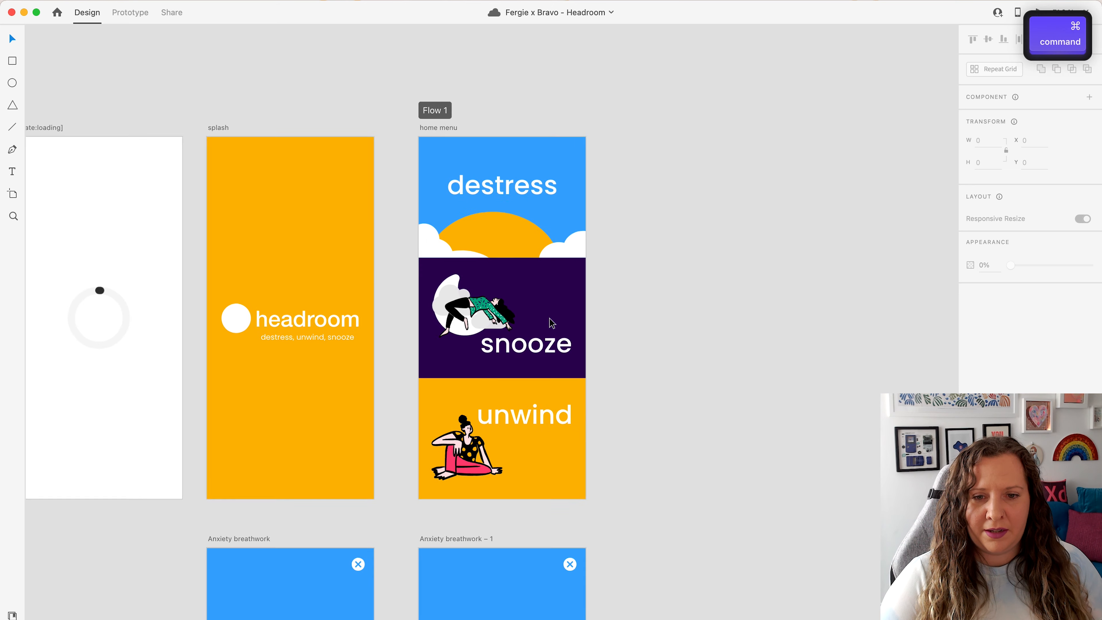
# Review the Headroom artboards, from splash and home menu through the Anxiety breathwork, sleep sounds and focus sounds screens
pyautogui.scroll(2, 693, 227)
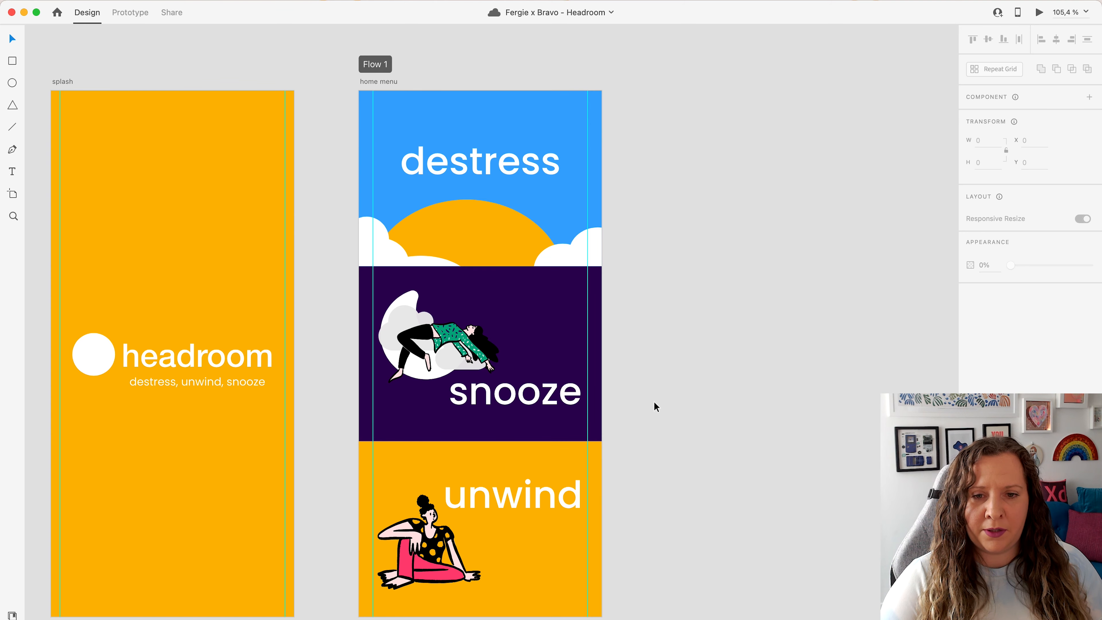
pyautogui.scroll(-10, 735, 419)
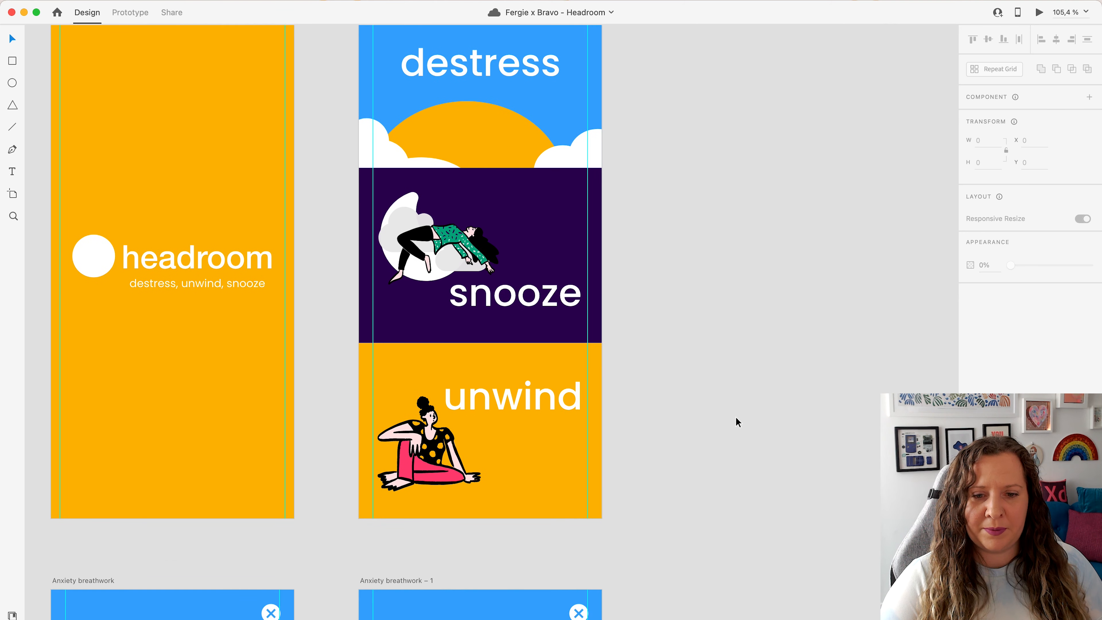
pyautogui.scroll(-4, 736, 418)
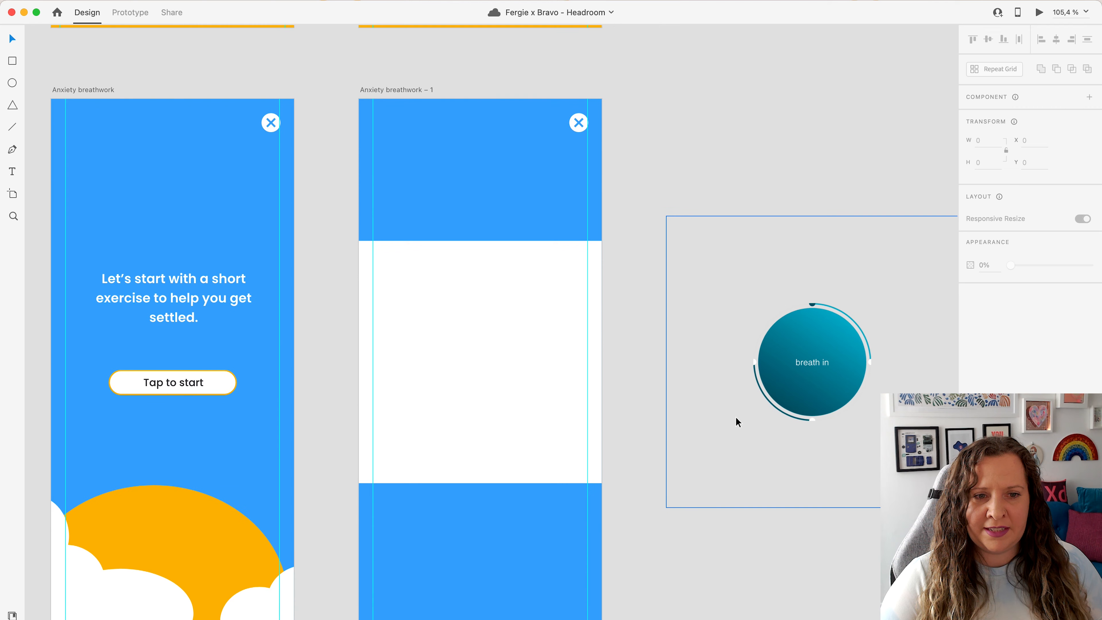
pyautogui.scroll(1, 697, 546)
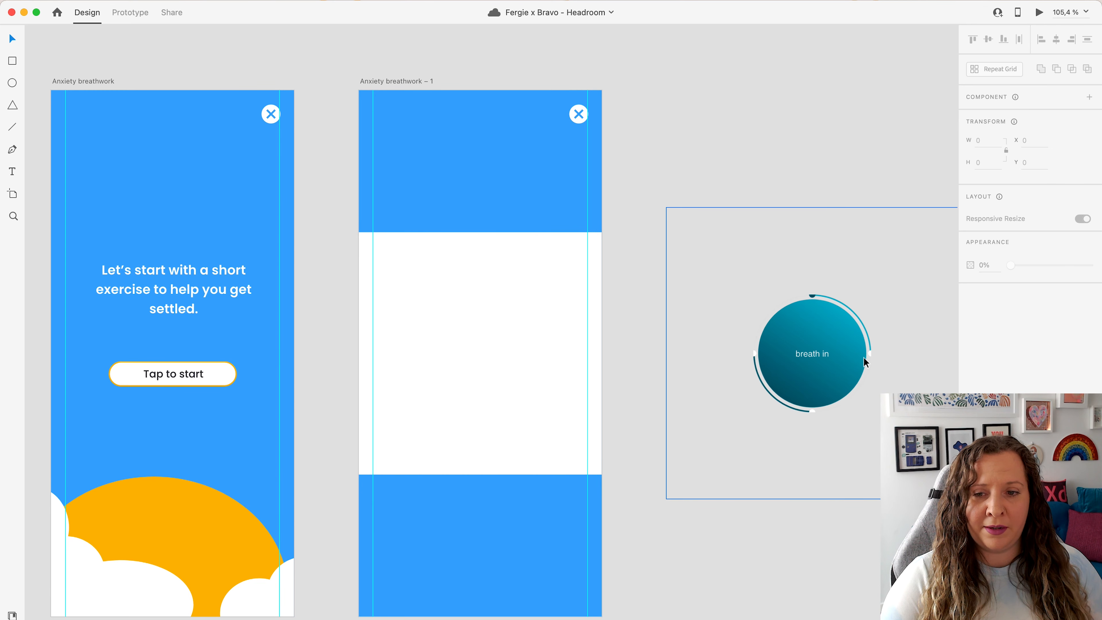
pyautogui.scroll(-15, 636, 278)
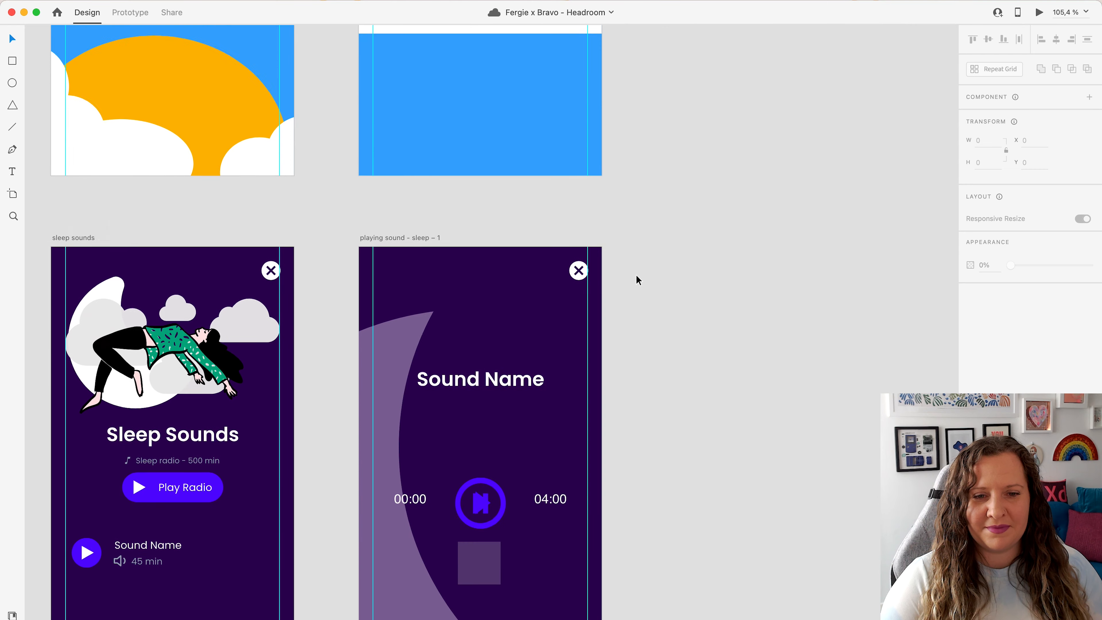
pyautogui.scroll(-2, 636, 276)
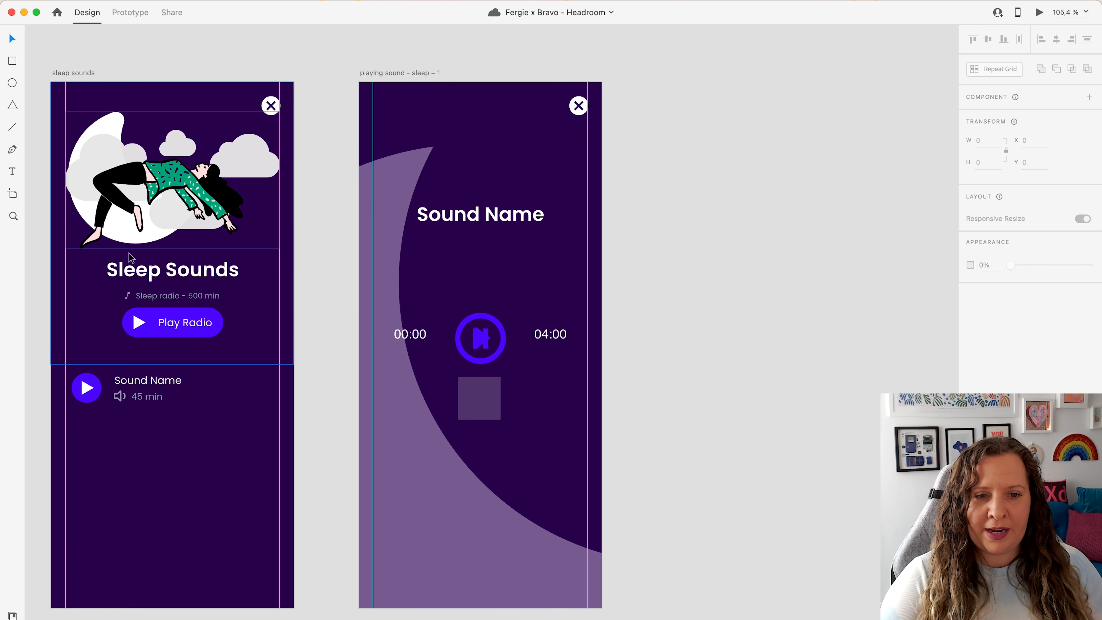
pyautogui.click(171, 395)
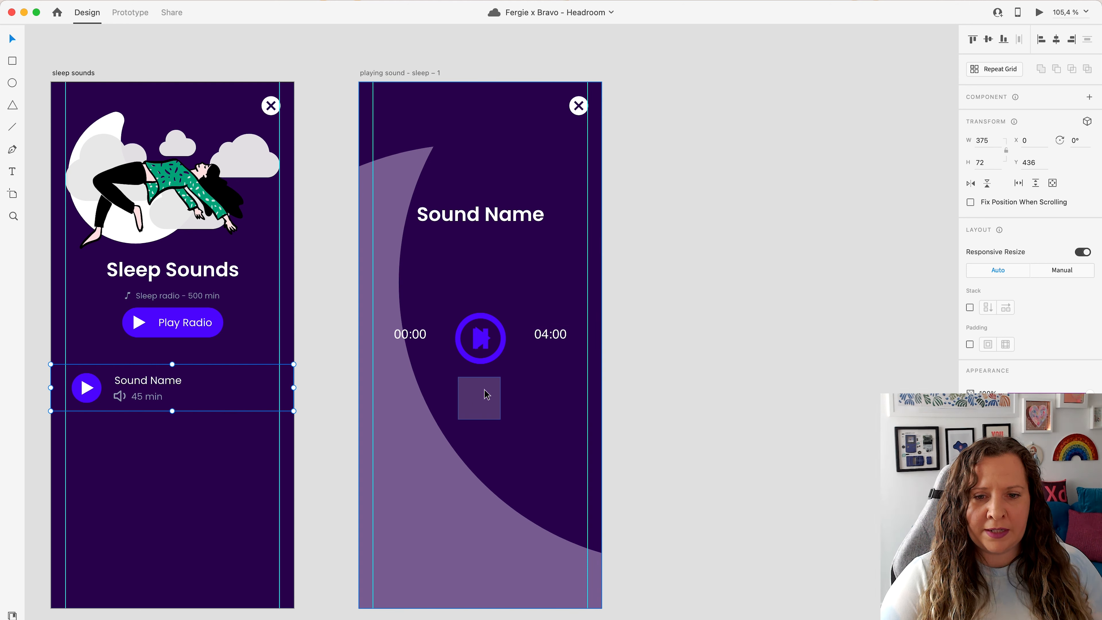
pyautogui.click(474, 395)
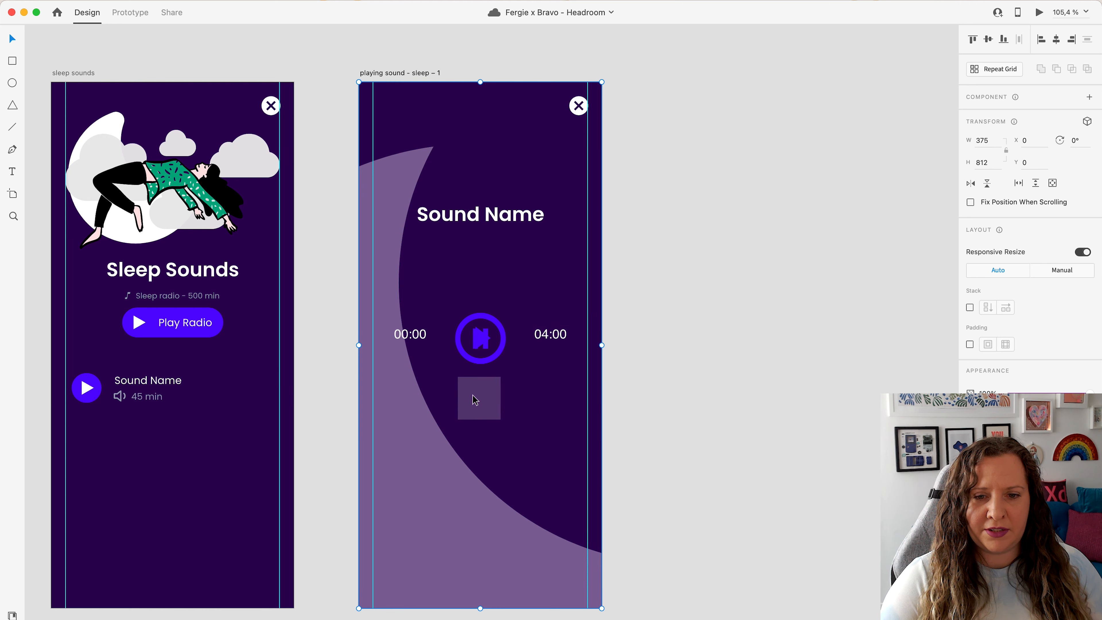
pyautogui.click(636, 418)
pyautogui.scroll(-4, 636, 418)
pyautogui.scroll(-10, 636, 418)
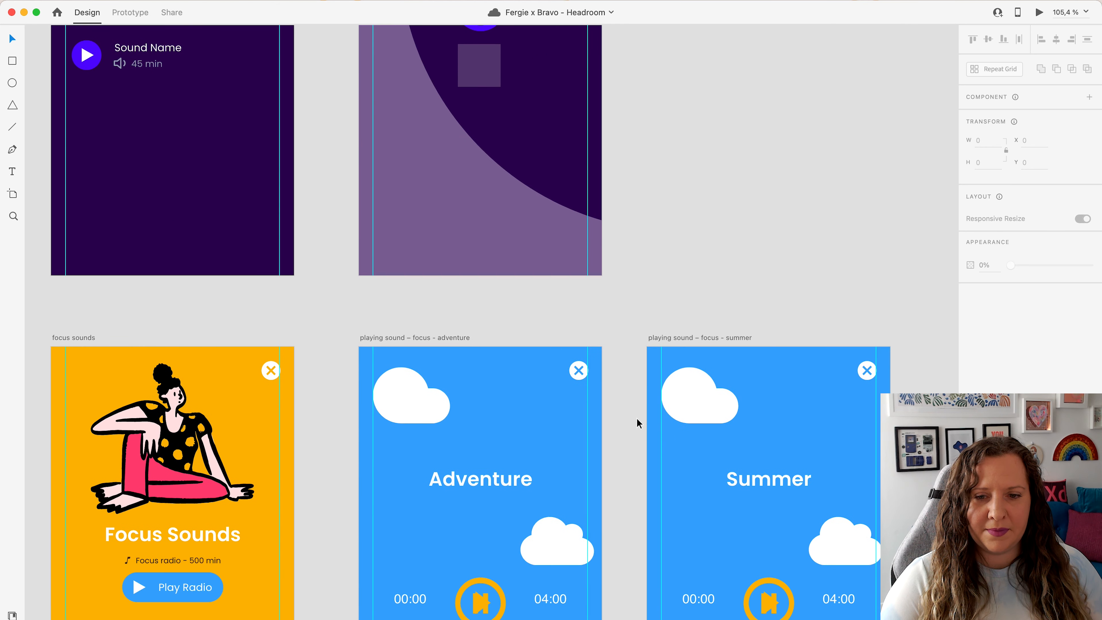
pyautogui.scroll(-1, 635, 425)
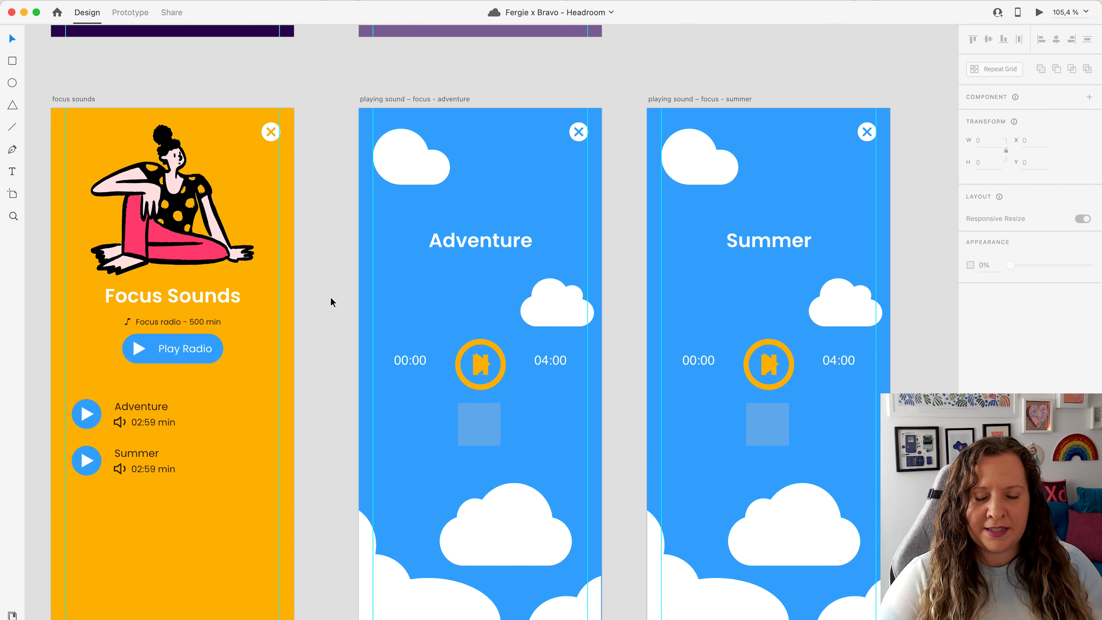
pyautogui.scroll(-5, 332, 438)
pyautogui.scroll(8, 332, 438)
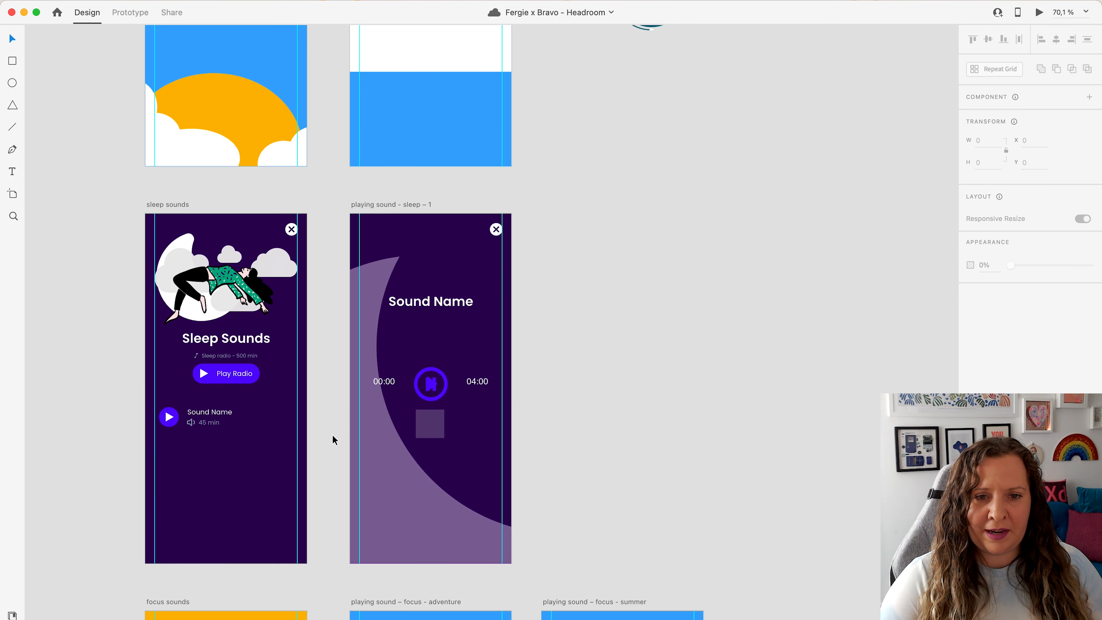
pyautogui.scroll(15, 333, 435)
pyautogui.scroll(2, 332, 435)
# Show the layers list and expand the [container] [aspectratio:screen] group of the home menu artboard
pyautogui.press('super+y')
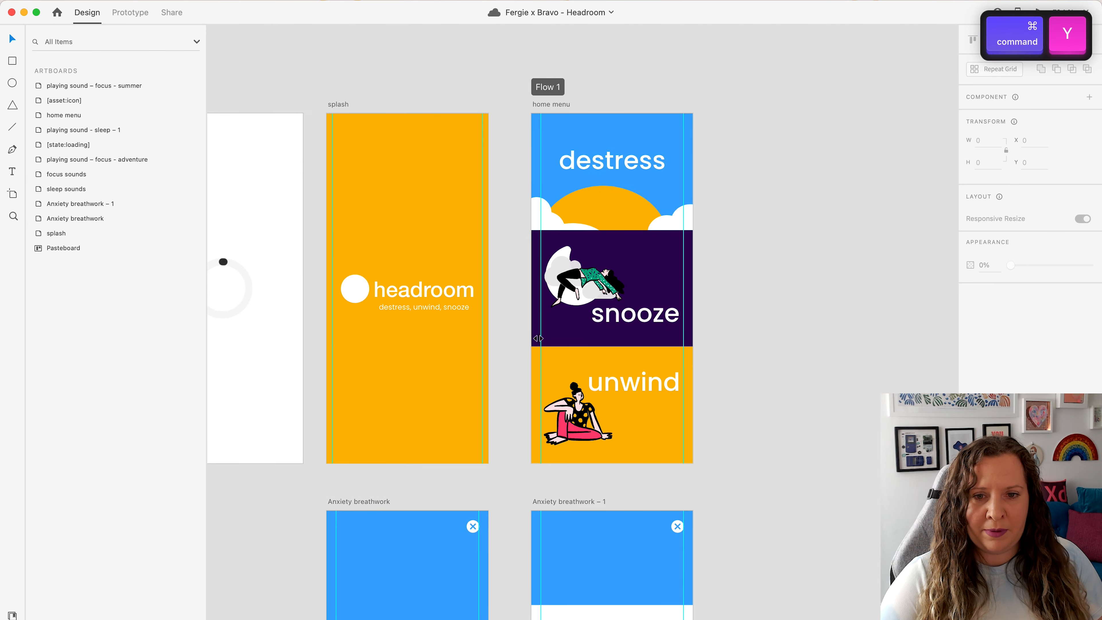
pyautogui.scroll(5, 647, 209)
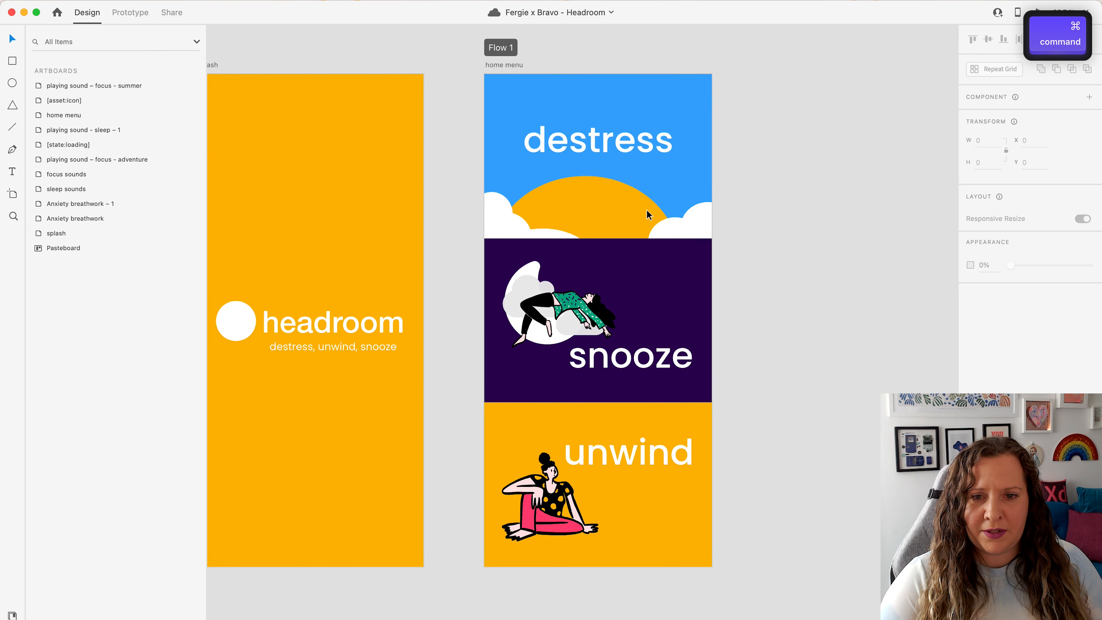
pyautogui.scroll(2, 646, 209)
pyautogui.click(483, 52)
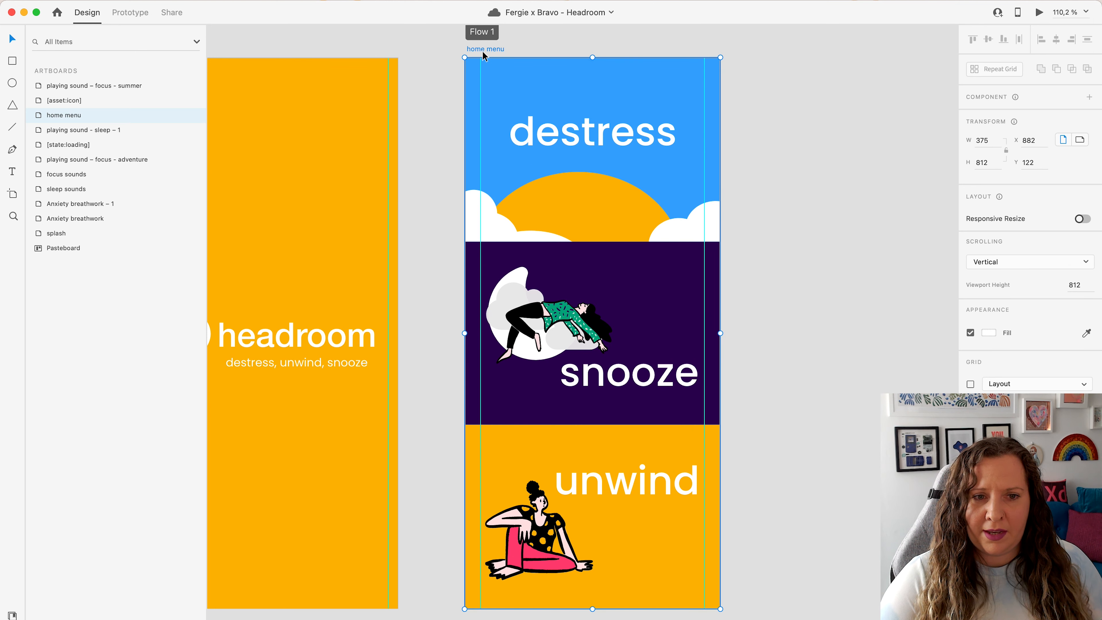
pyautogui.click(39, 116)
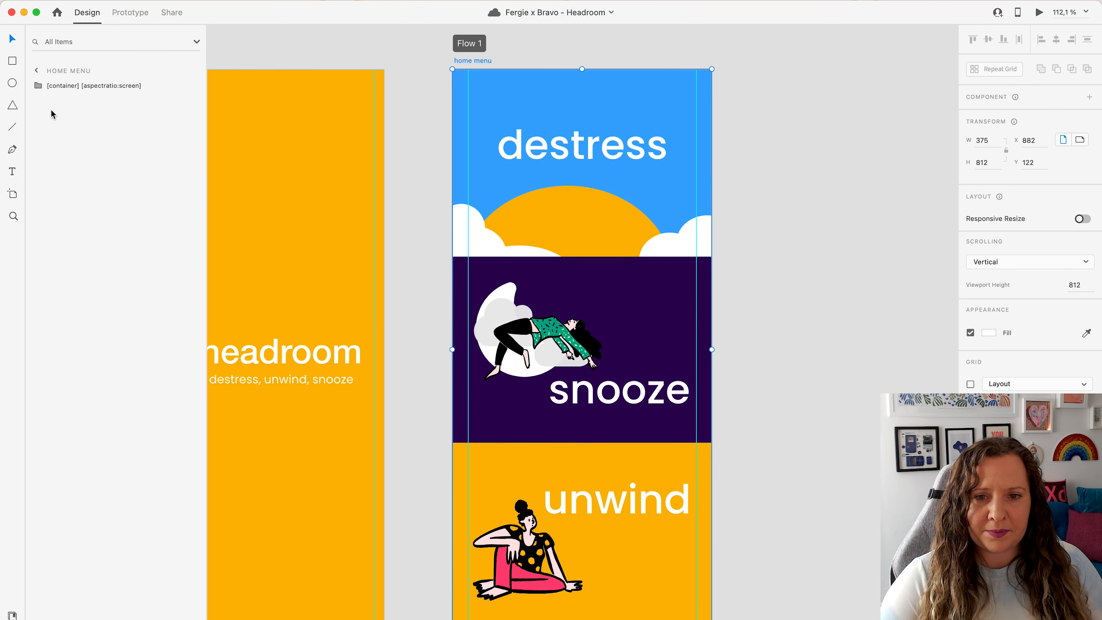
pyautogui.click(37, 86)
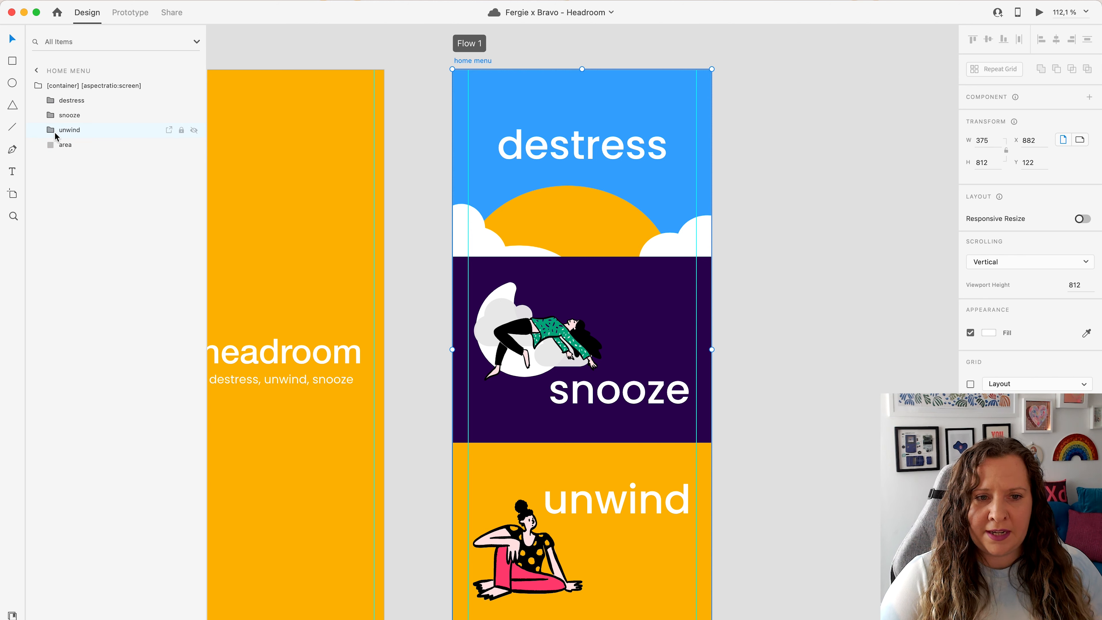
# Inspect the destress, snooze and unwind groups with their contents expanded, including the snooze illustration's layer name
pyautogui.click(66, 131)
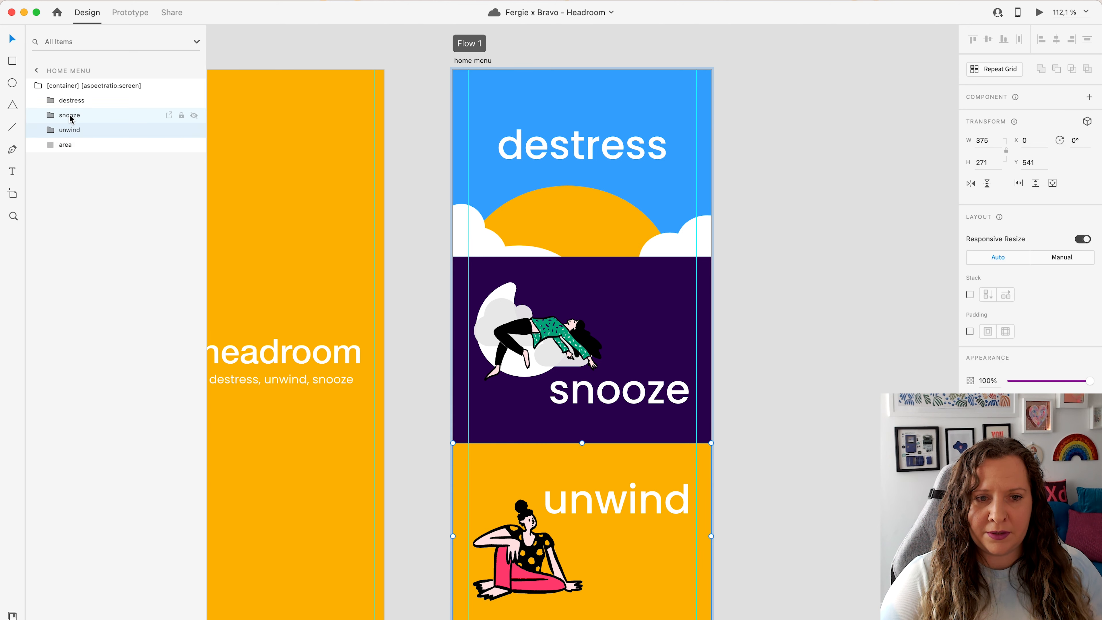
pyautogui.click(70, 116)
pyautogui.click(69, 103)
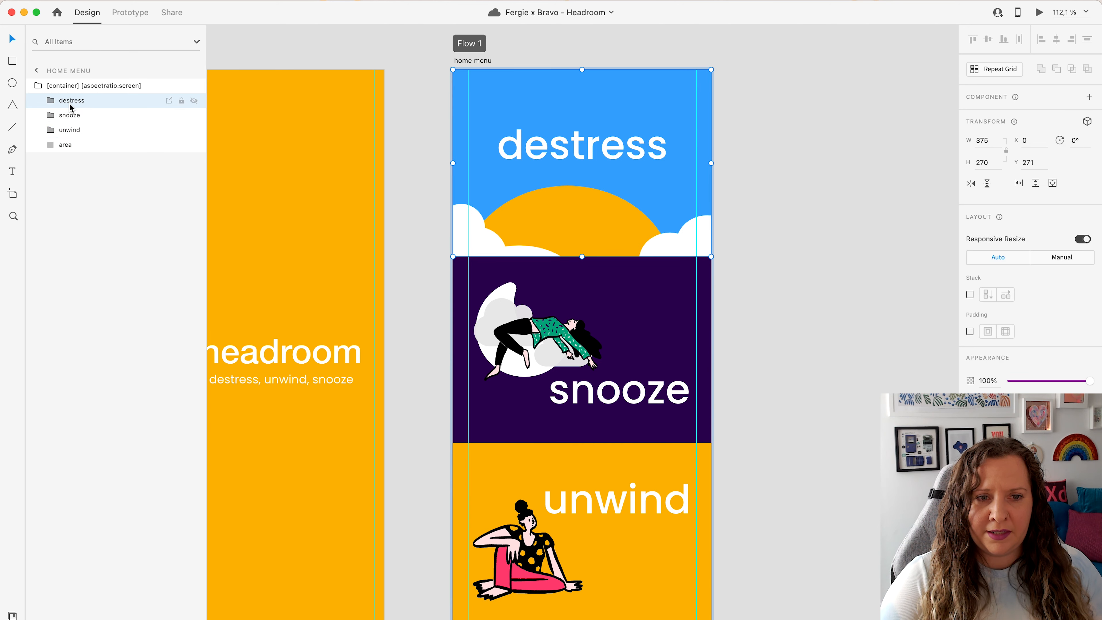
pyautogui.click(51, 101)
pyautogui.click(50, 159)
pyautogui.click(50, 218)
pyautogui.click(128, 190)
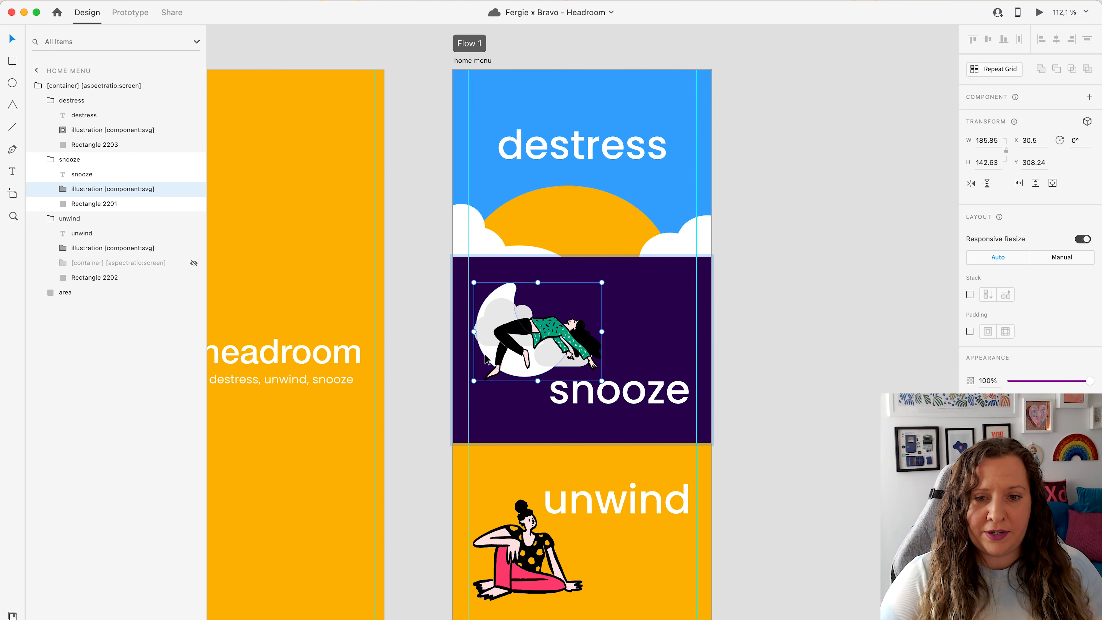
pyautogui.doubleClick(156, 191)
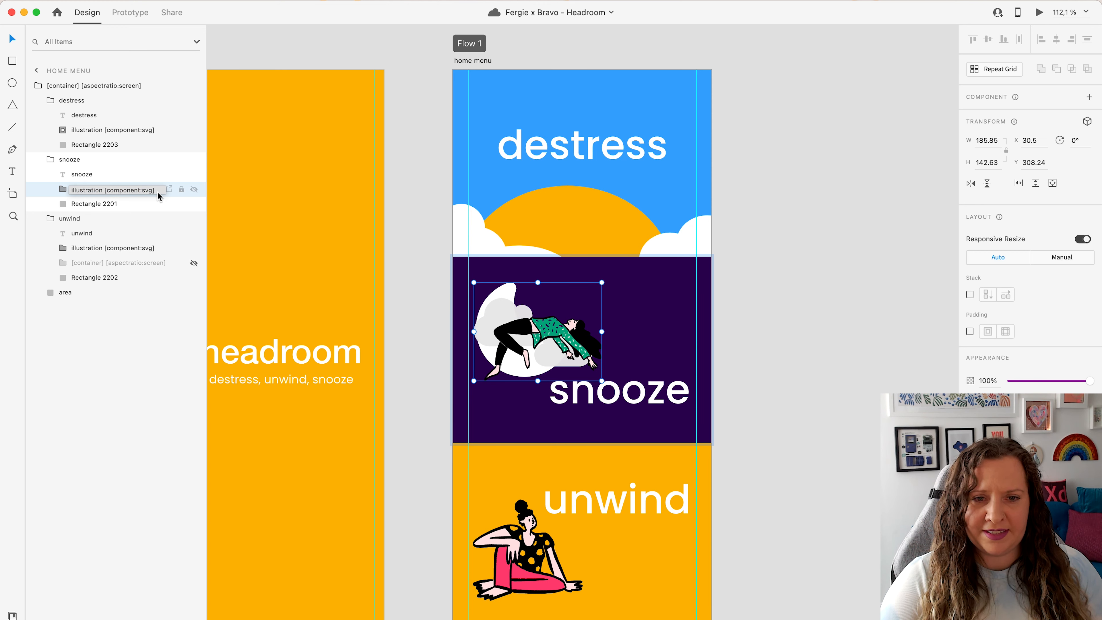
pyautogui.click(414, 409)
# Expand the Anxiety breathwork container and inspect its button 4, close button and illustration layers
pyautogui.press('space')
pyautogui.moveTo(426, 538); pyautogui.dragTo(619, 24)
pyautogui.scroll(-5, 602, 365)
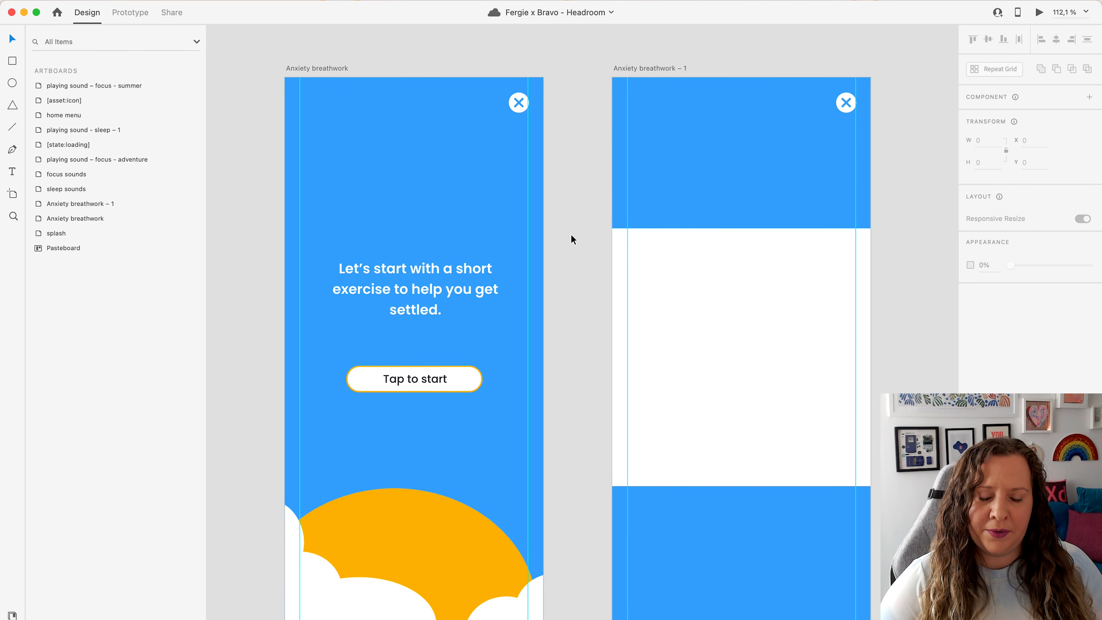
pyautogui.click(520, 107)
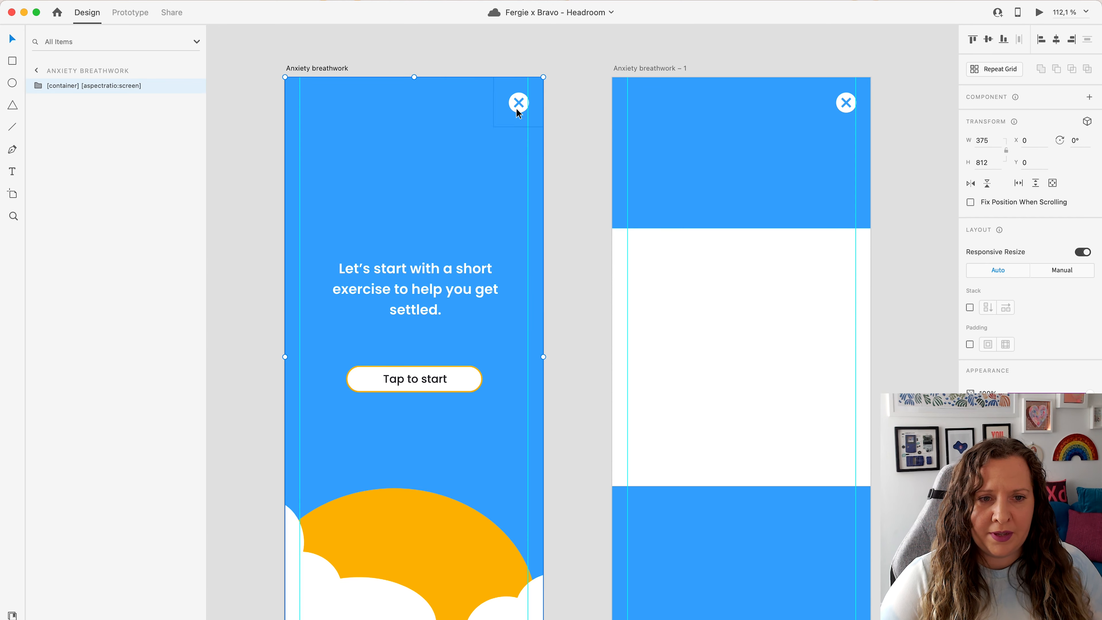
pyautogui.click(38, 86)
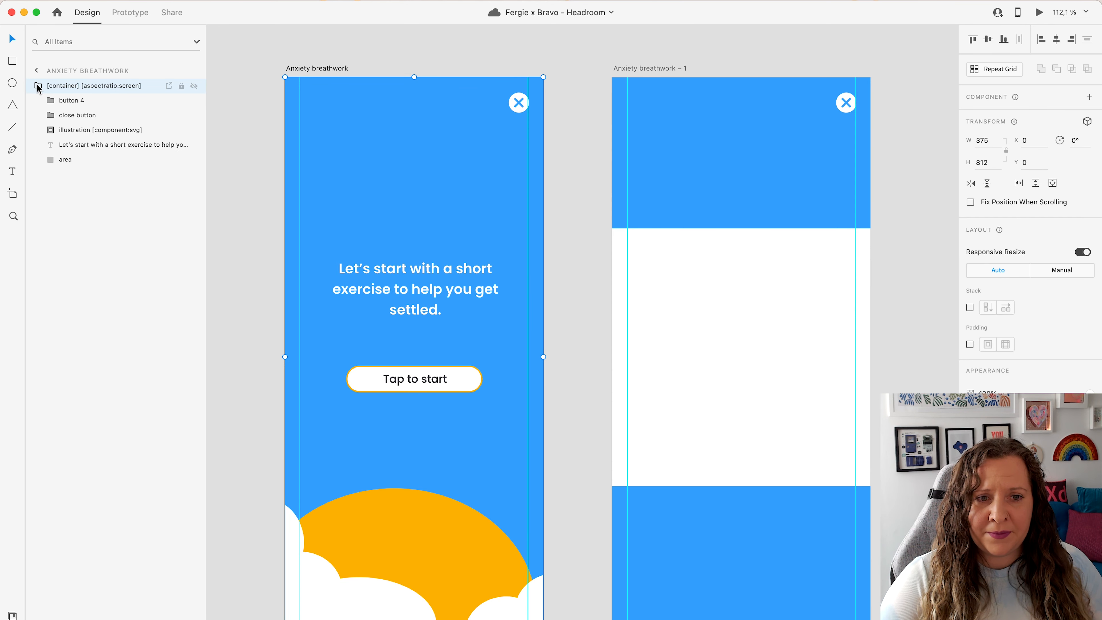
pyautogui.click(49, 101)
pyautogui.click(48, 147)
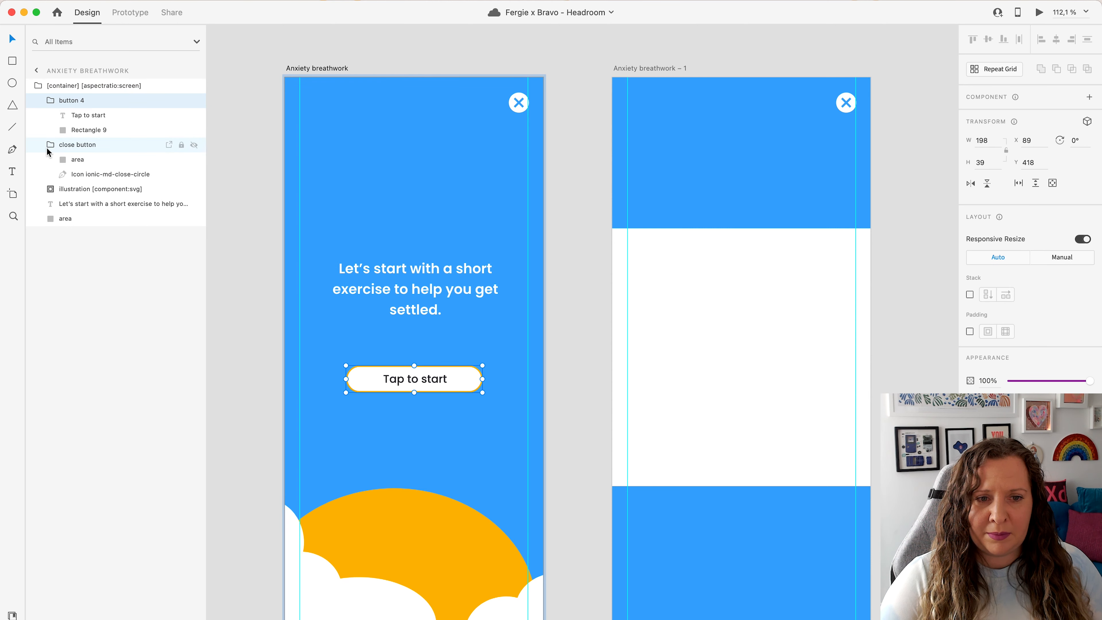
pyautogui.click(58, 147)
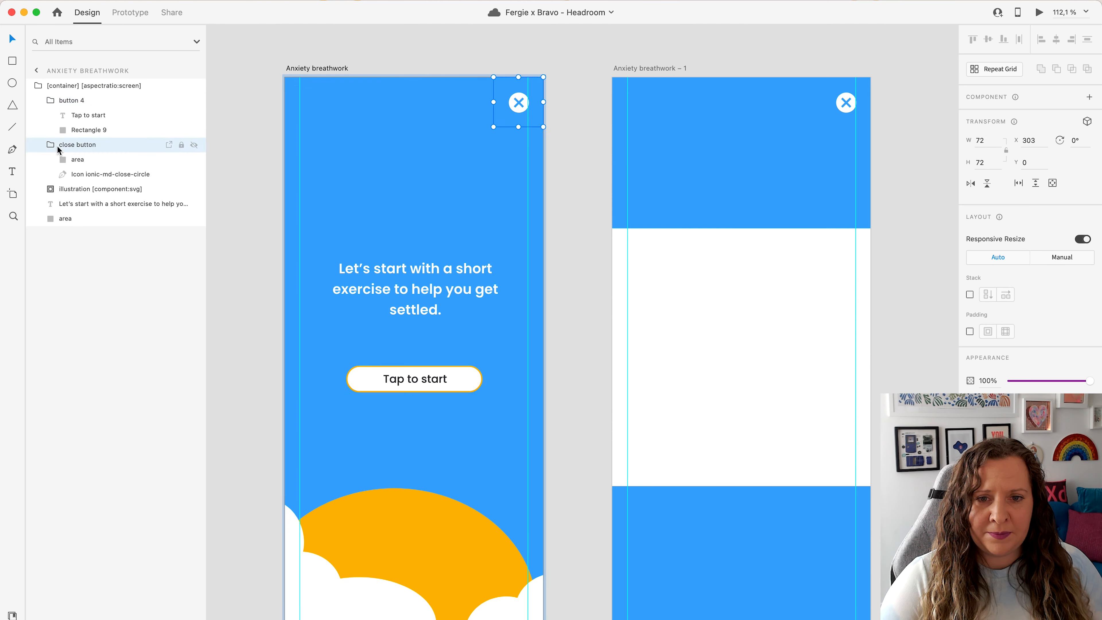
pyautogui.click(78, 191)
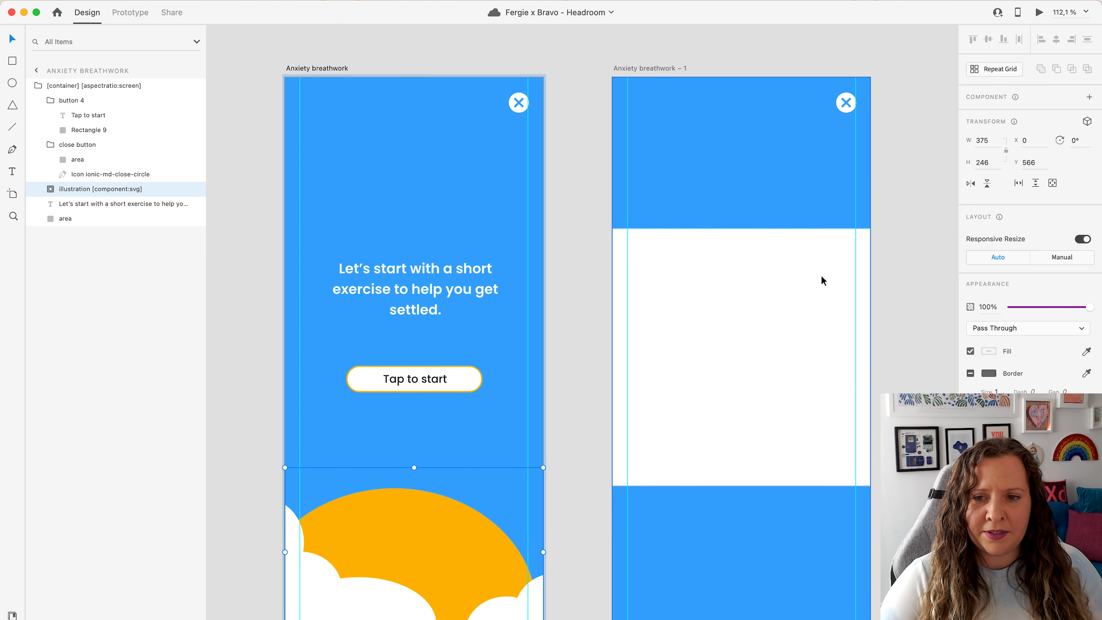
# Select the Breathe layer in the Anxiety breathwork – 1 artboard and widen the layers list to read its full name
pyautogui.hscroll(6, 821, 275)
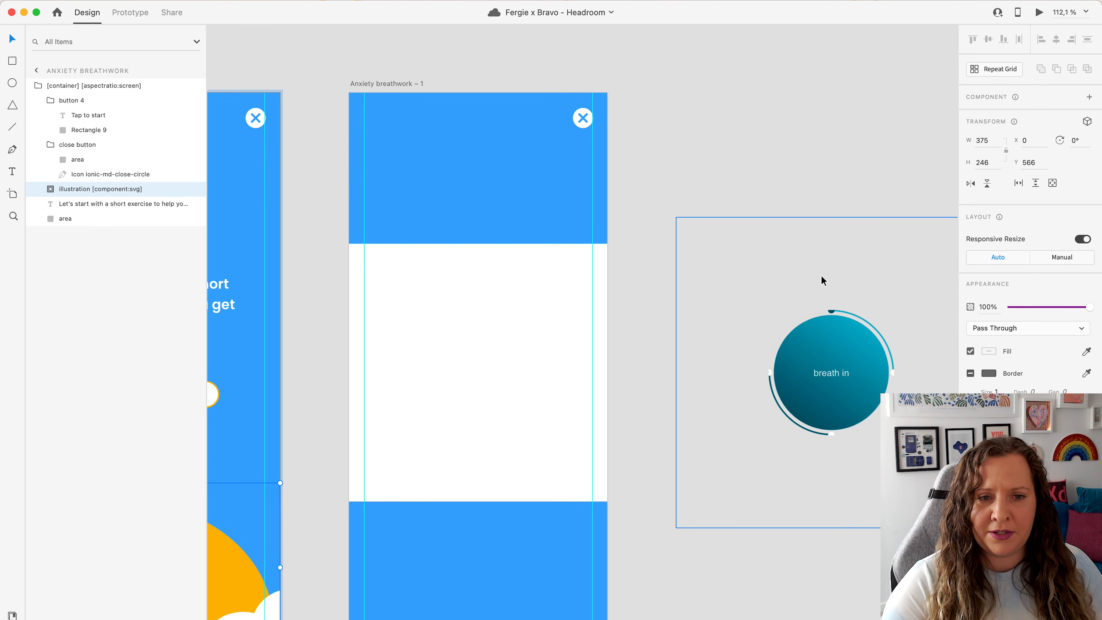
pyautogui.click(523, 320)
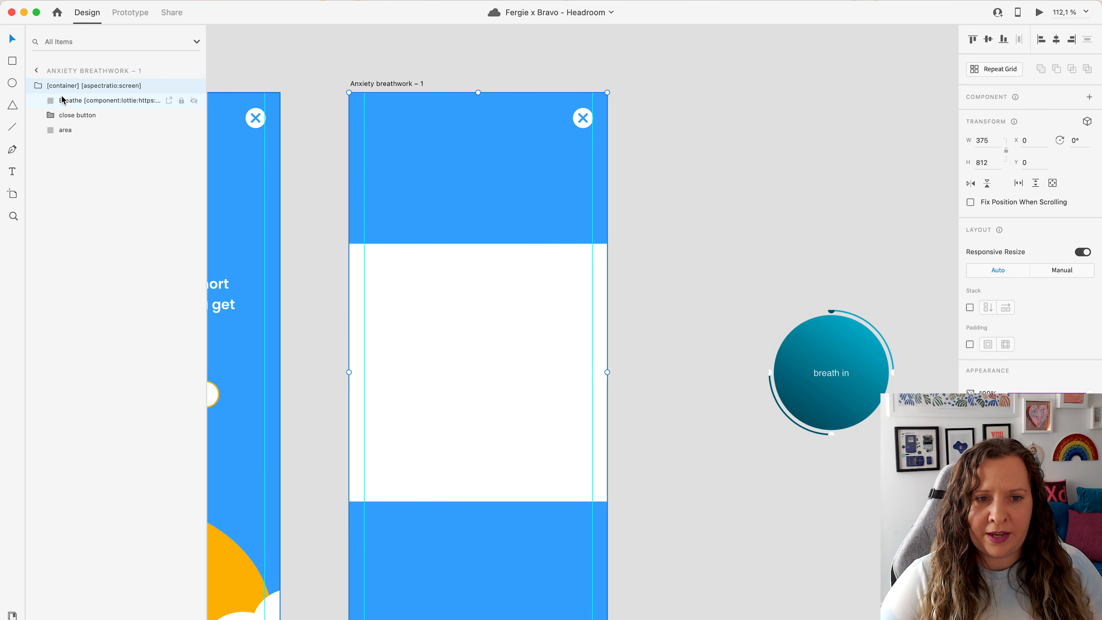
pyautogui.click(110, 101)
pyautogui.moveTo(203, 151); pyautogui.dragTo(342, 161)
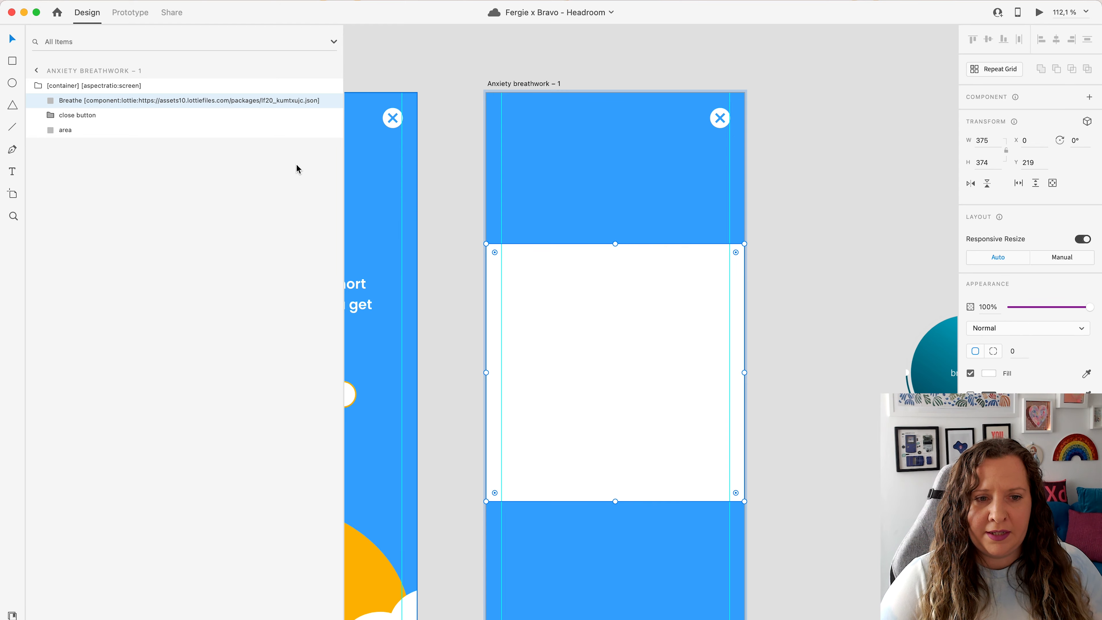
# Open the LottieFiles plugin and select the breathing animation beside the Anxiety breathwork – 1 artboard
pyautogui.press('shift+super+p')
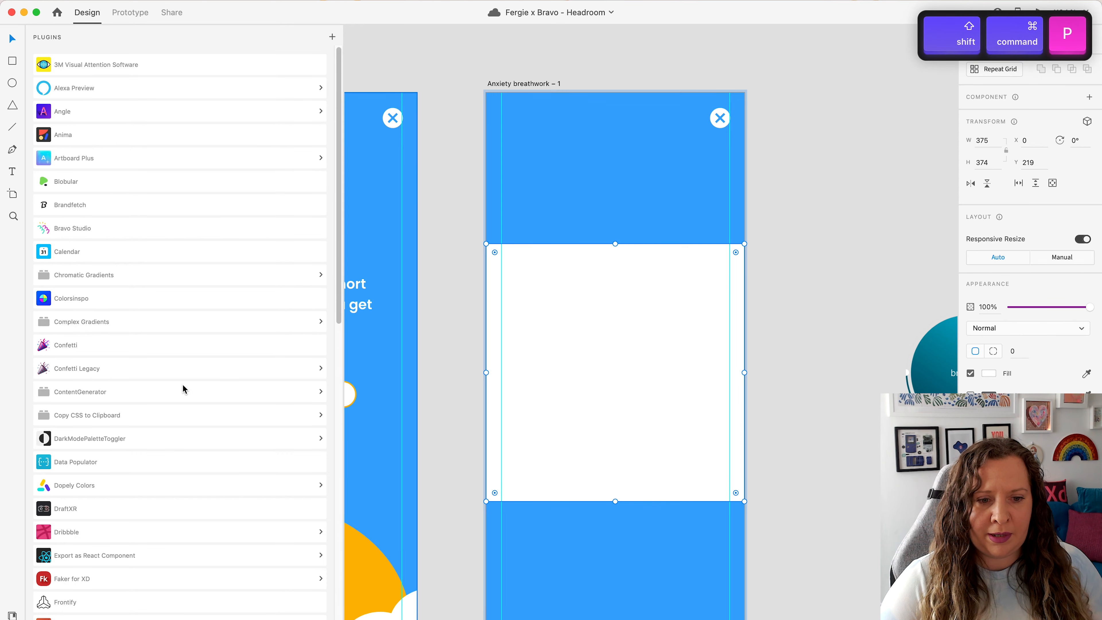
pyautogui.scroll(-8, 183, 387)
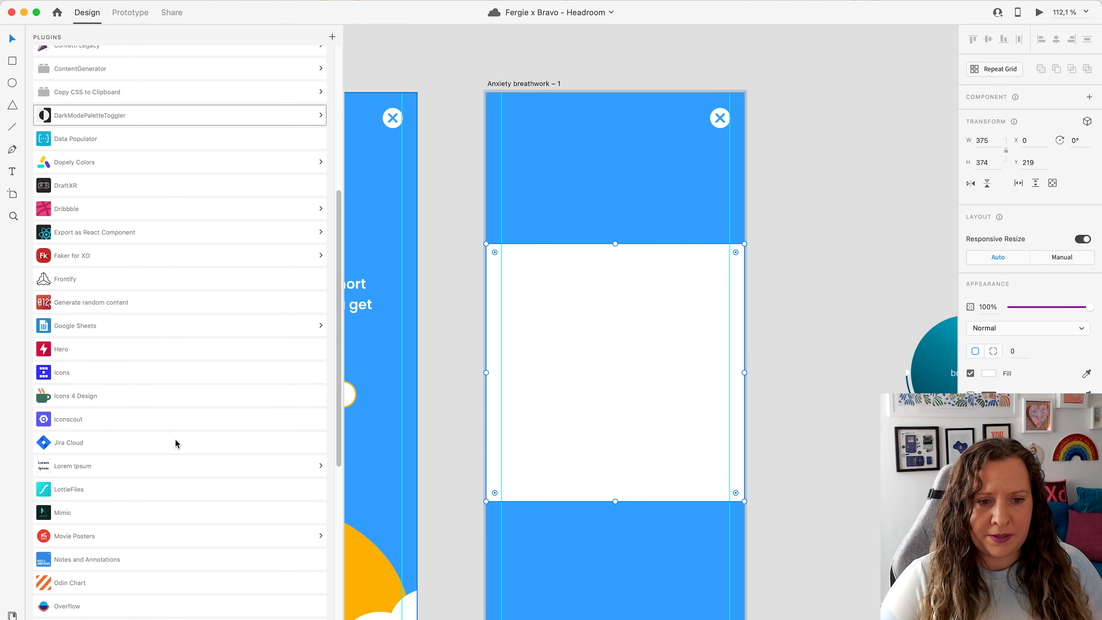
pyautogui.click(92, 488)
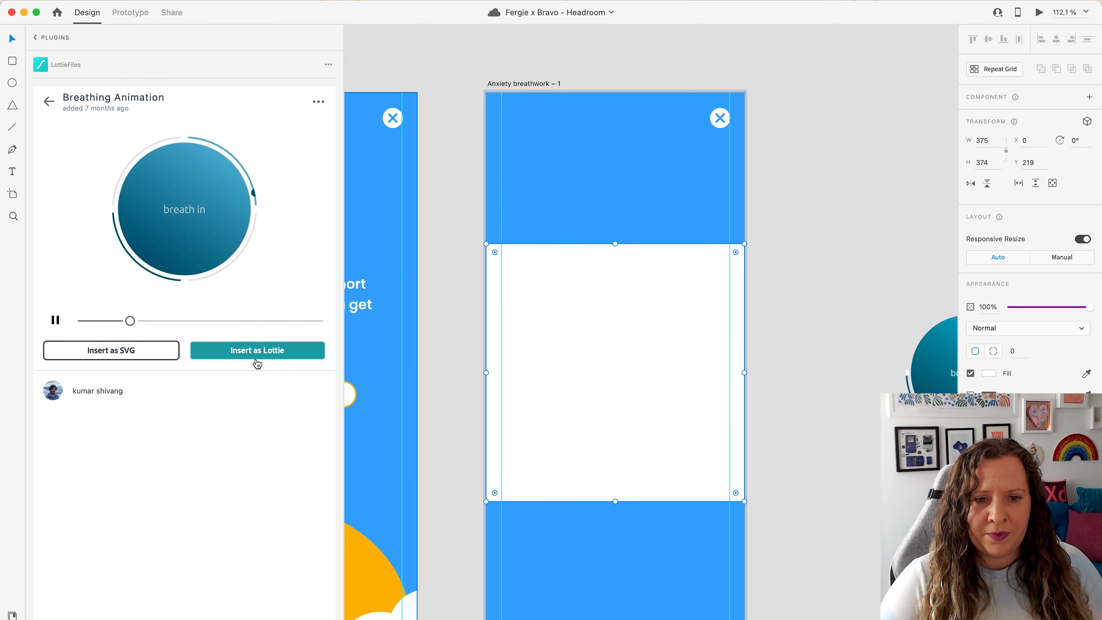
pyautogui.click(922, 339)
# View the Breathing Animation on the LottieFiles website and locate its Lottie Animation URL
pyautogui.click(316, 107)
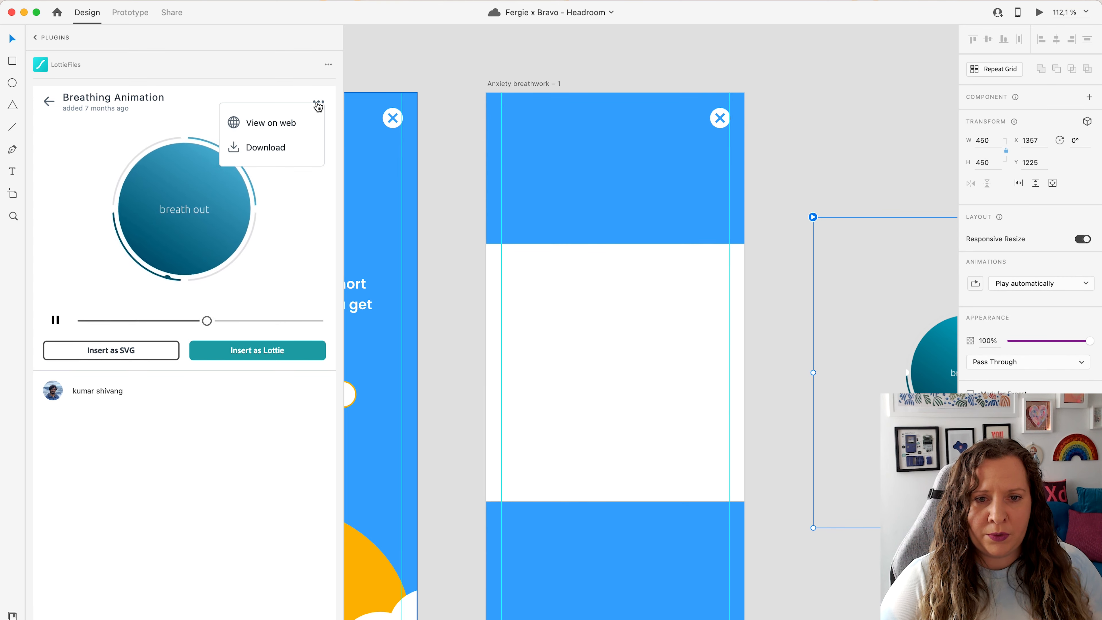
pyautogui.click(272, 126)
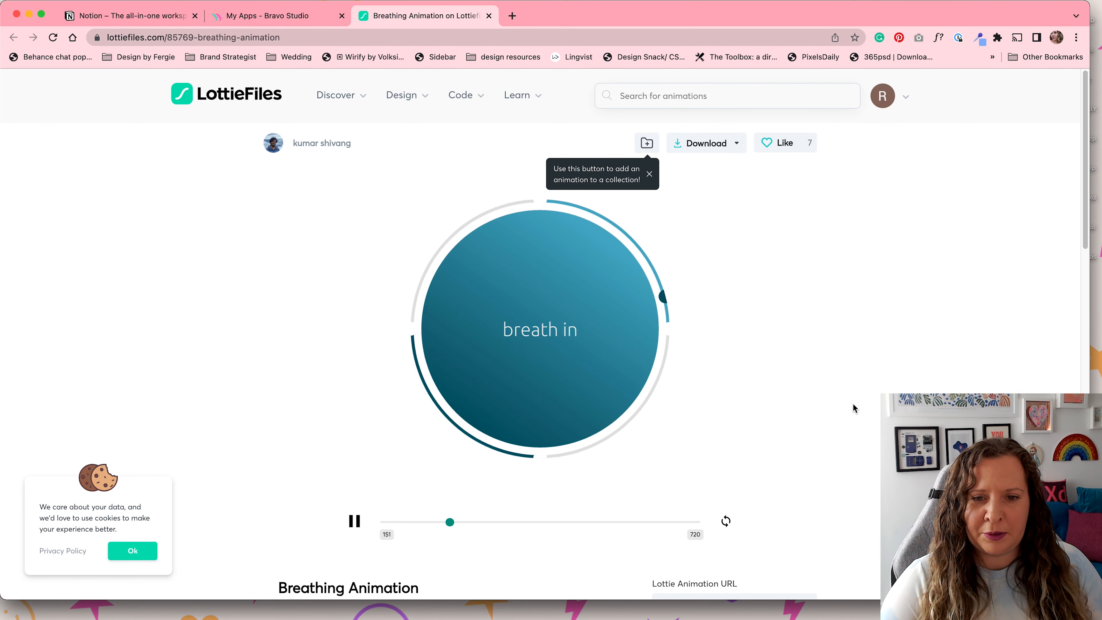
pyautogui.scroll(-3, 853, 404)
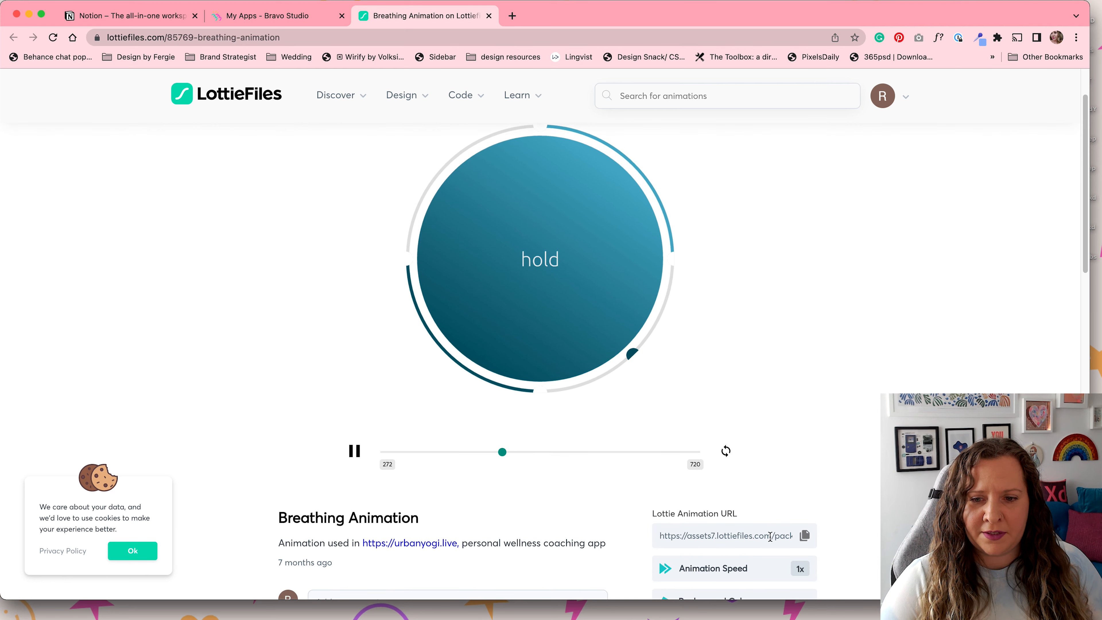
# Check the end of the Breathing Animation's Lottie Animation URL and copy the URL
pyautogui.click(782, 534)
pyautogui.press('Right')
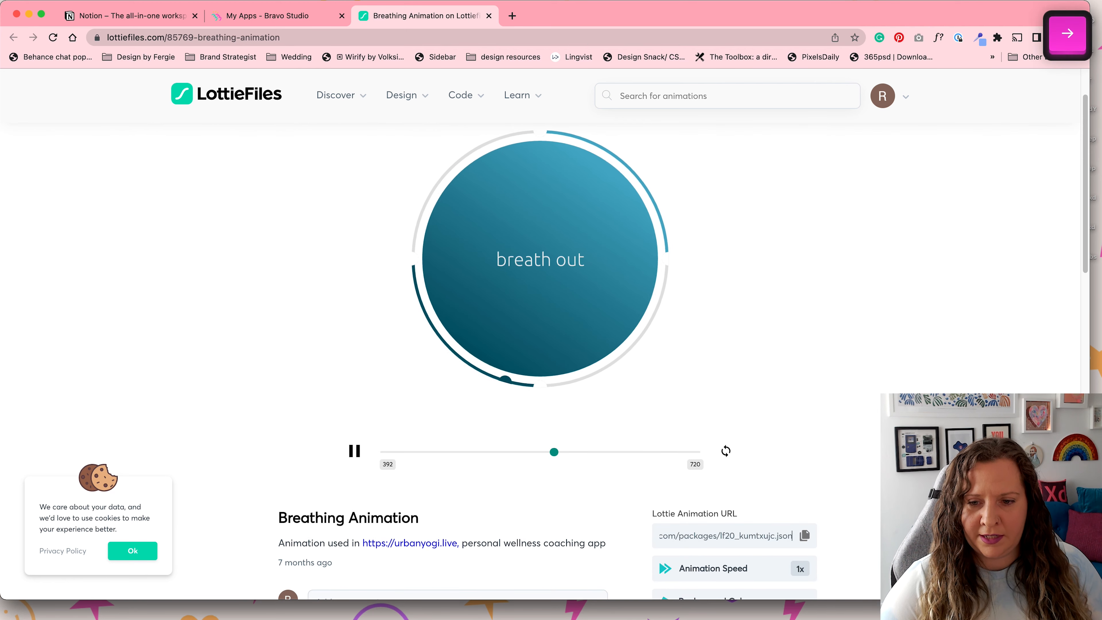
pyautogui.click(804, 536)
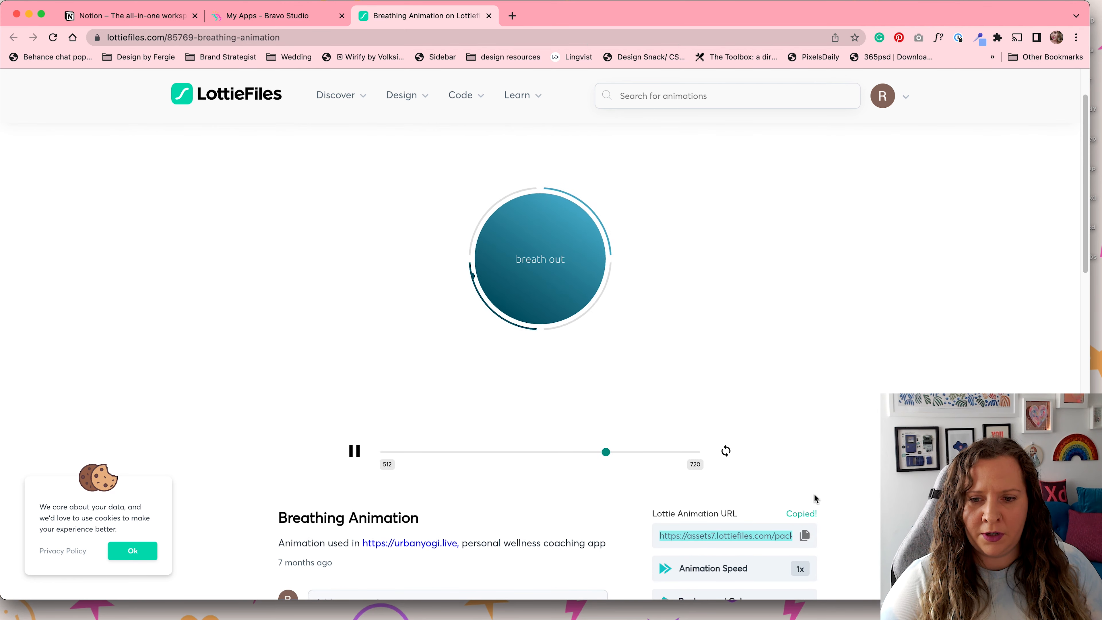
# Return to the Headroom design in Adobe XD, show its layers and open the Breathe layer's name for editing
pyautogui.hotkey('ctrl', 'Left')
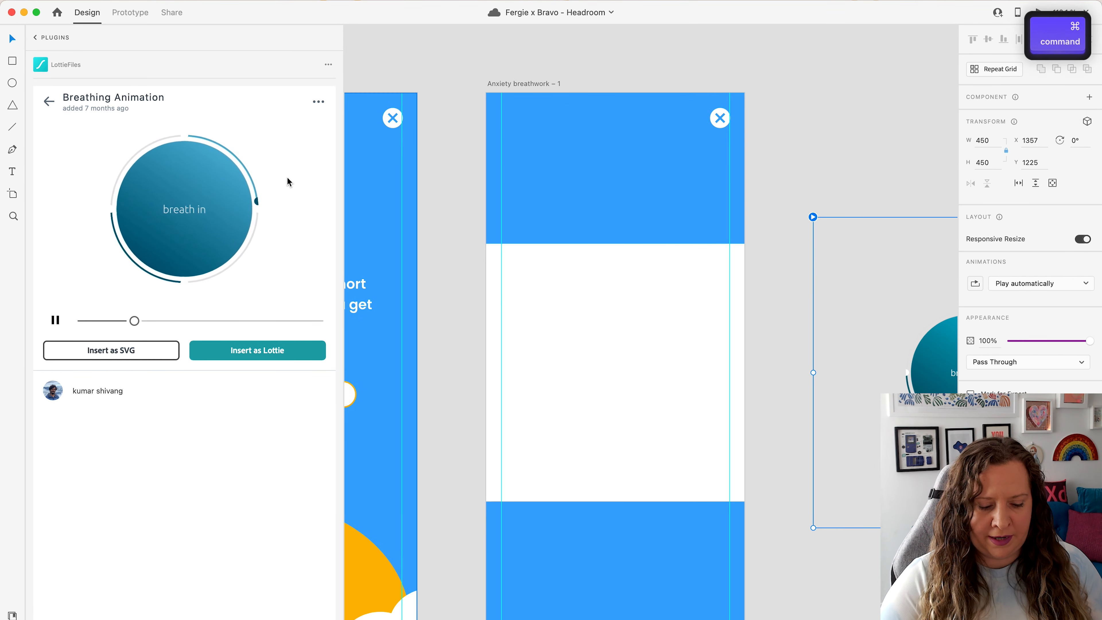
pyautogui.press('super+y')
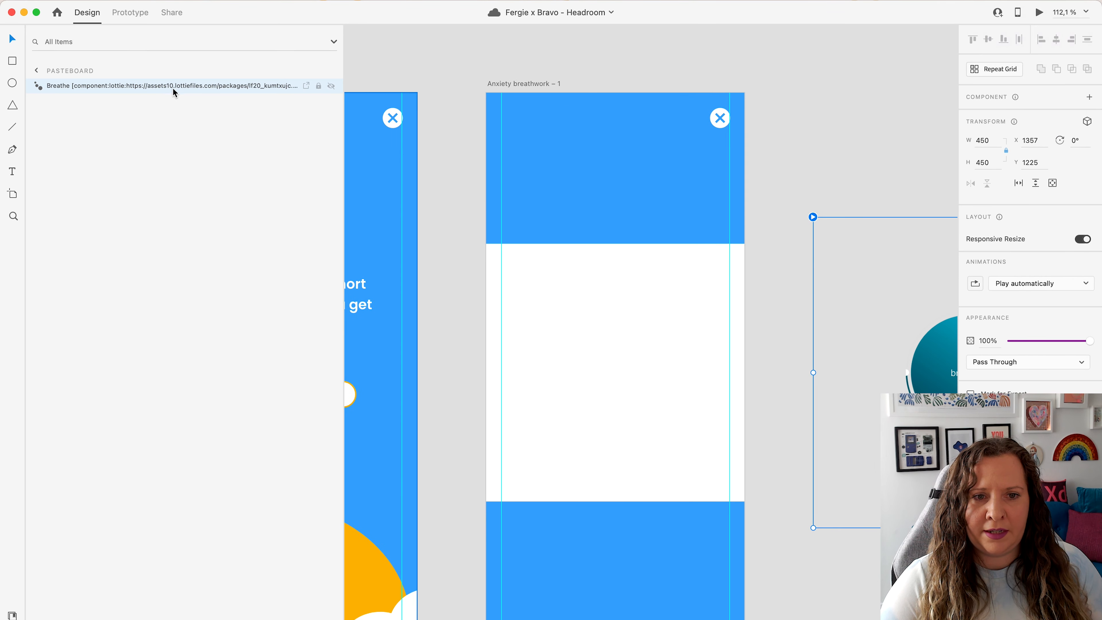
pyautogui.doubleClick(82, 85)
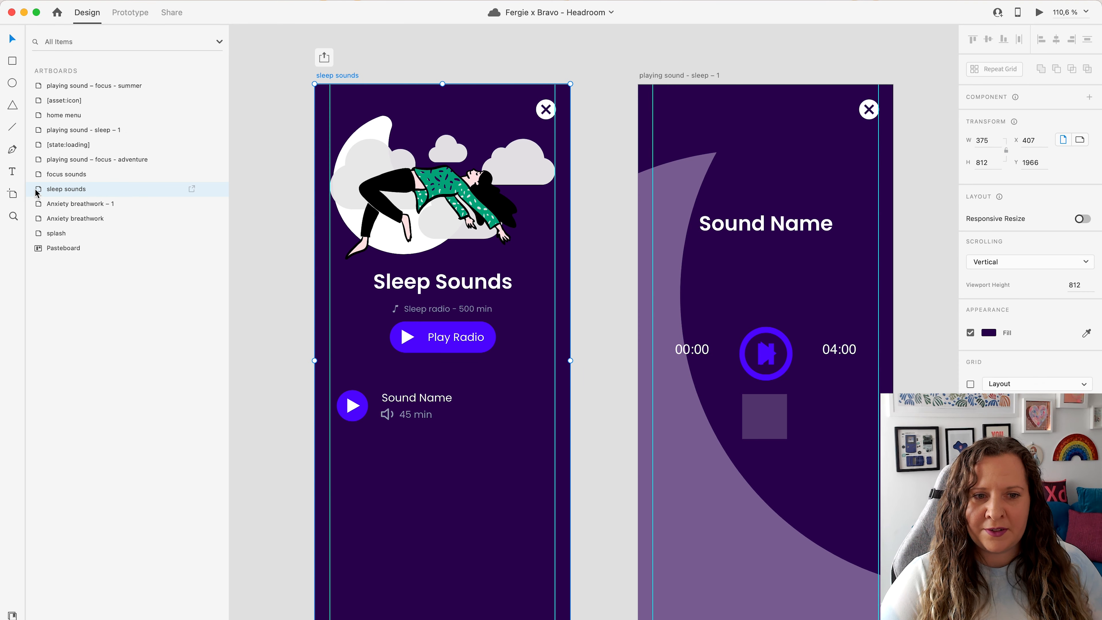
# Open the layers of the sleep sounds artboard and expand its heading [container] group
pyautogui.click(39, 189)
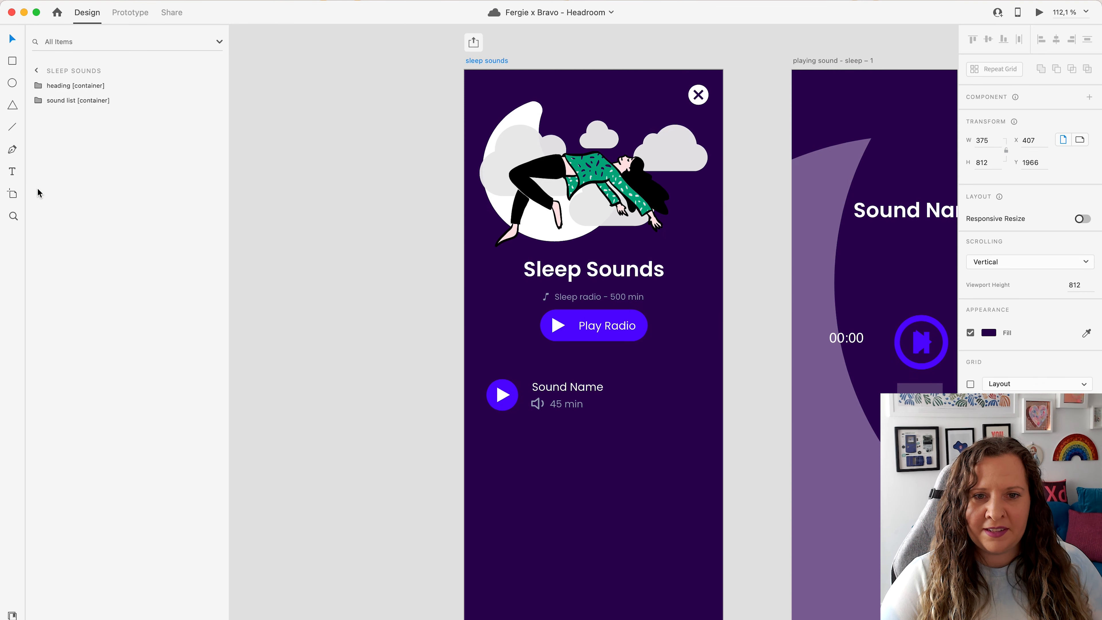
pyautogui.click(96, 91)
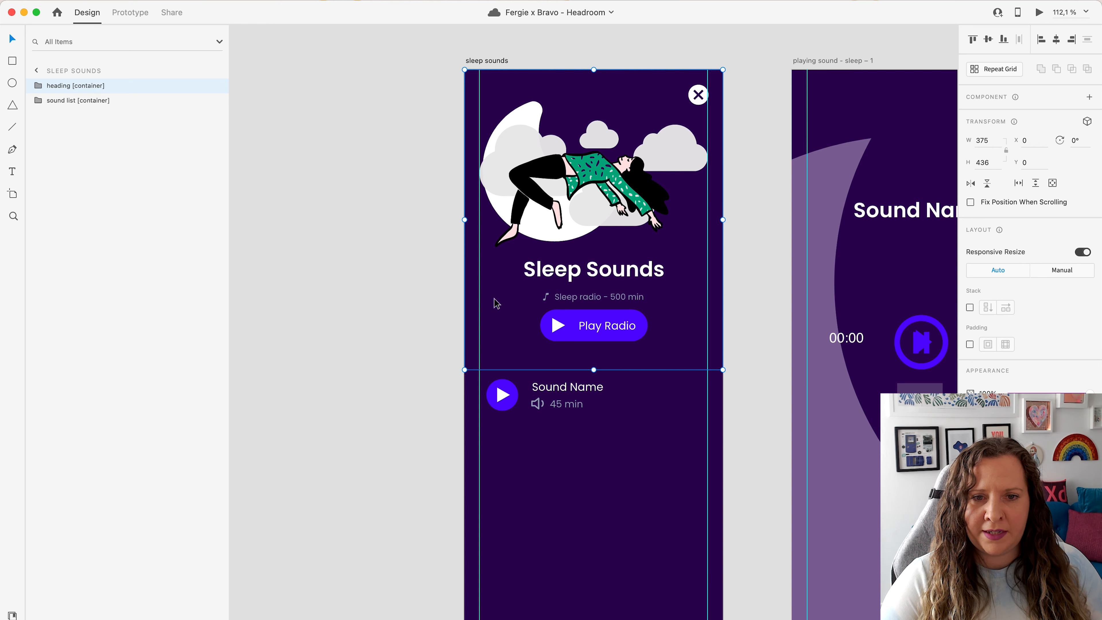
pyautogui.click(46, 88)
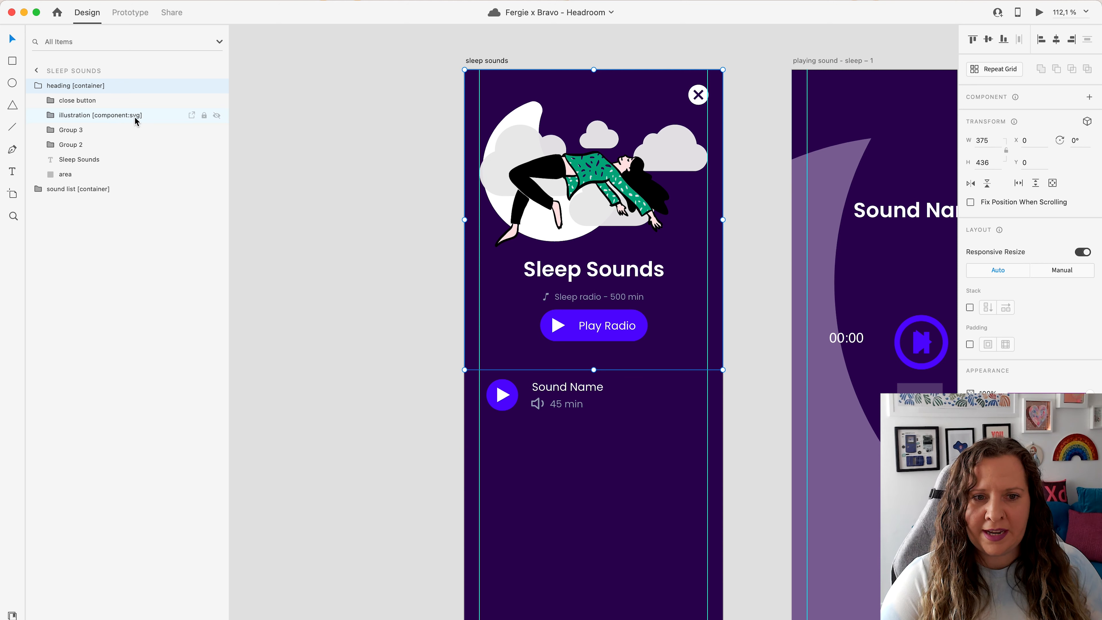
# Expand the sound list [container] group and inspect the text, play button, volume icon and area layers of its list item
pyautogui.click(38, 190)
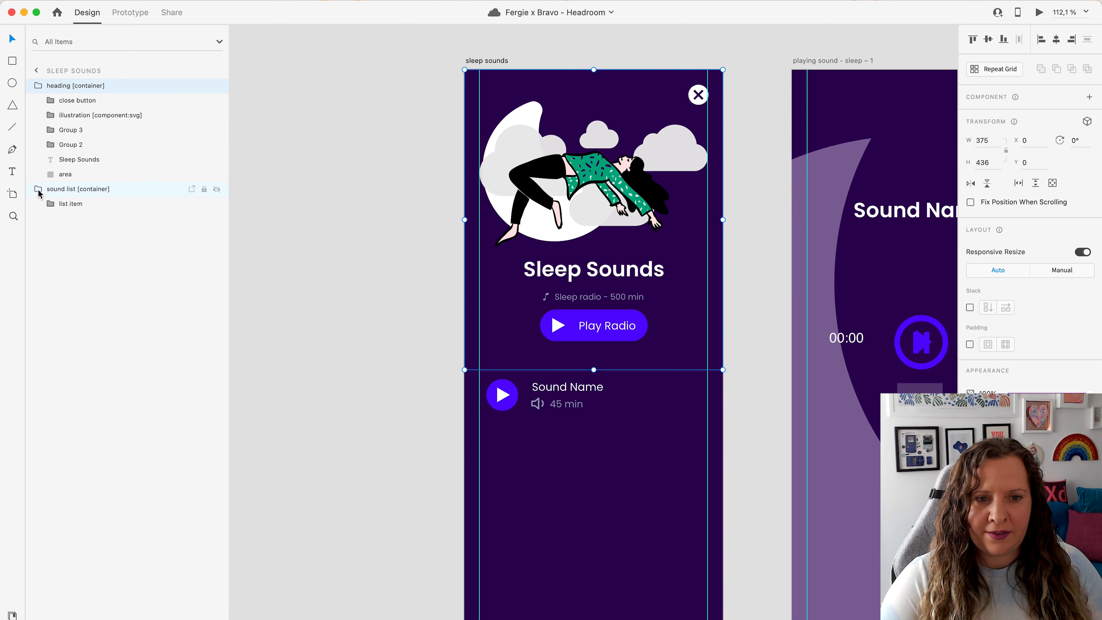
pyautogui.click(50, 204)
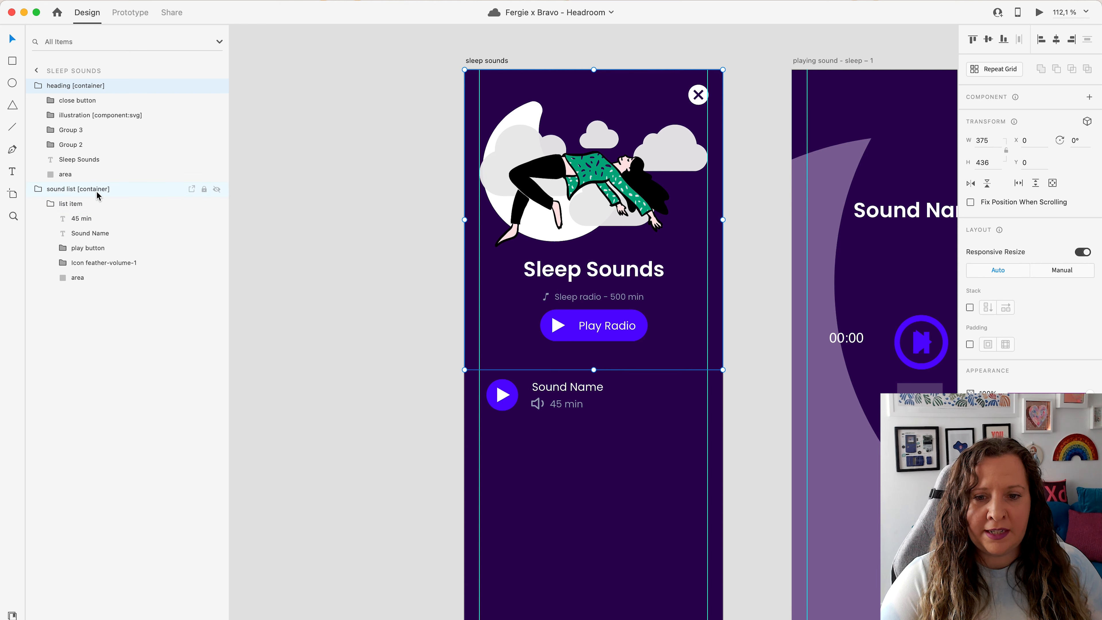
pyautogui.click(132, 217)
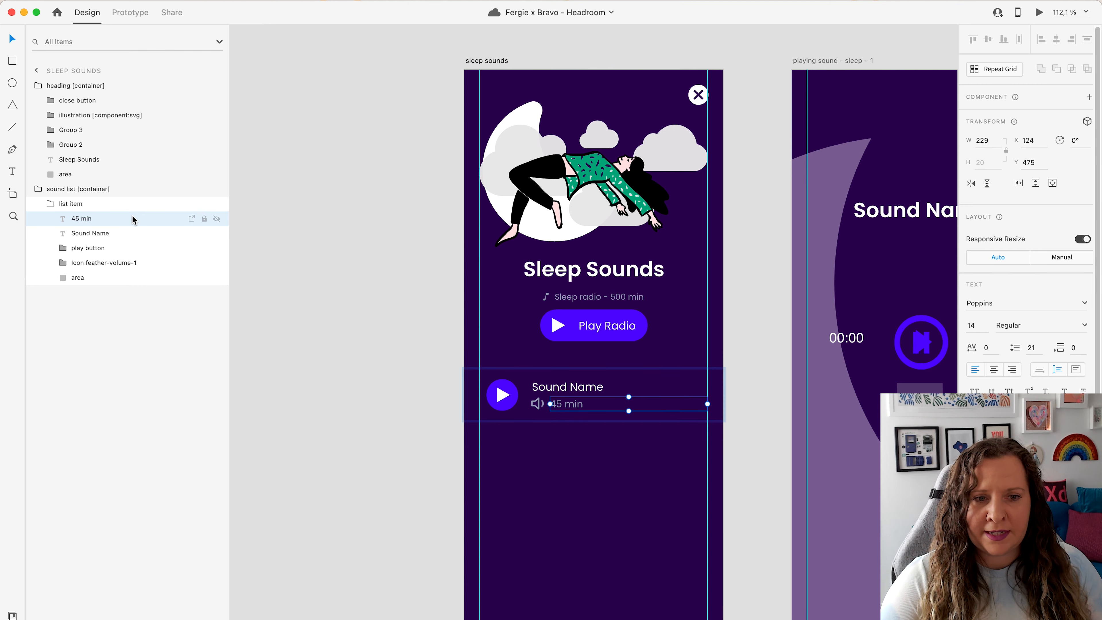
pyautogui.click(130, 234)
pyautogui.click(128, 248)
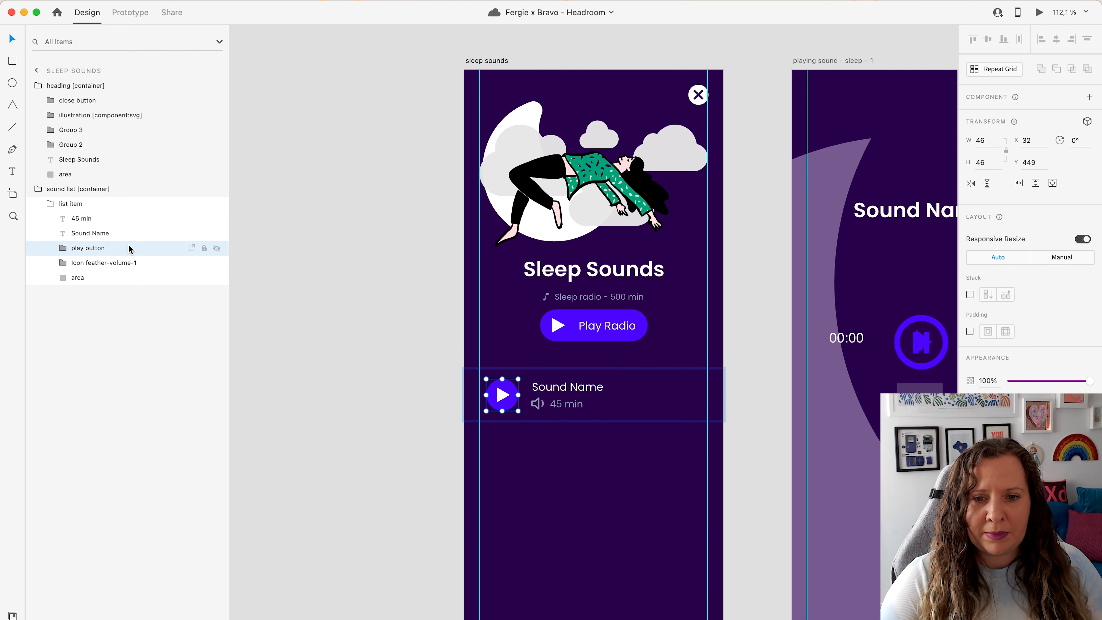
pyautogui.click(128, 262)
pyautogui.click(126, 280)
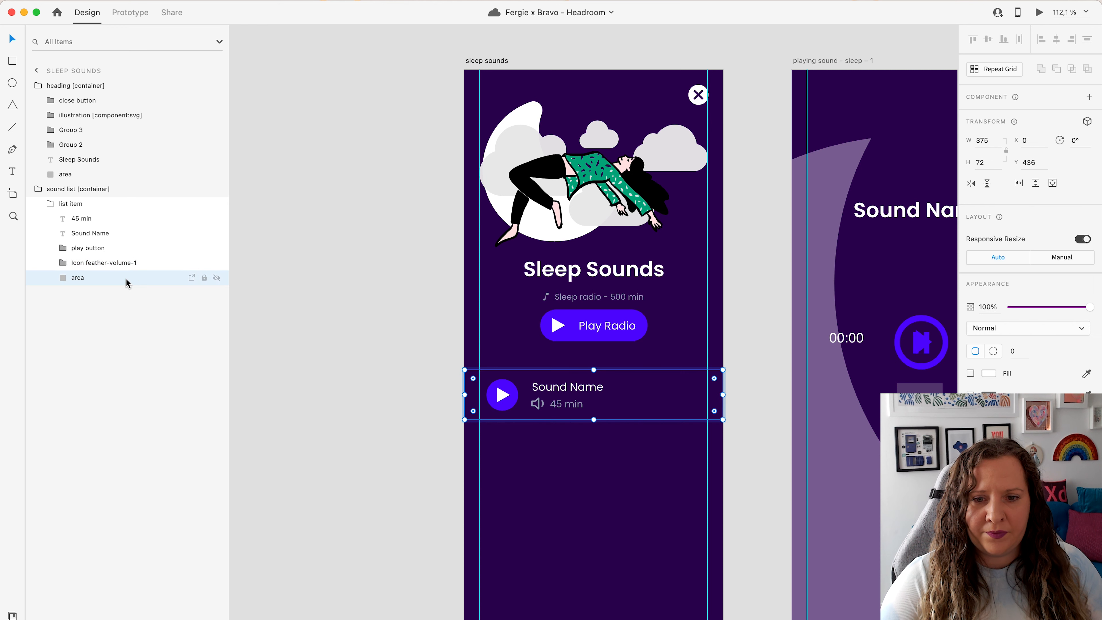
pyautogui.click(50, 204)
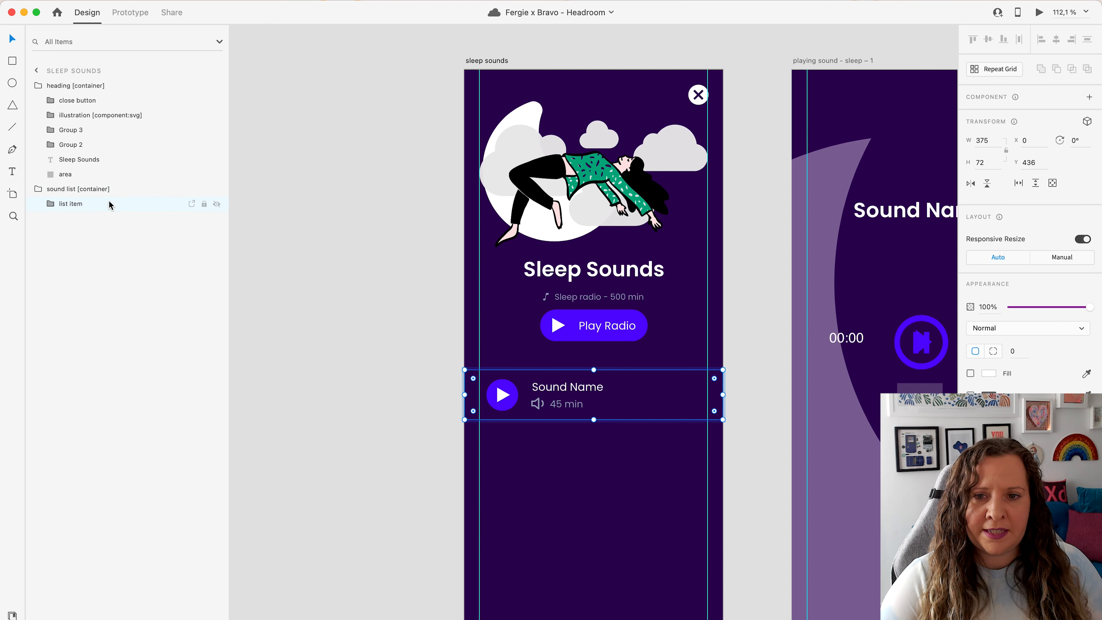
pyautogui.click(51, 203)
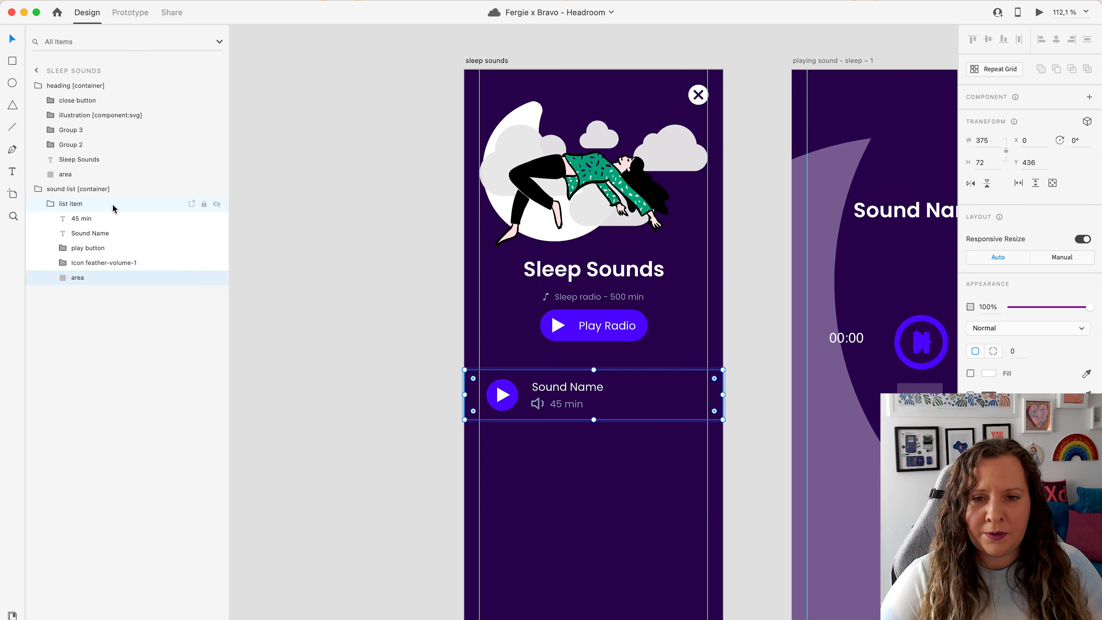
pyautogui.click(49, 204)
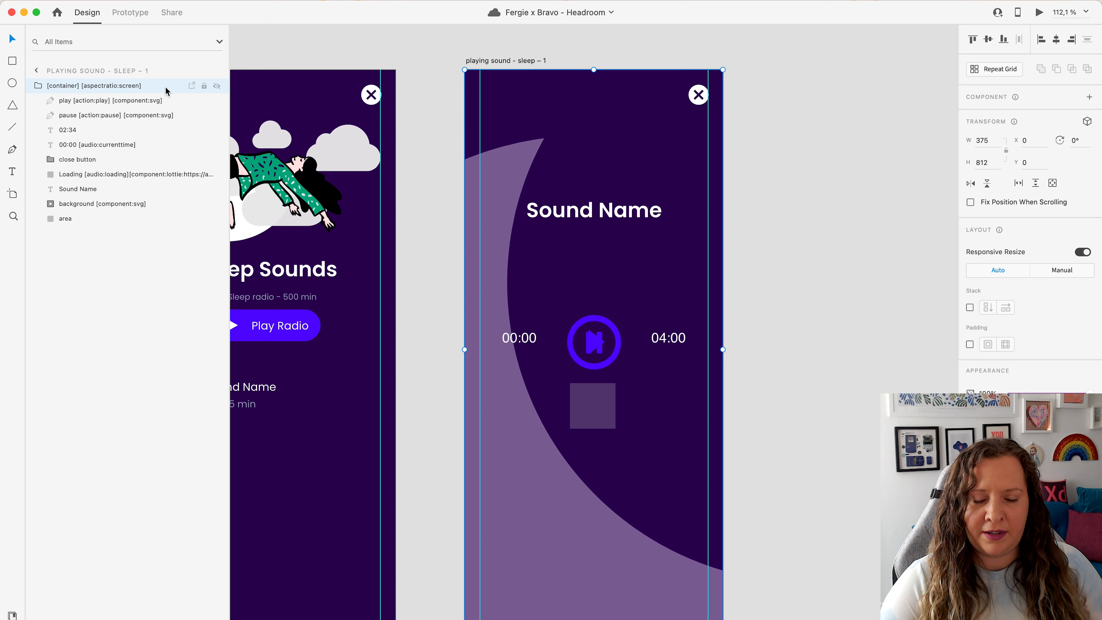
# Select the play layer in the playing sound – sleep – 1 artboard and search the Icons 4 Design plugin for "pause"
pyautogui.click(170, 105)
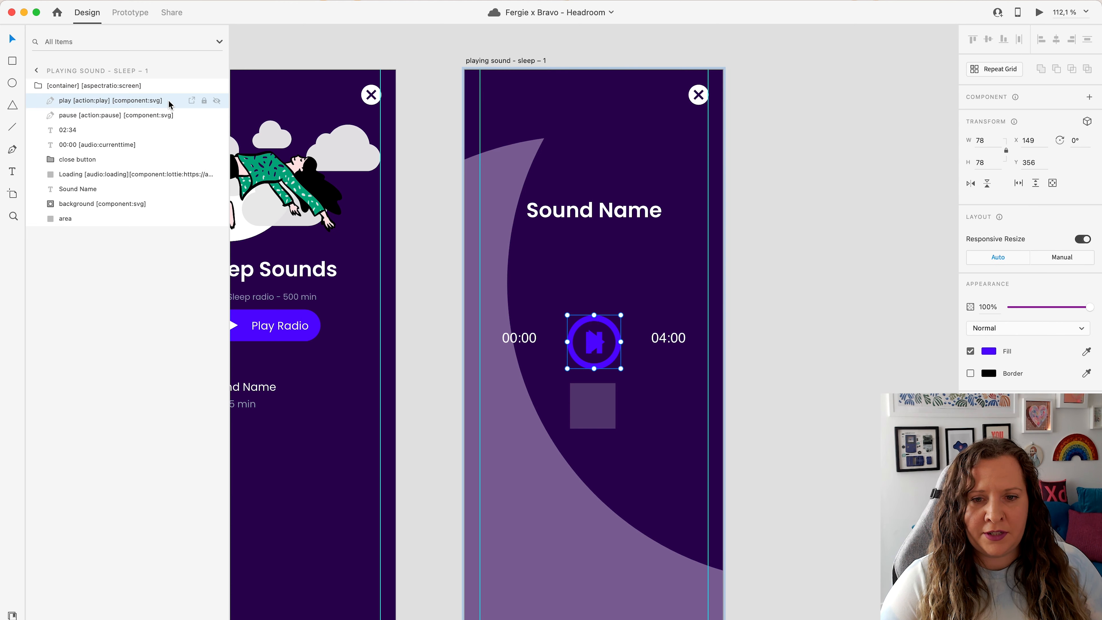
pyautogui.press('shift+super+p')
pyautogui.click(80, 63)
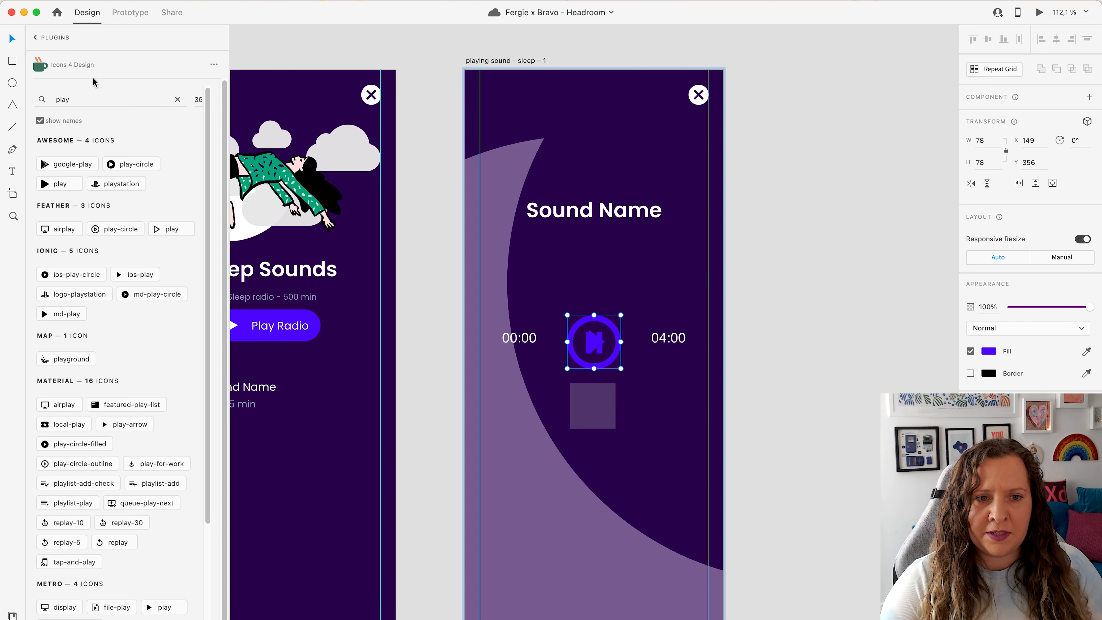
pyautogui.click(77, 96)
pyautogui.write('pause')
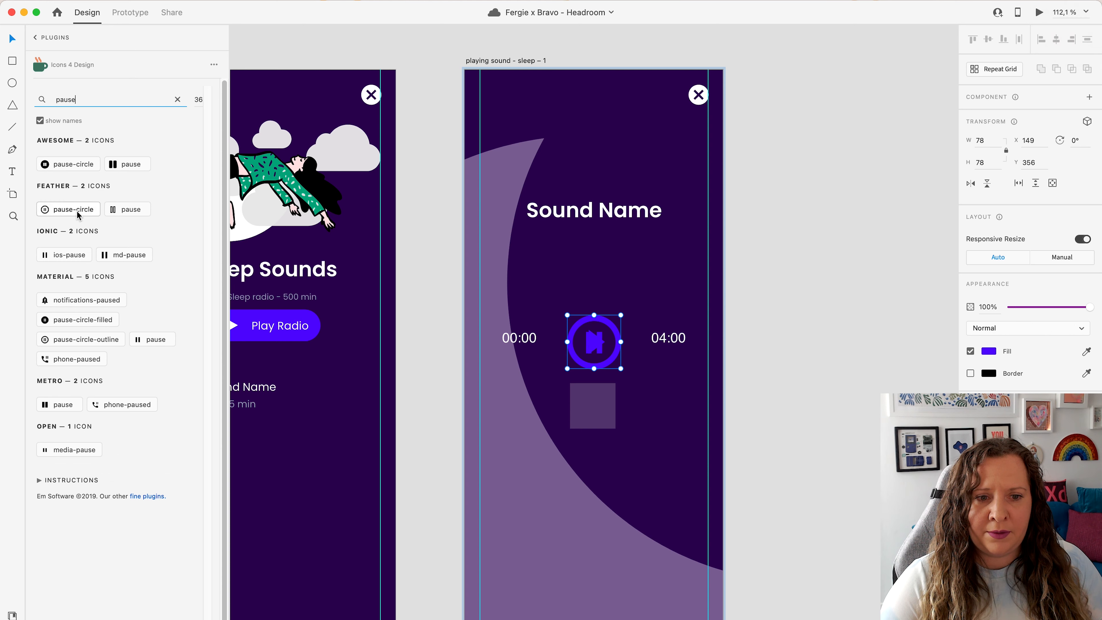
pyautogui.press('super+y')
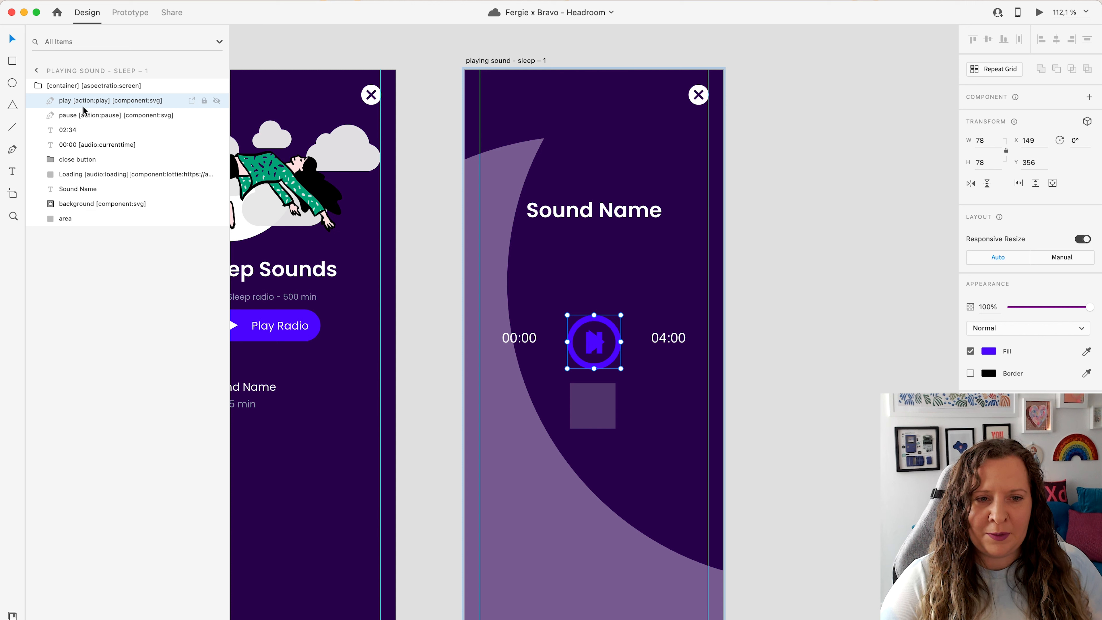
# Inspect the pause layer and the 02:34 and 00:00 [audio:currenttime] text layers in the playing sound – sleep – 1 artboard
pyautogui.click(97, 116)
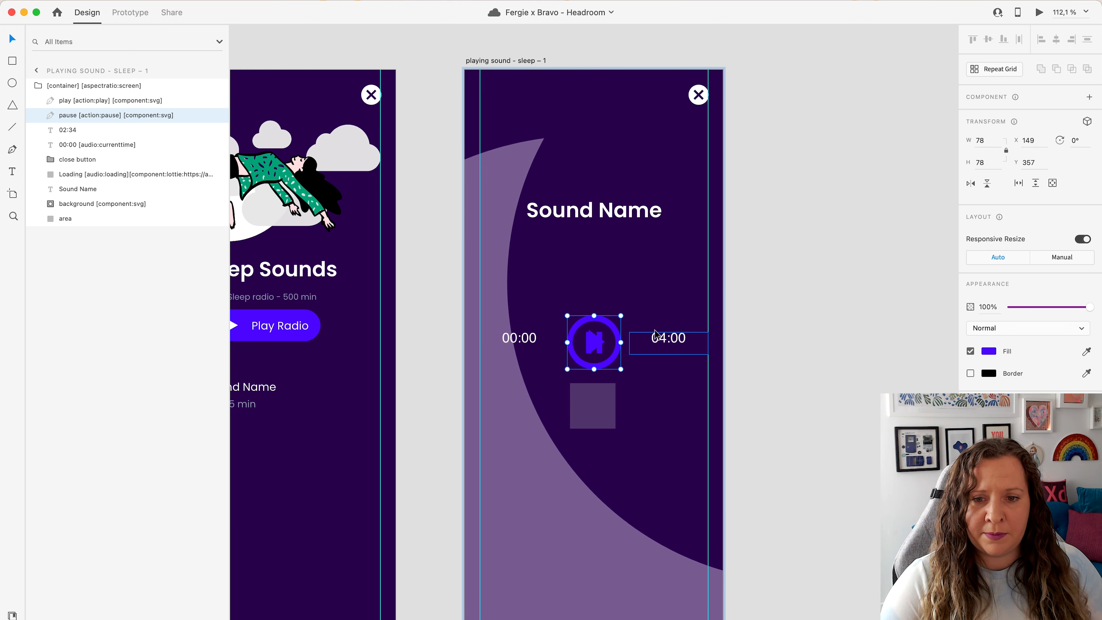
pyautogui.click(752, 321)
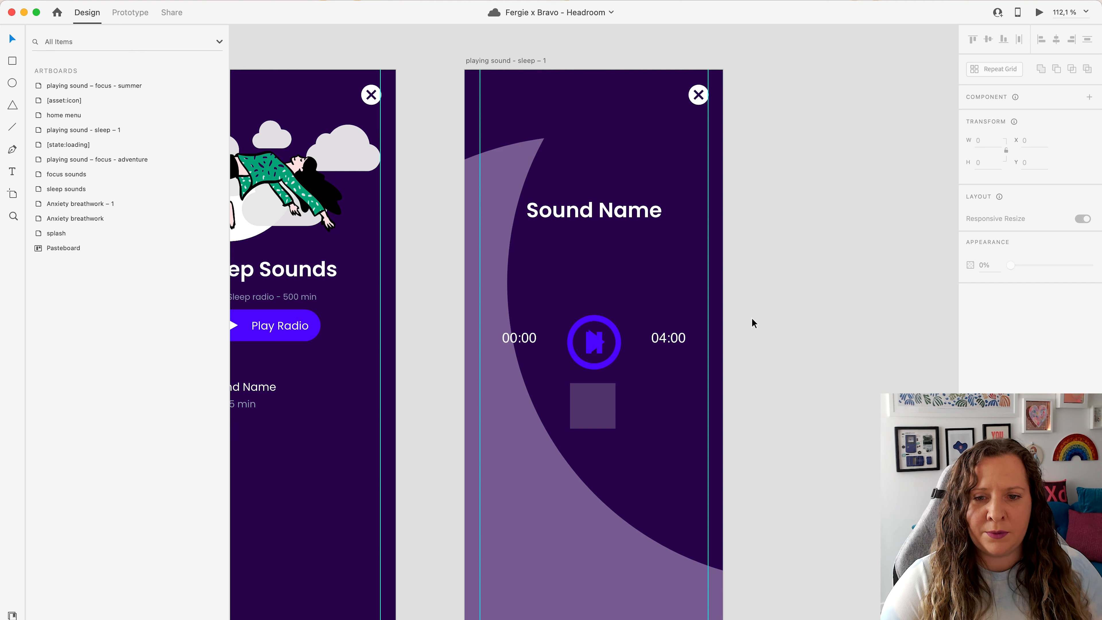
pyautogui.click(595, 343)
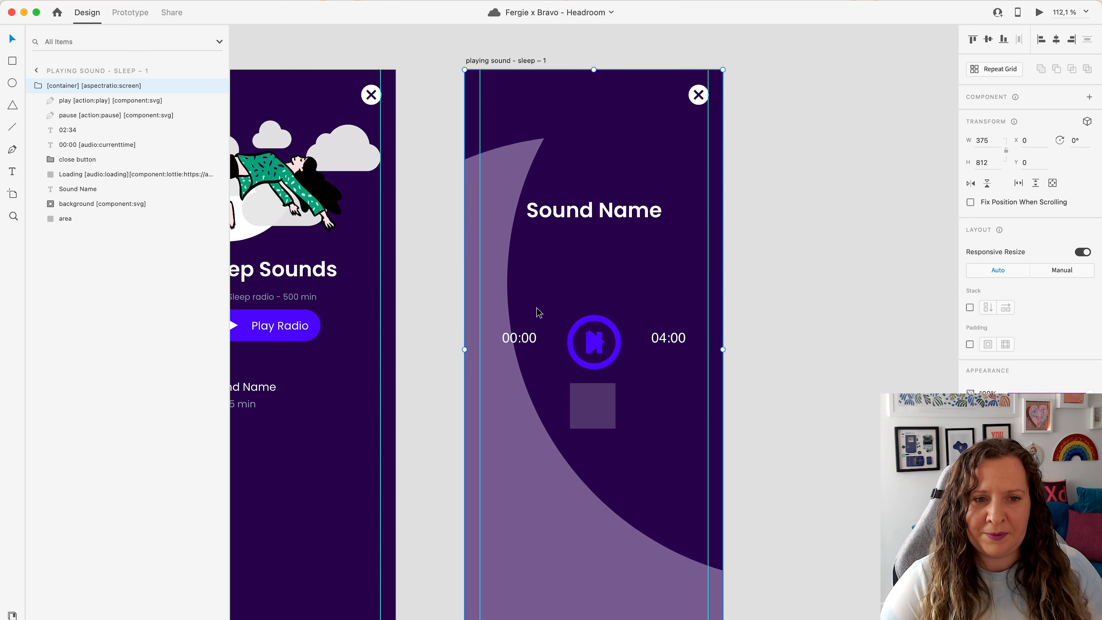
pyautogui.click(131, 132)
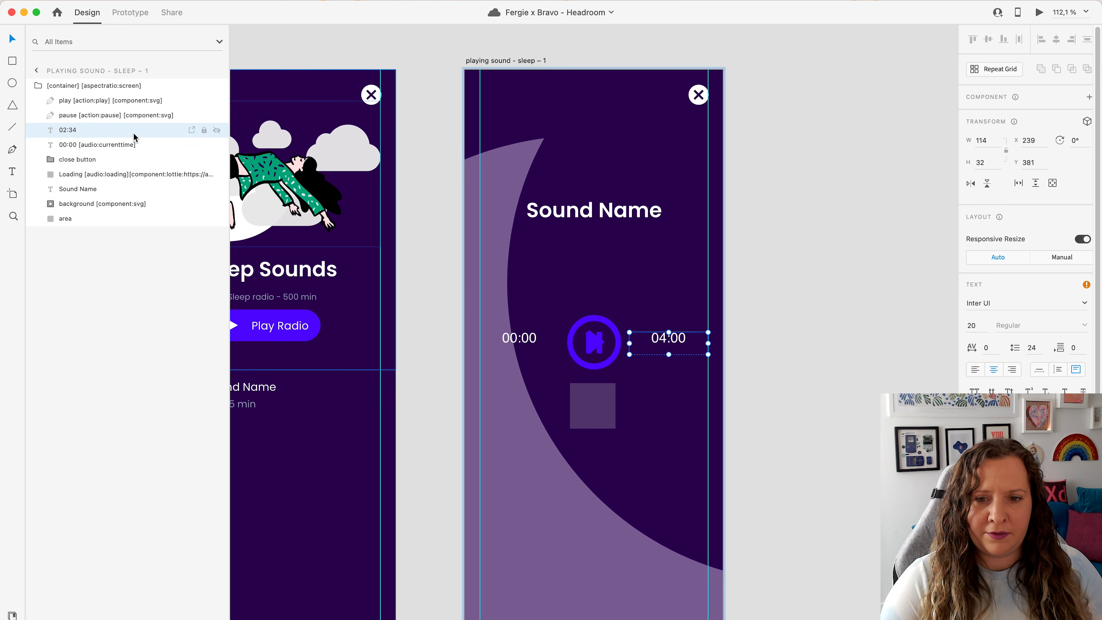
pyautogui.click(149, 144)
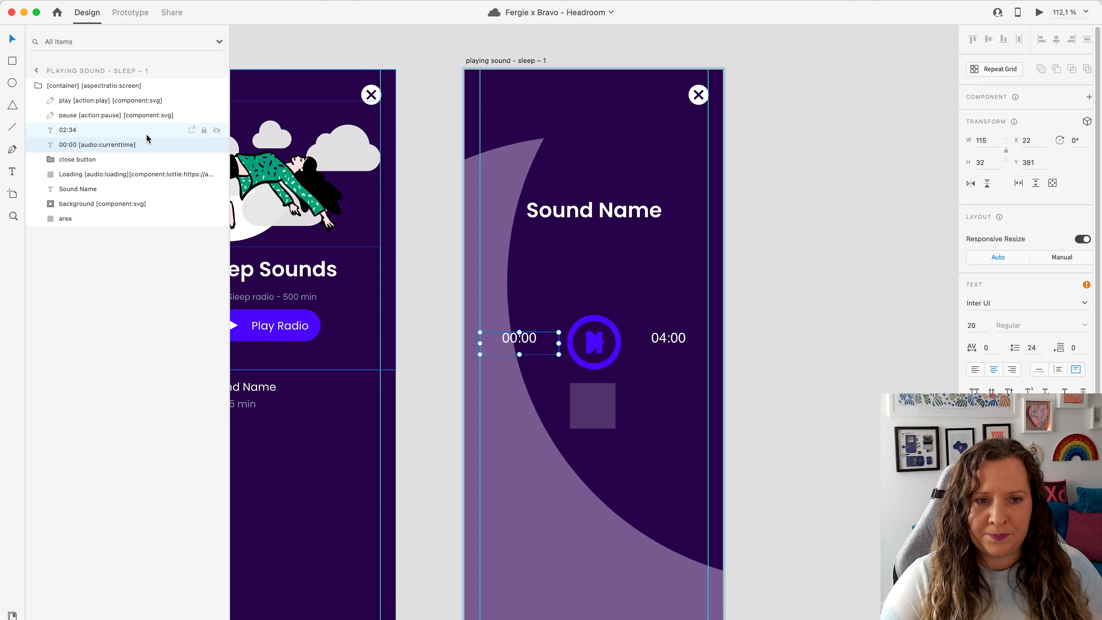
pyautogui.click(146, 133)
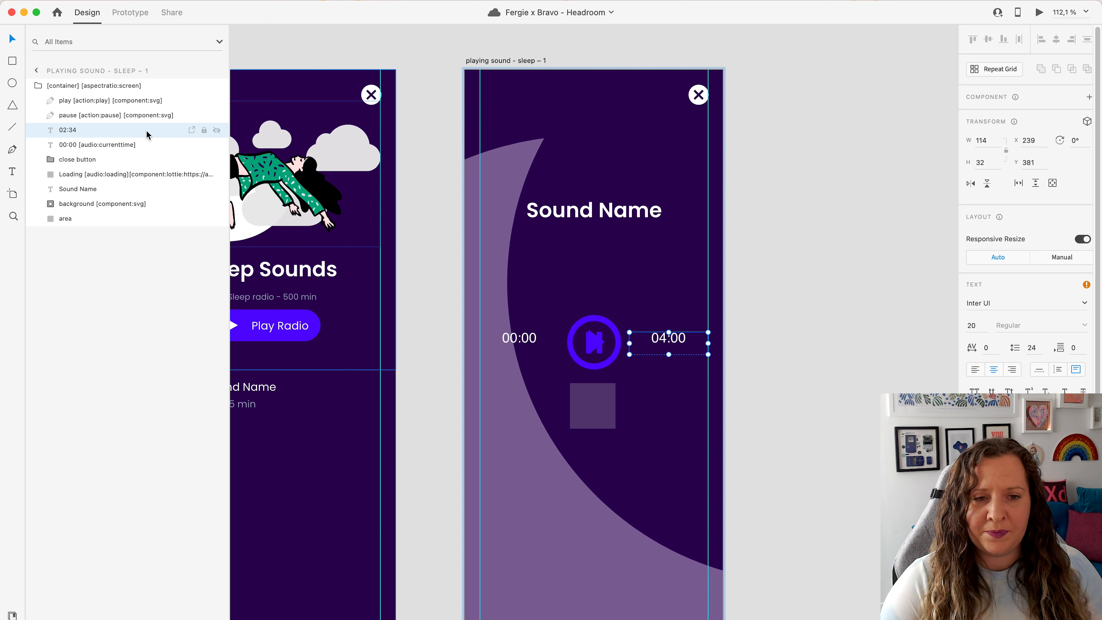
pyautogui.click(143, 147)
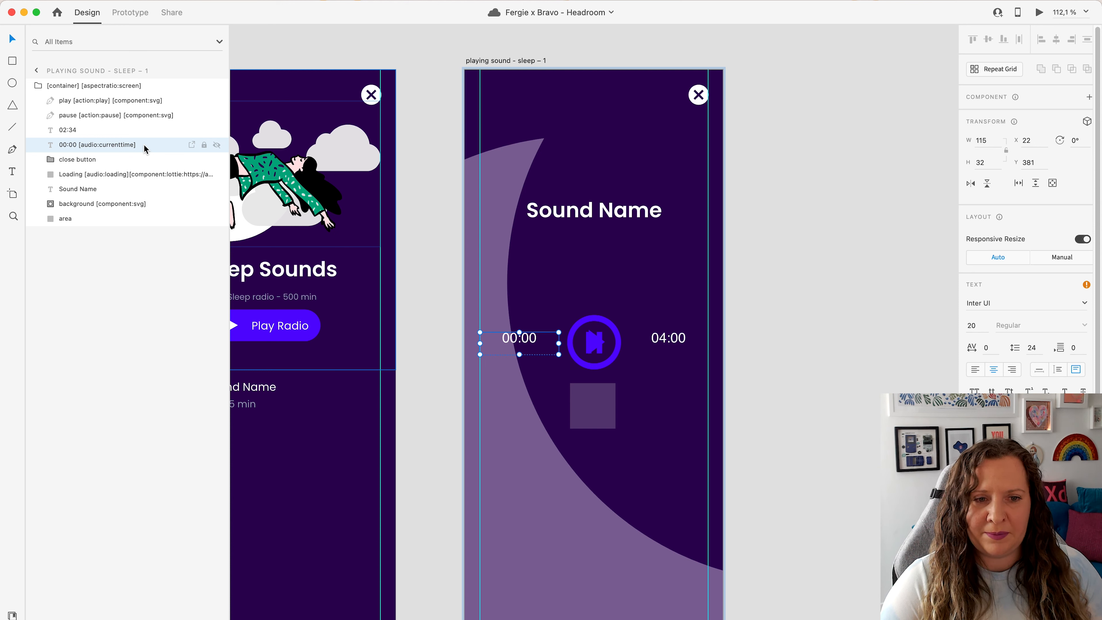
# Inspect the close button and Loading layers, temporarily widening the layers list to read the Loading layer's full name
pyautogui.click(141, 161)
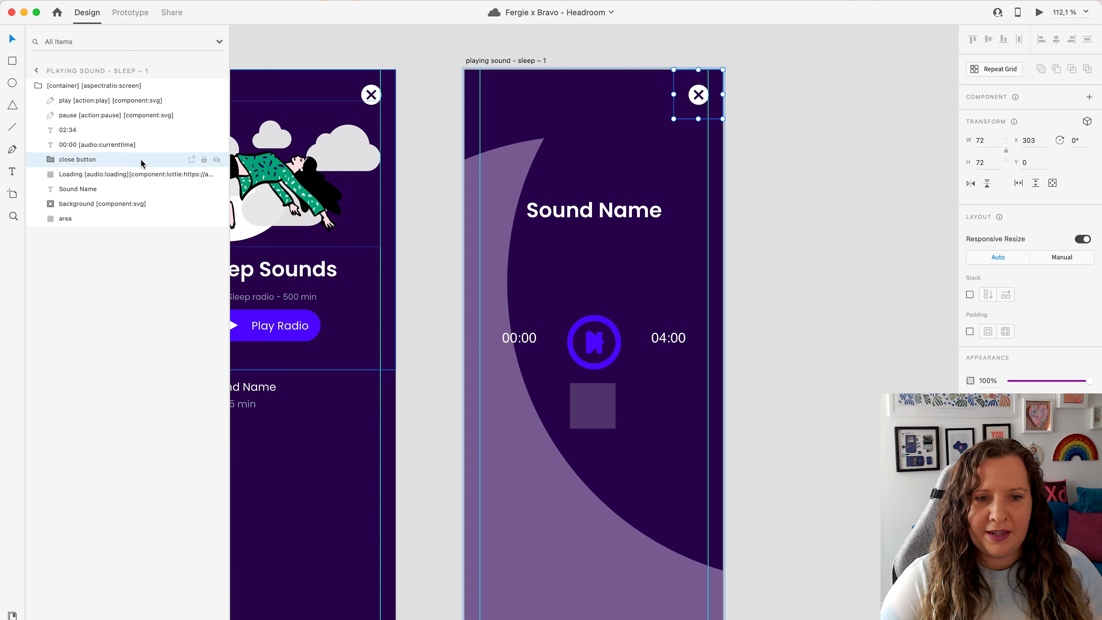
pyautogui.click(142, 178)
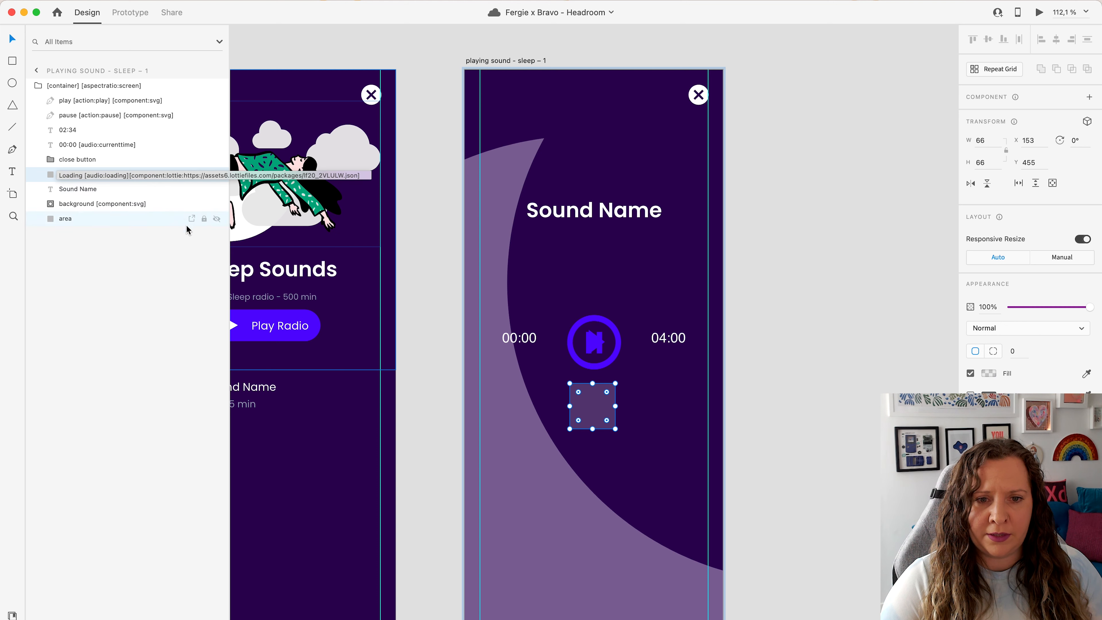
pyautogui.moveTo(229, 204); pyautogui.dragTo(421, 204)
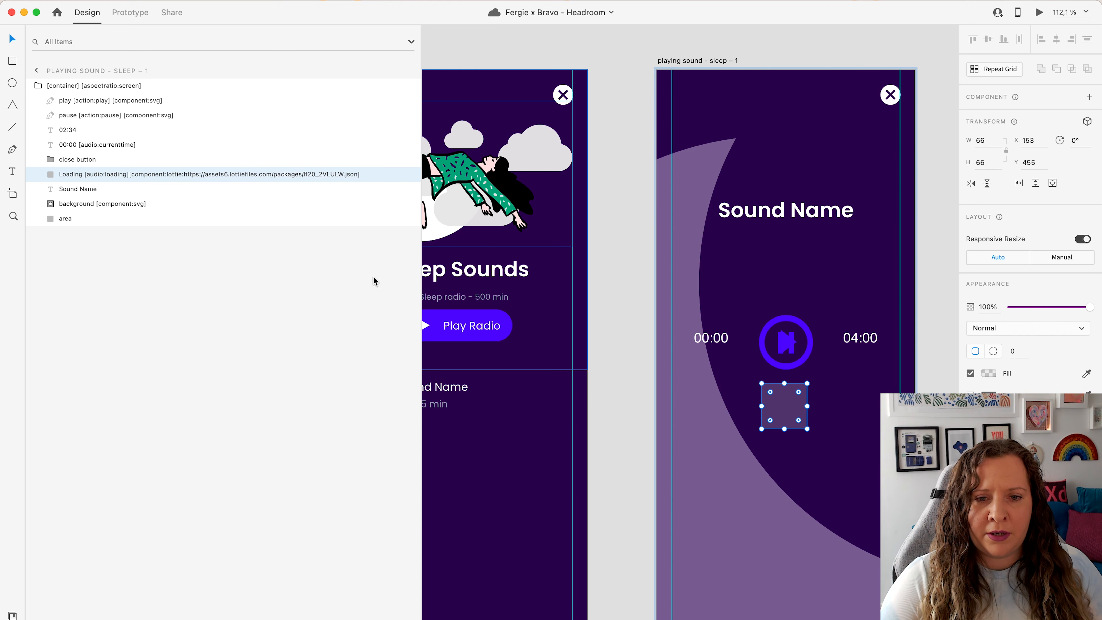
pyautogui.click(423, 278)
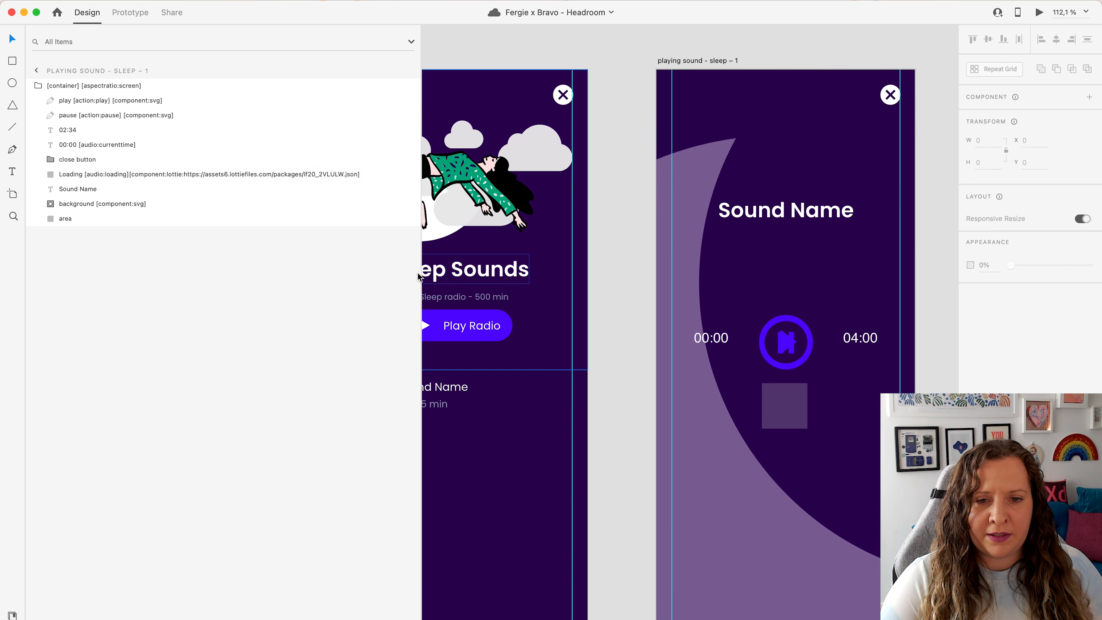
pyautogui.moveTo(421, 278); pyautogui.dragTo(225, 281)
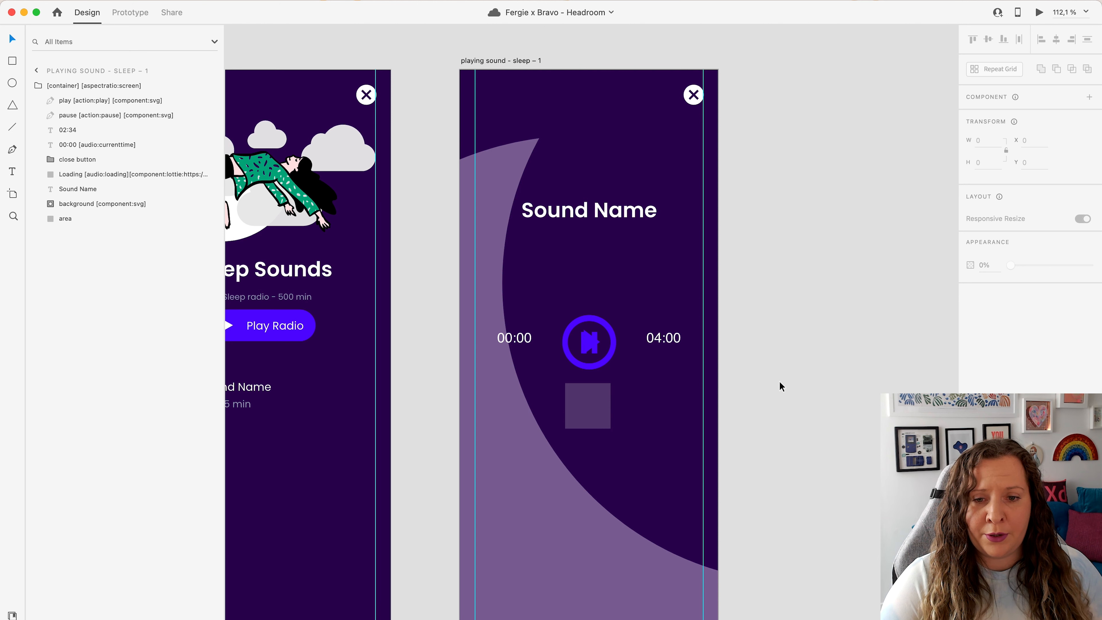
# Inspect the container, Sound Name and background [component:svg] layers of the playing sound – sleep – 1 artboard
pyautogui.click(586, 407)
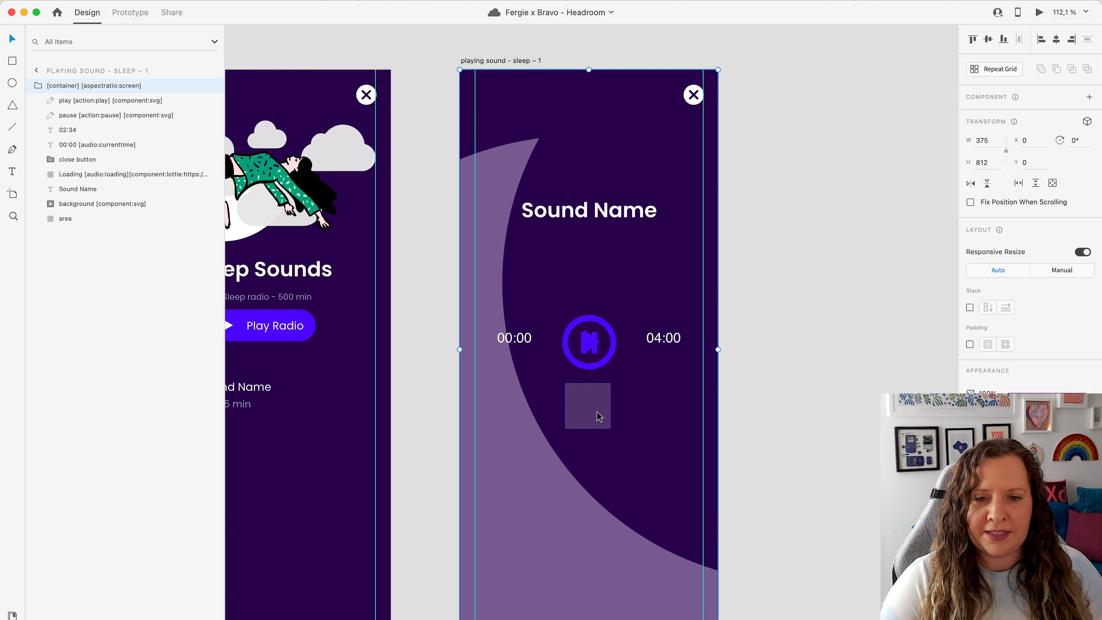
pyautogui.click(120, 189)
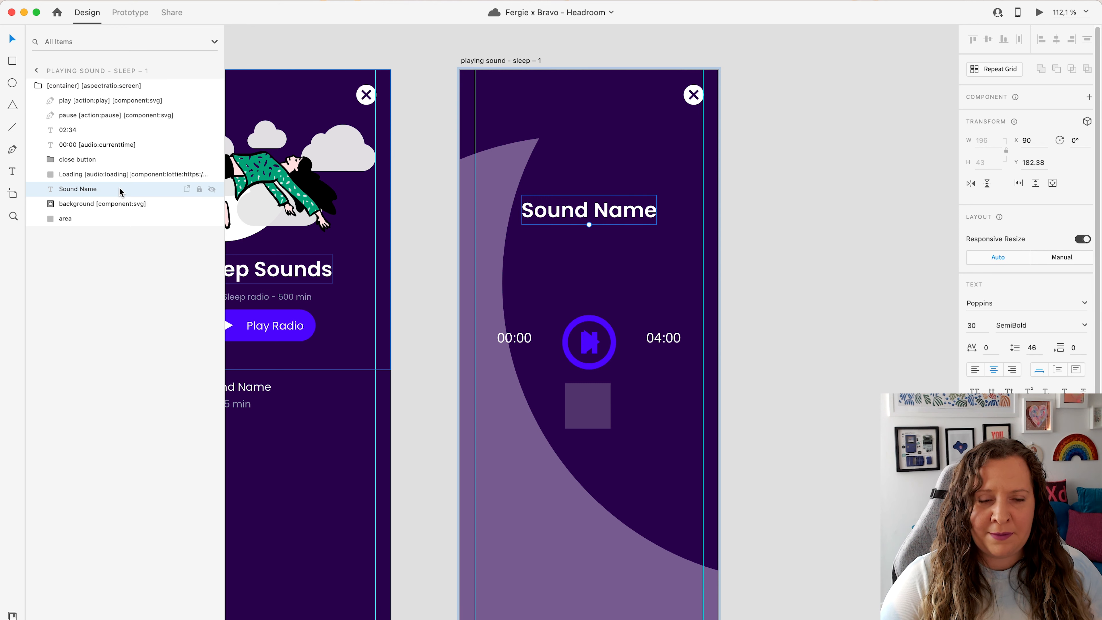
pyautogui.click(161, 204)
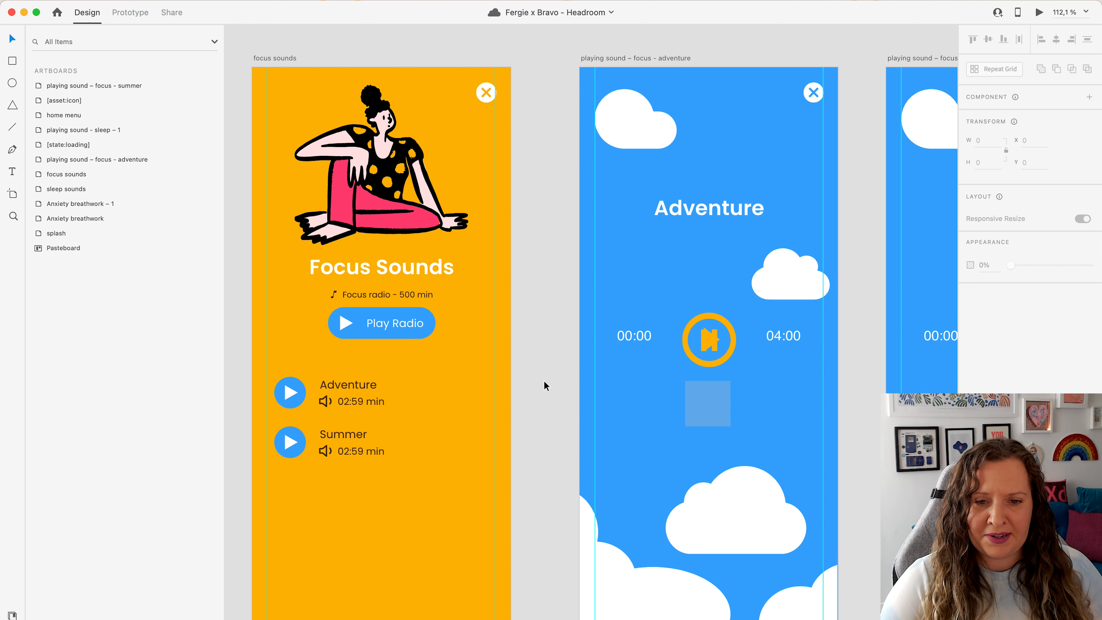
# Examine the heading and sound list containers of the focus sounds artboard, including the layers inside the Adventure row's list item
pyautogui.click(491, 283)
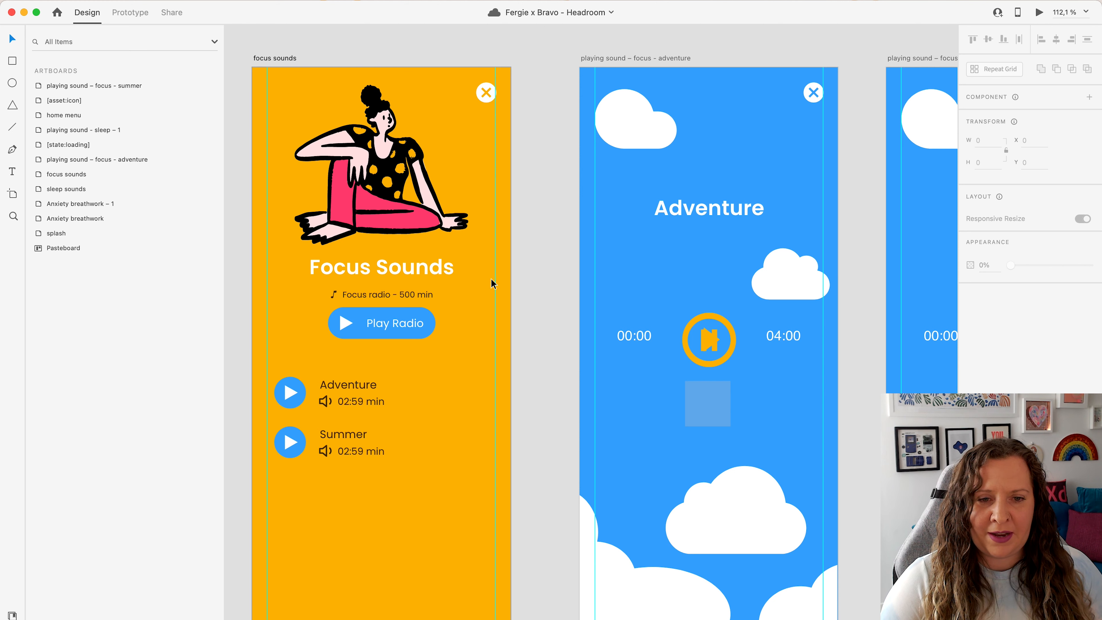
pyautogui.click(386, 235)
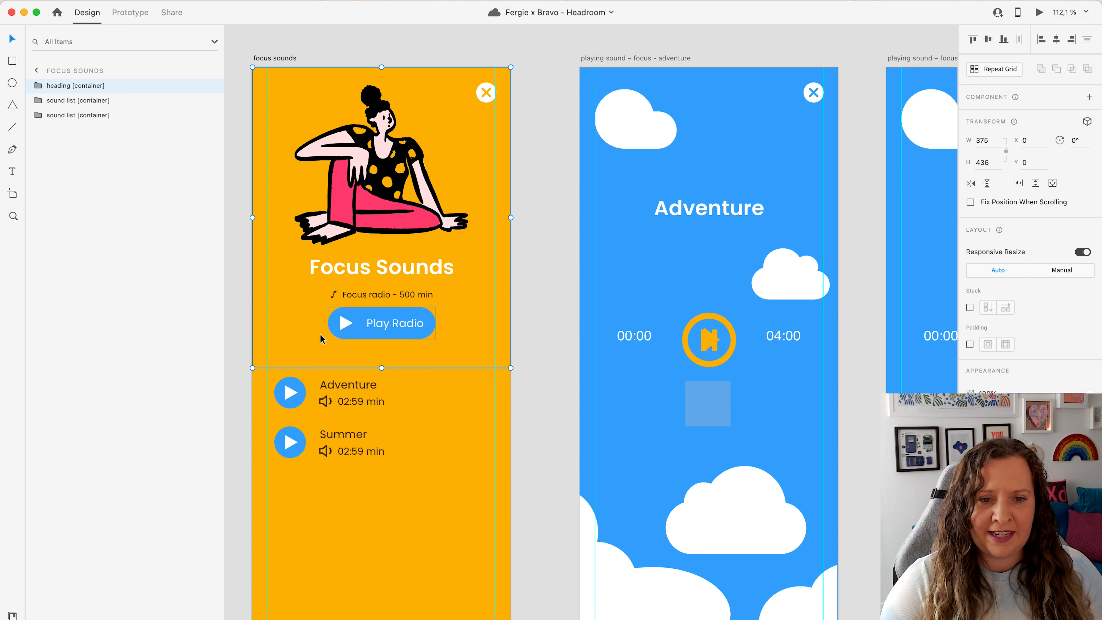
pyautogui.click(349, 398)
pyautogui.click(358, 442)
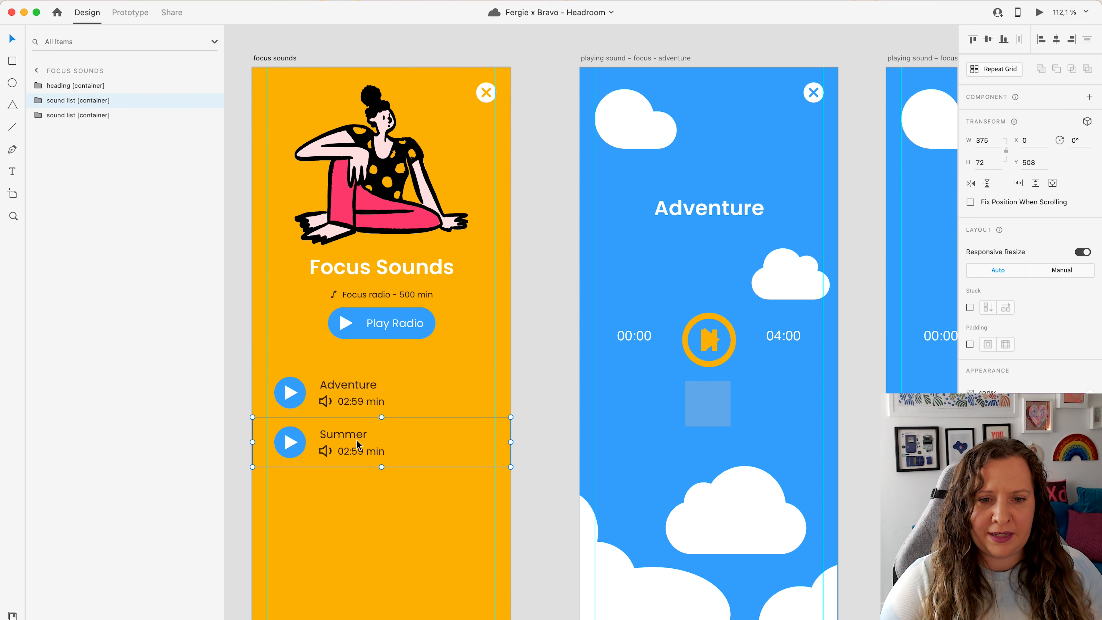
pyautogui.click(39, 115)
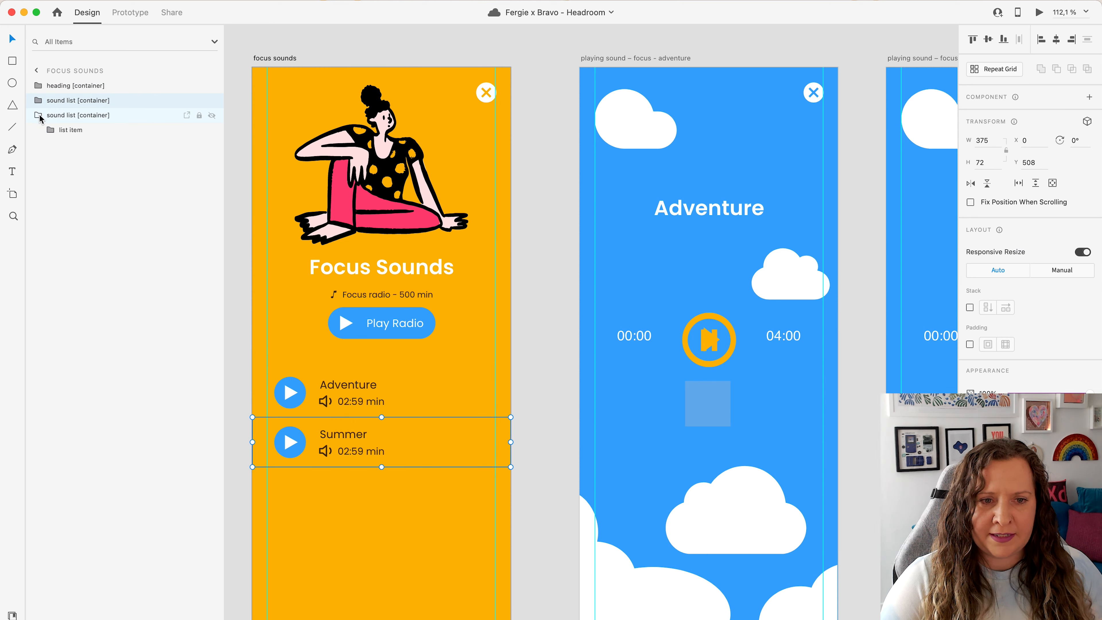
pyautogui.click(50, 130)
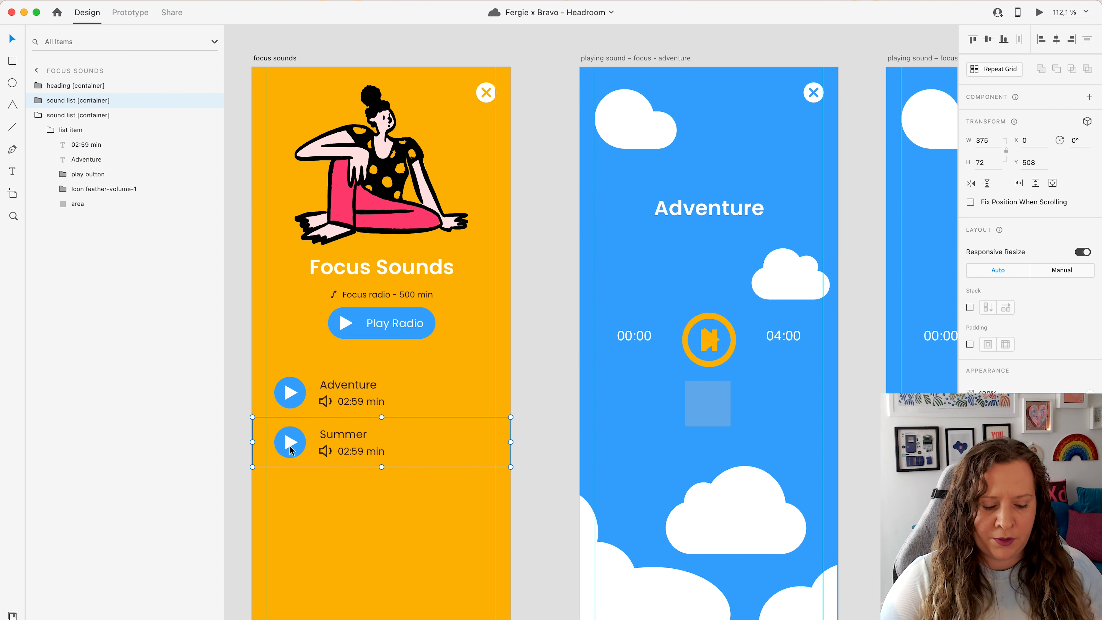
pyautogui.click(39, 115)
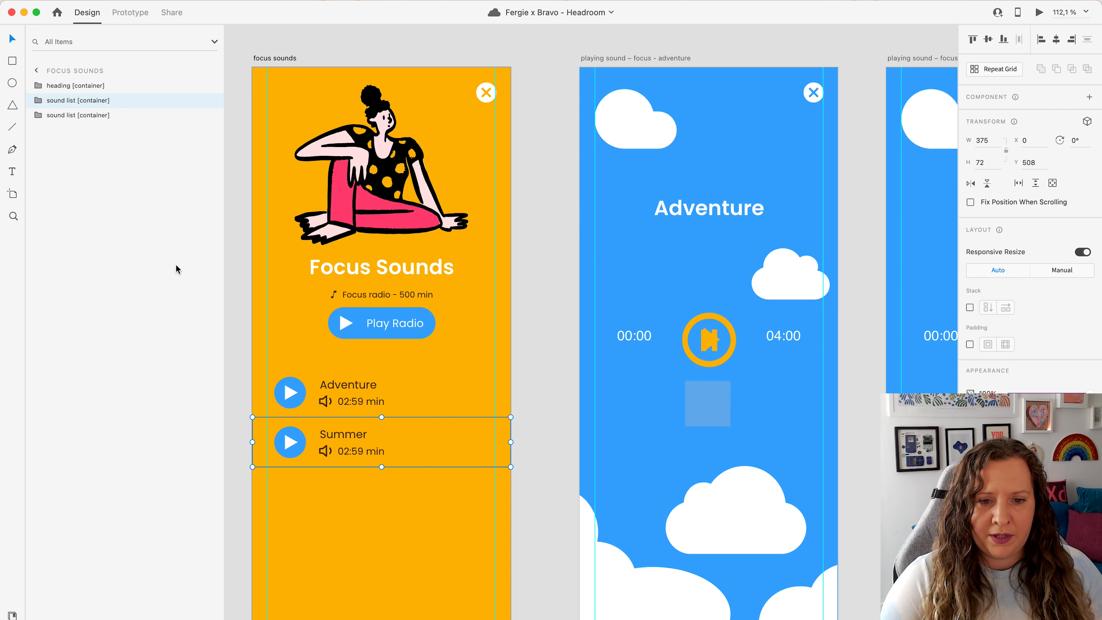
# Duplicate the Summer sound list row directly below itself at Y 576 and change the copy's title to "Chill"
pyautogui.press('super+d')
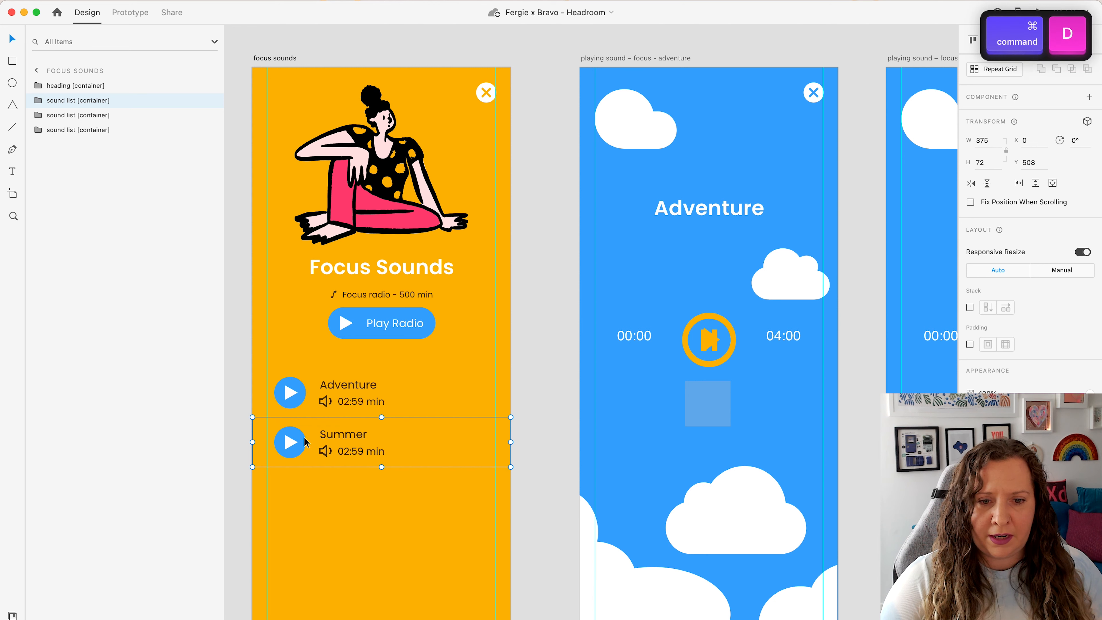
pyautogui.moveTo(302, 446); pyautogui.dragTo(302, 487)
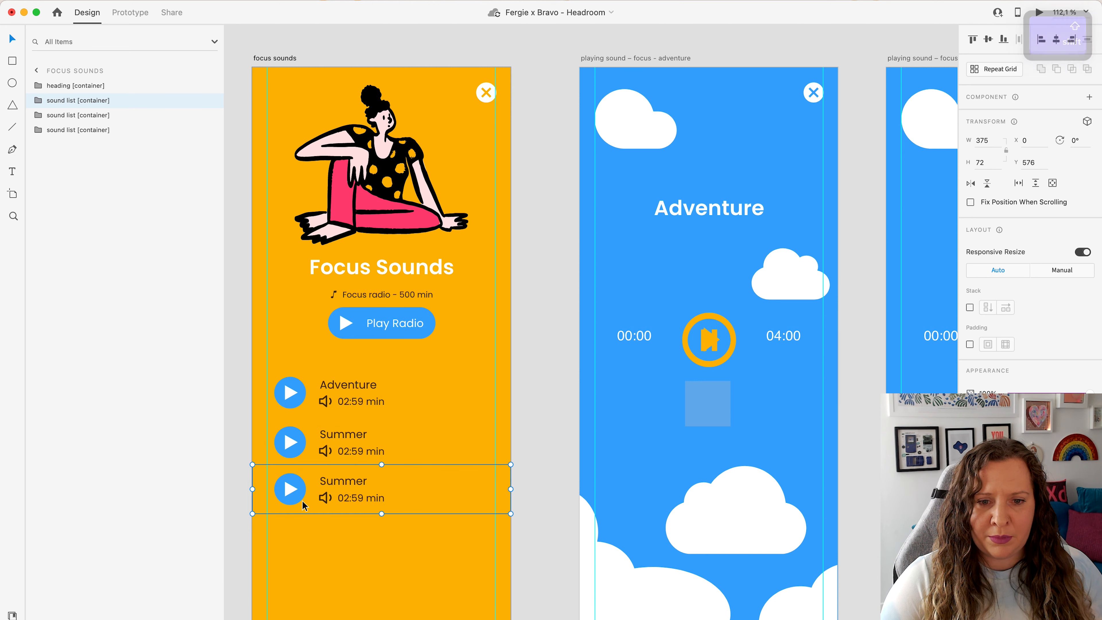
pyautogui.keyDown('super'); pyautogui.click(342, 489); pyautogui.keyUp('super')
pyautogui.doubleClick(342, 486)
pyautogui.write('Chill')
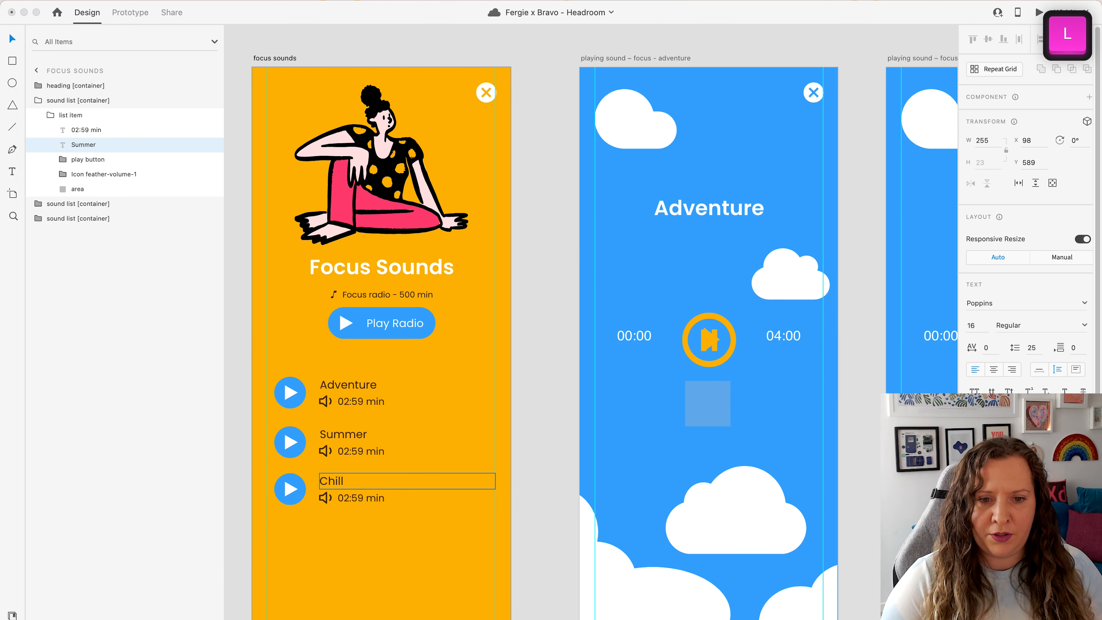
pyautogui.click(314, 400)
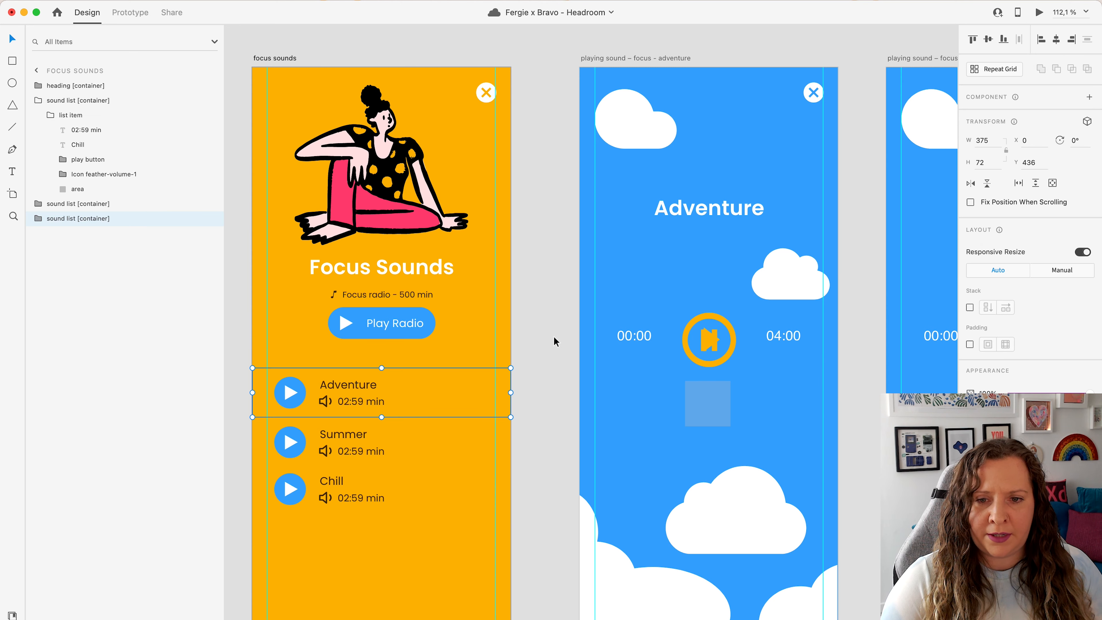
pyautogui.click(551, 349)
# Inspect the container, background clouds [component:svg] and Loading layers of the playing sound – focus - adventure artboard
pyautogui.press('space')
pyautogui.moveTo(657, 192); pyautogui.dragTo(400, 189)
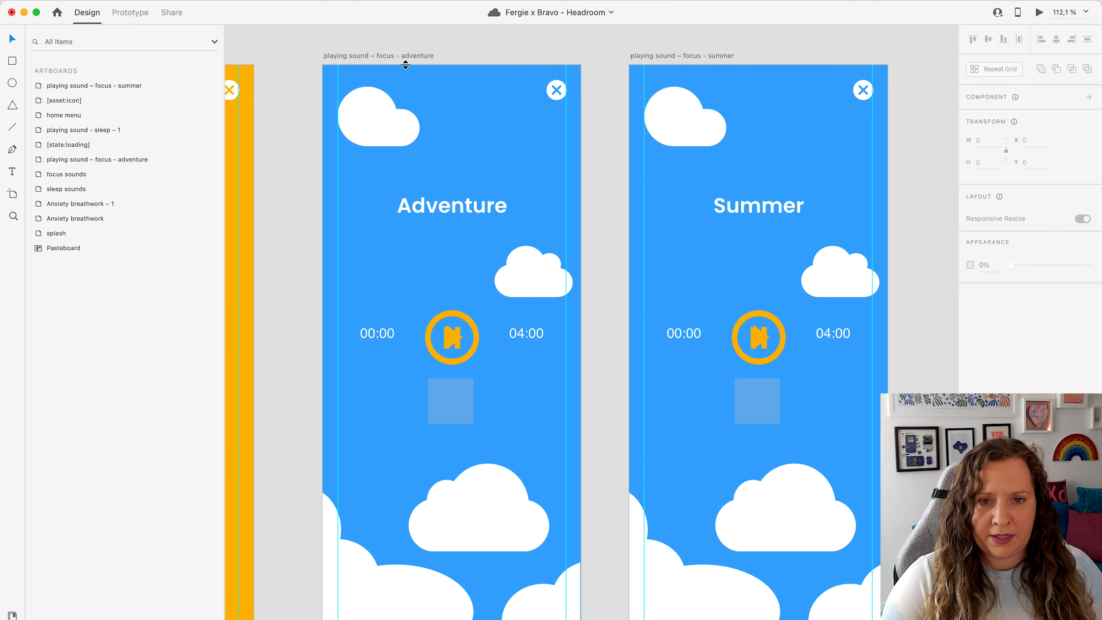
pyautogui.click(467, 202)
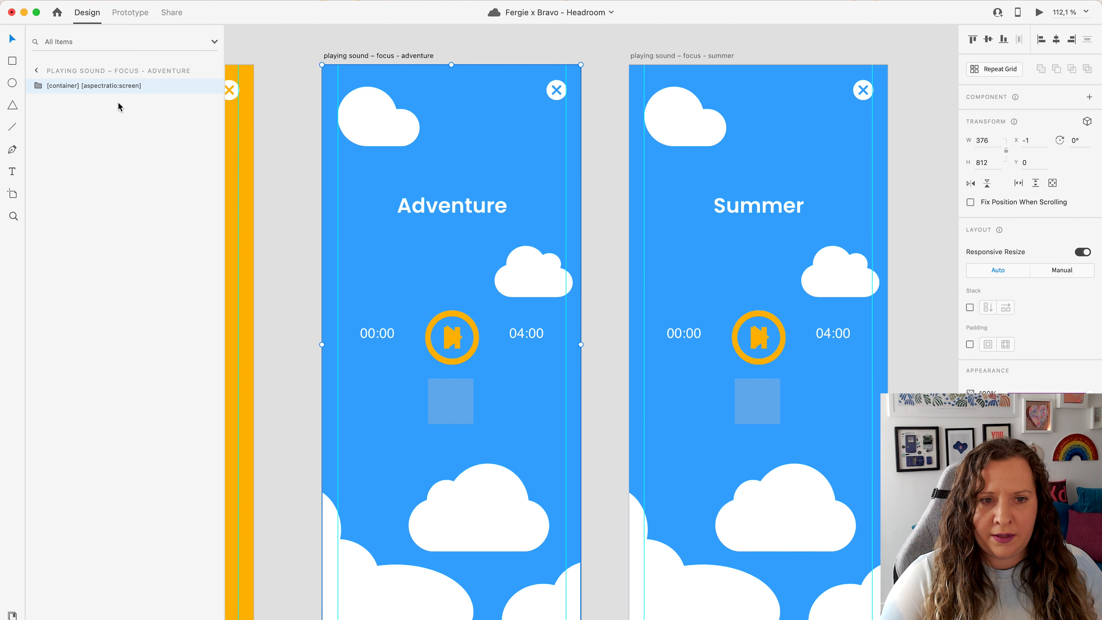
pyautogui.click(37, 86)
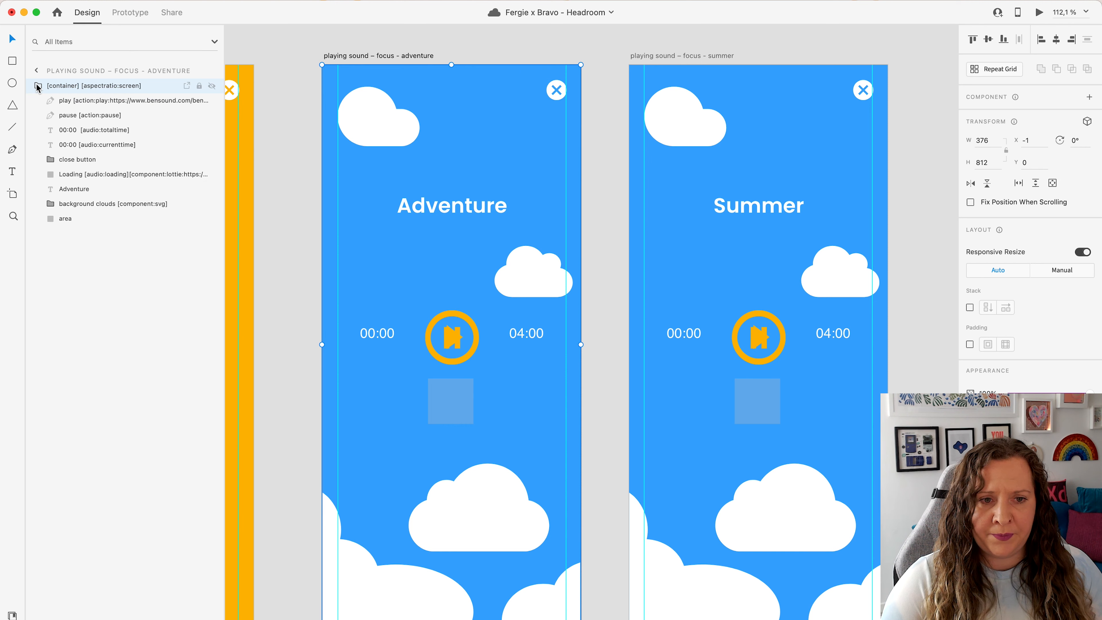
pyautogui.click(172, 205)
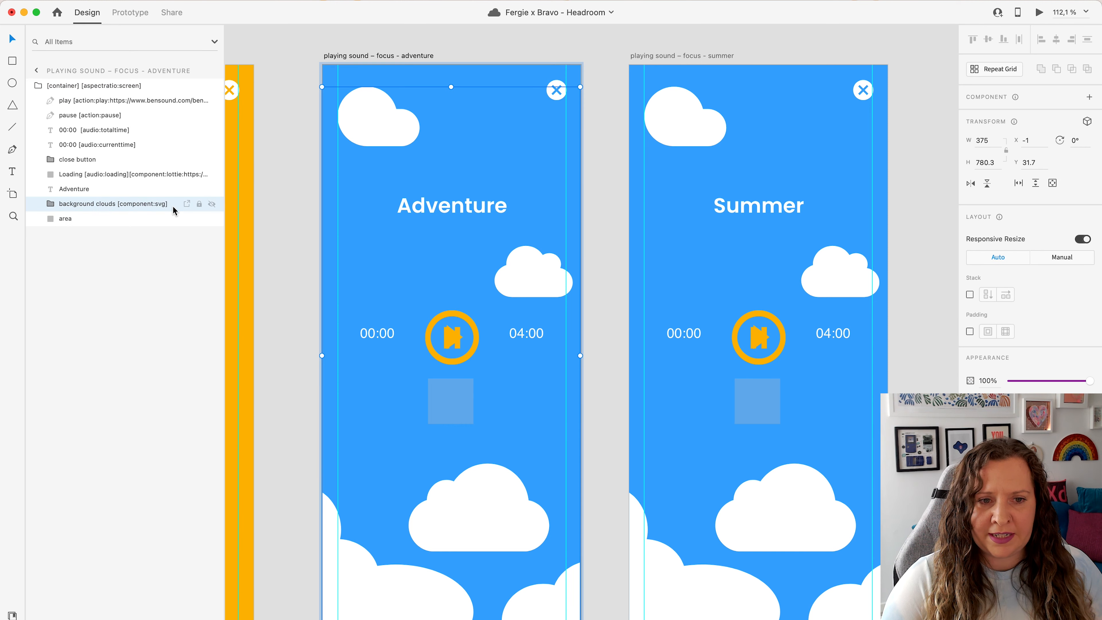
pyautogui.click(106, 177)
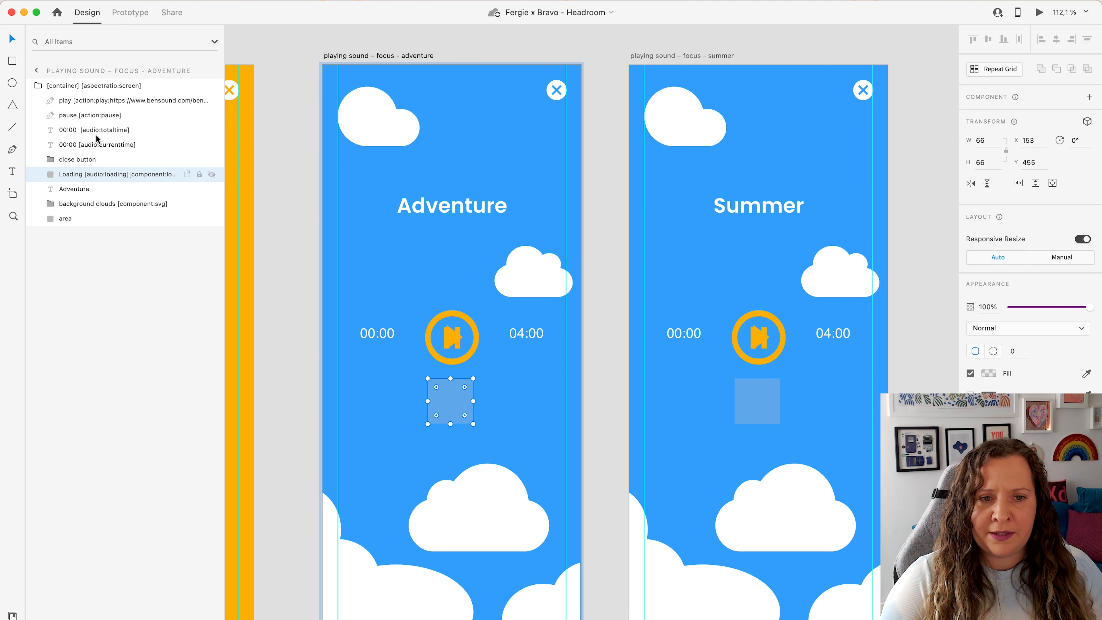
# Widen the layers list to read the Adventure player's play layer URL, and inspect its pause, [audio:totaltime] and [audio:currenttime] layers
pyautogui.click(64, 104)
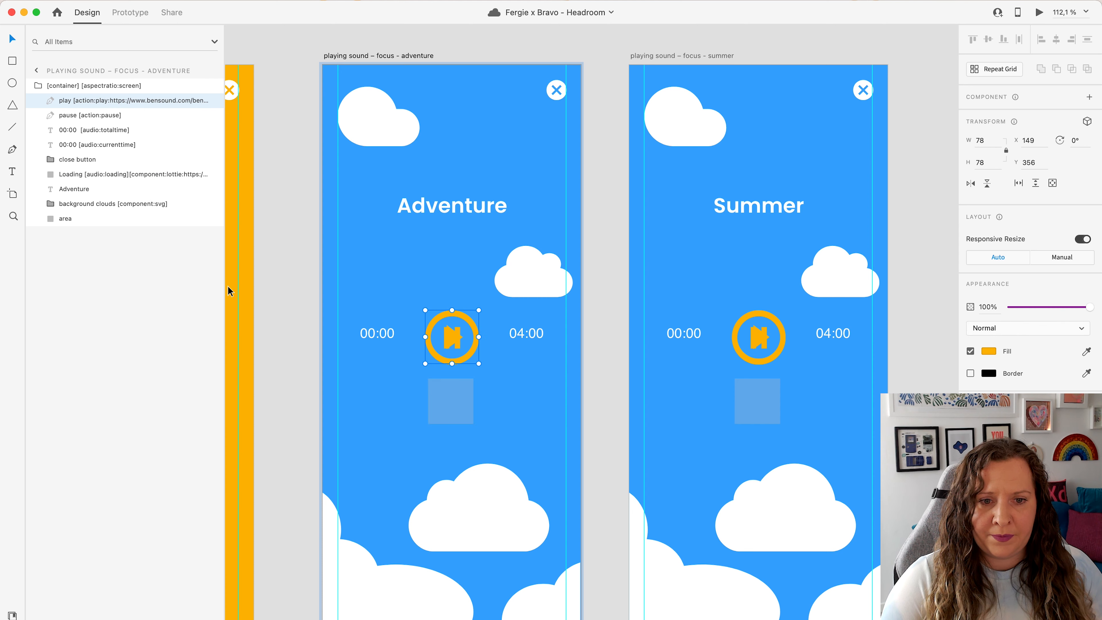
pyautogui.moveTo(224, 286); pyautogui.dragTo(436, 290)
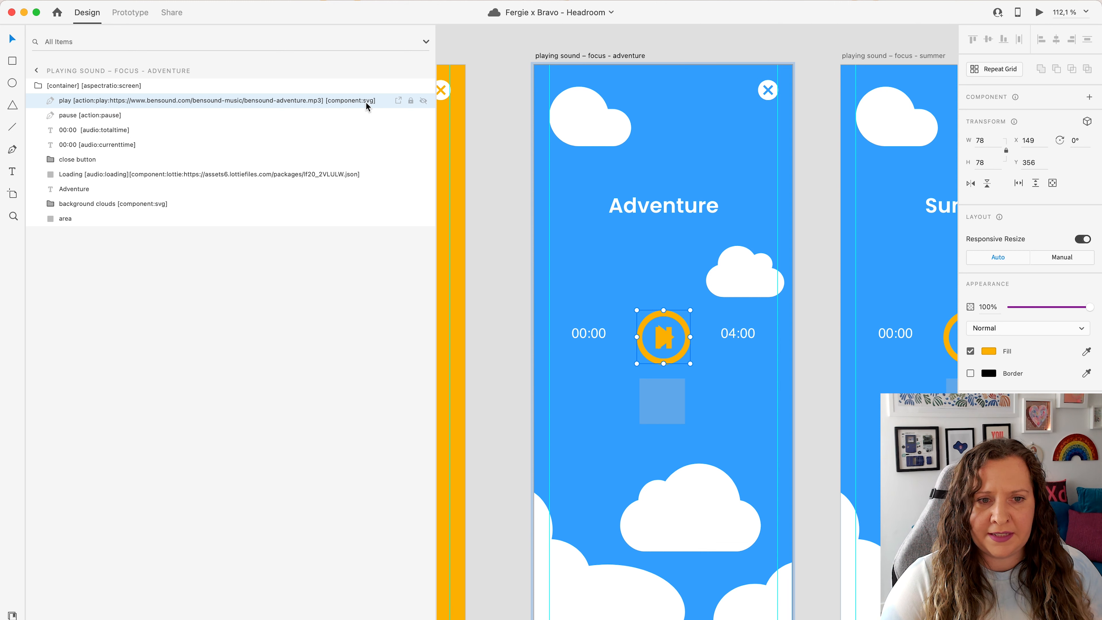
pyautogui.click(152, 117)
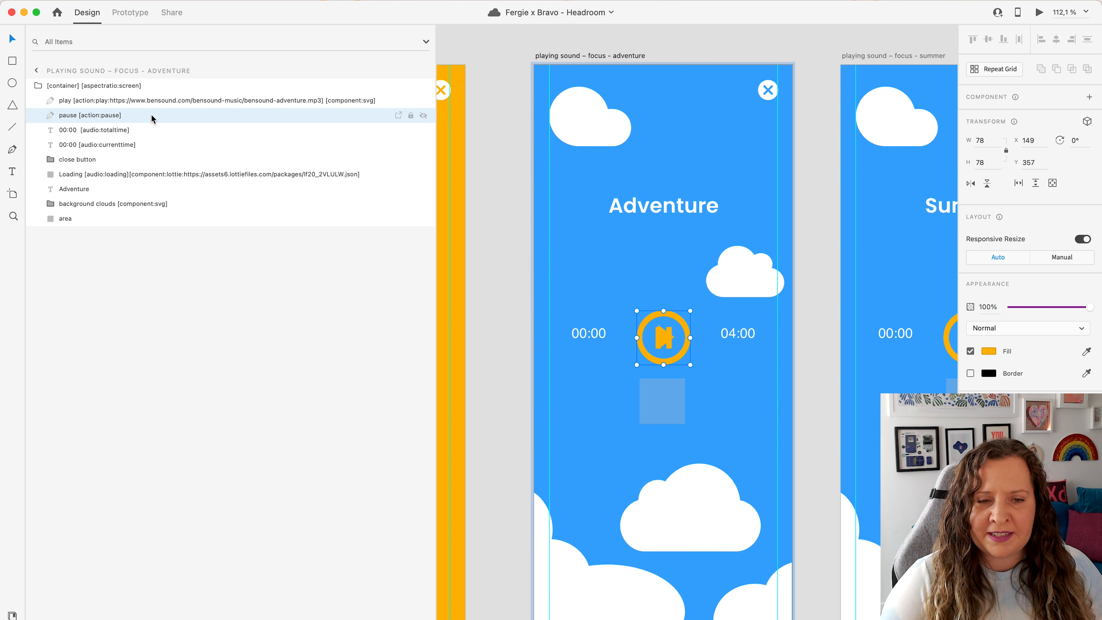
pyautogui.click(149, 127)
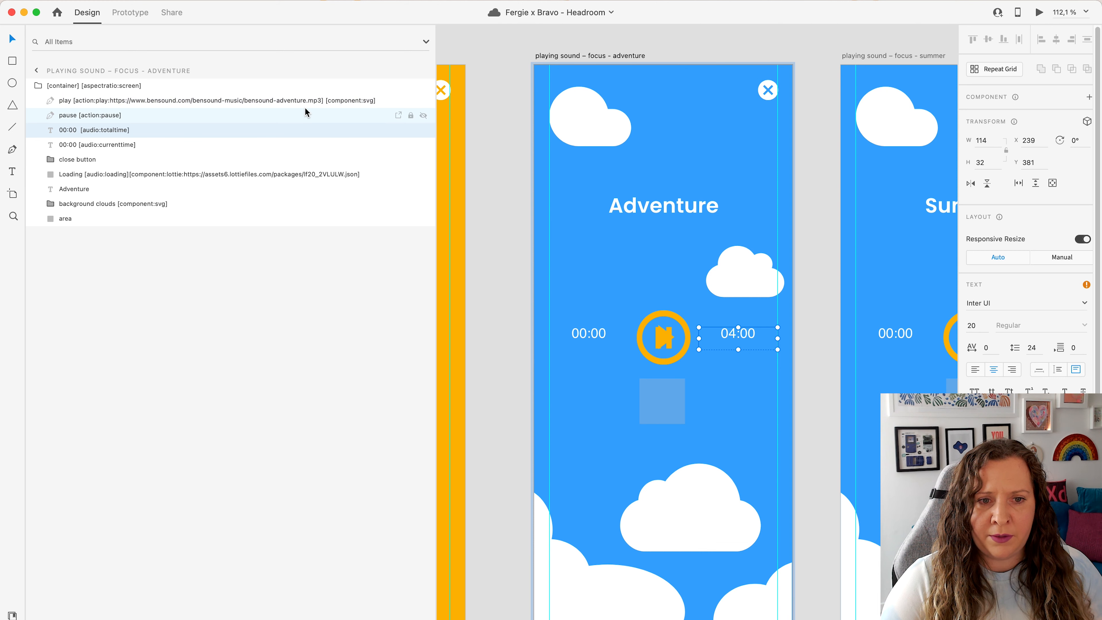
pyautogui.click(175, 146)
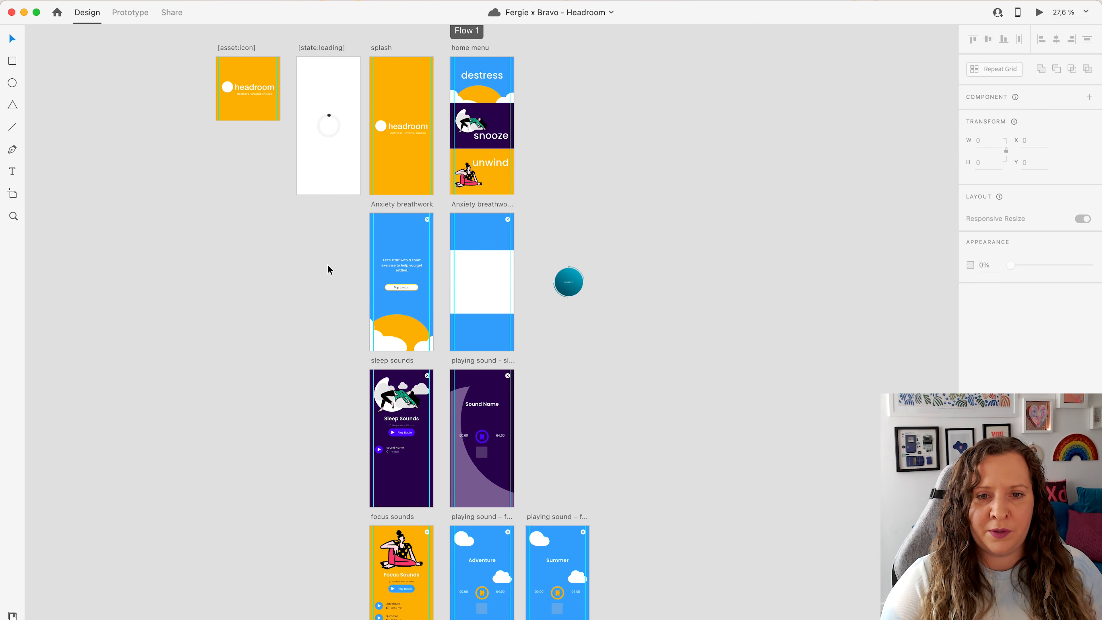
# Switch to Prototype mode and set the home menu artboard as the start of the flow
pyautogui.click(135, 15)
pyautogui.press('alt')
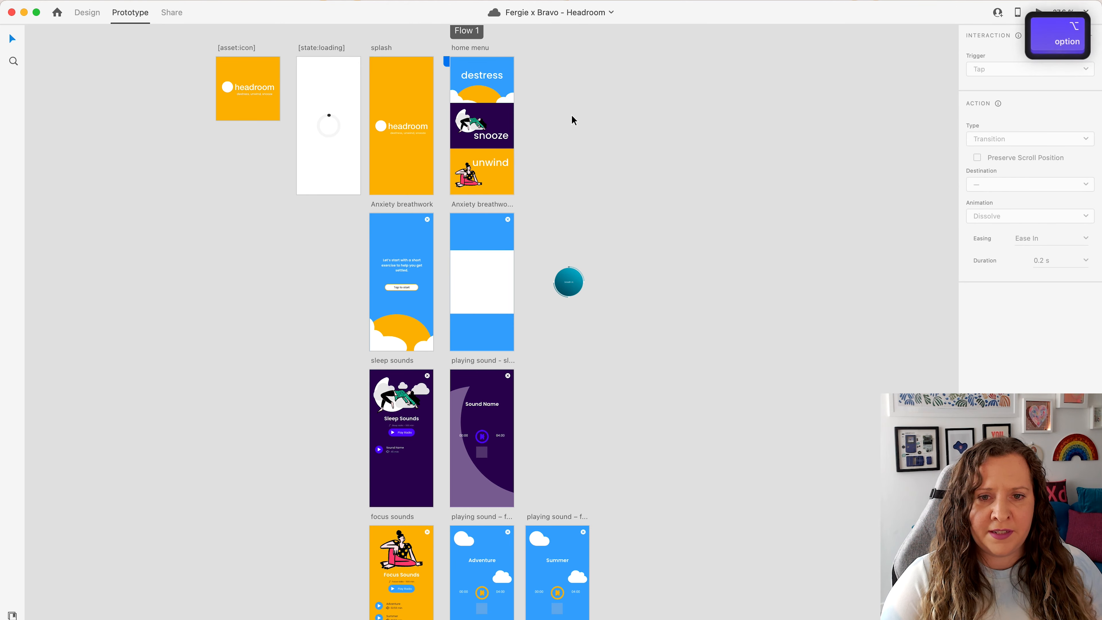
pyautogui.scroll(3, 571, 114)
pyautogui.scroll(10, 538, 117)
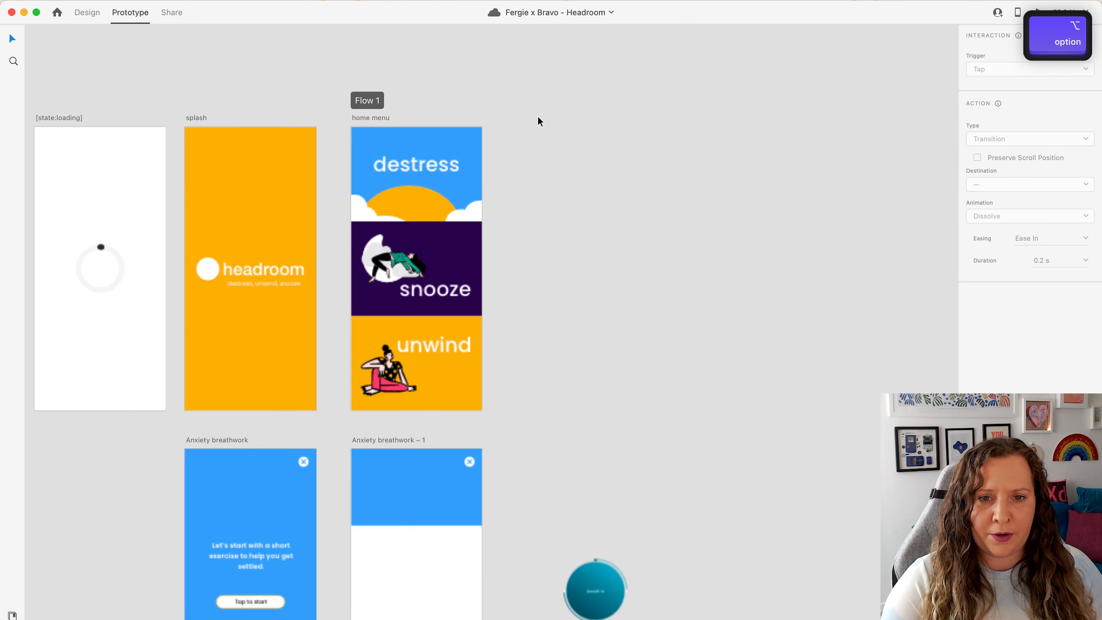
pyautogui.press('space')
pyautogui.moveTo(528, 147); pyautogui.dragTo(684, 118)
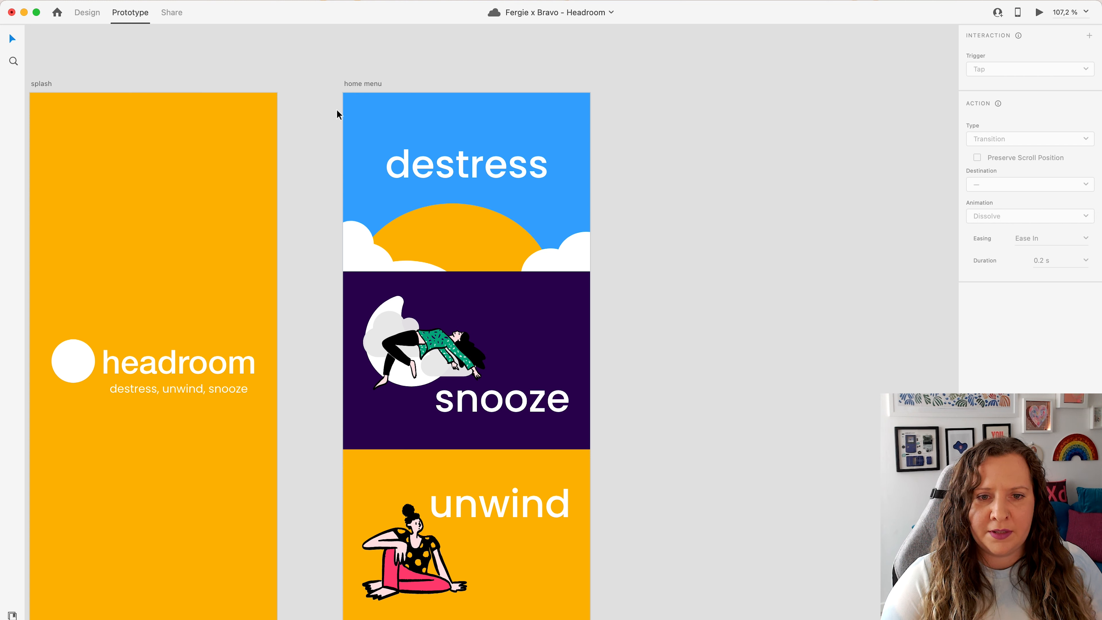
pyautogui.click(352, 85)
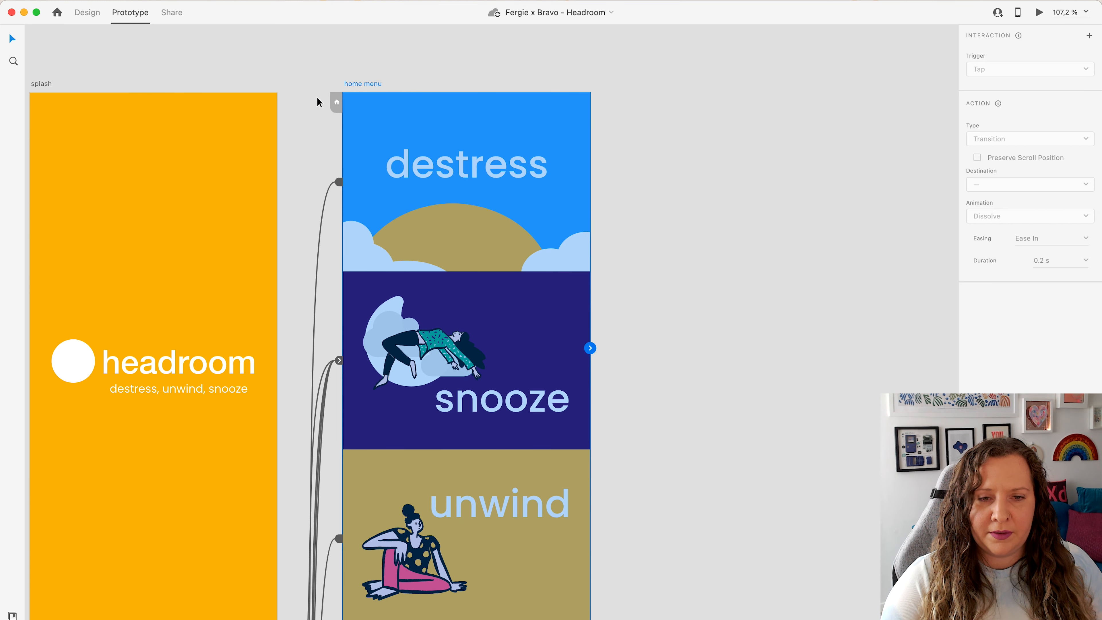
pyautogui.click(338, 103)
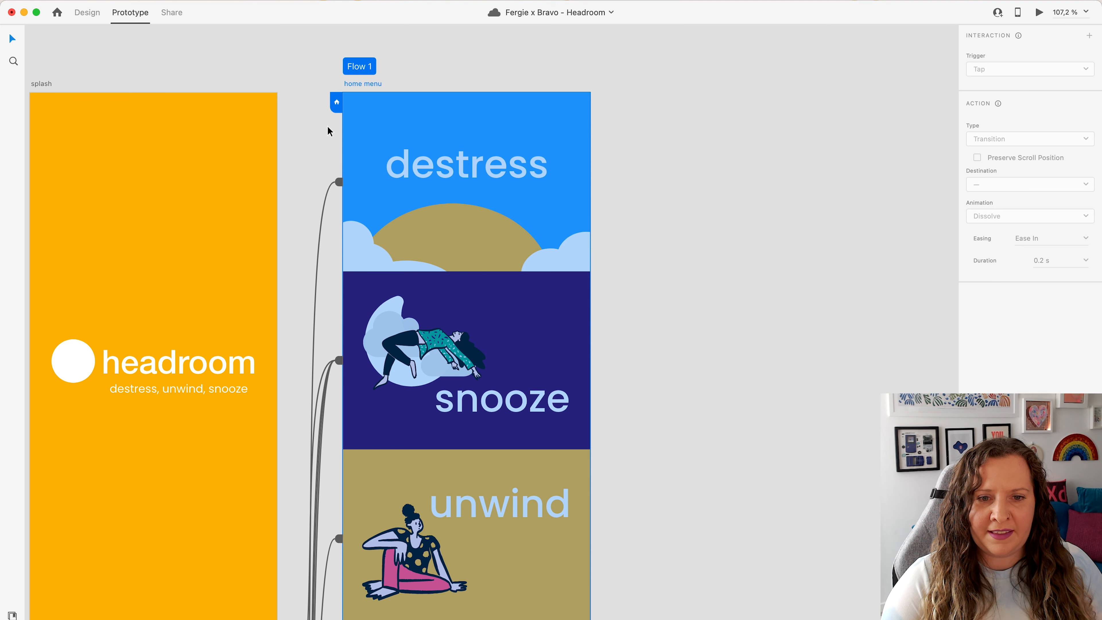
# Connect the home menu's destress section to the Anxiety breathwork artboard
pyautogui.scroll(-10, 391, 138)
pyautogui.click(429, 147)
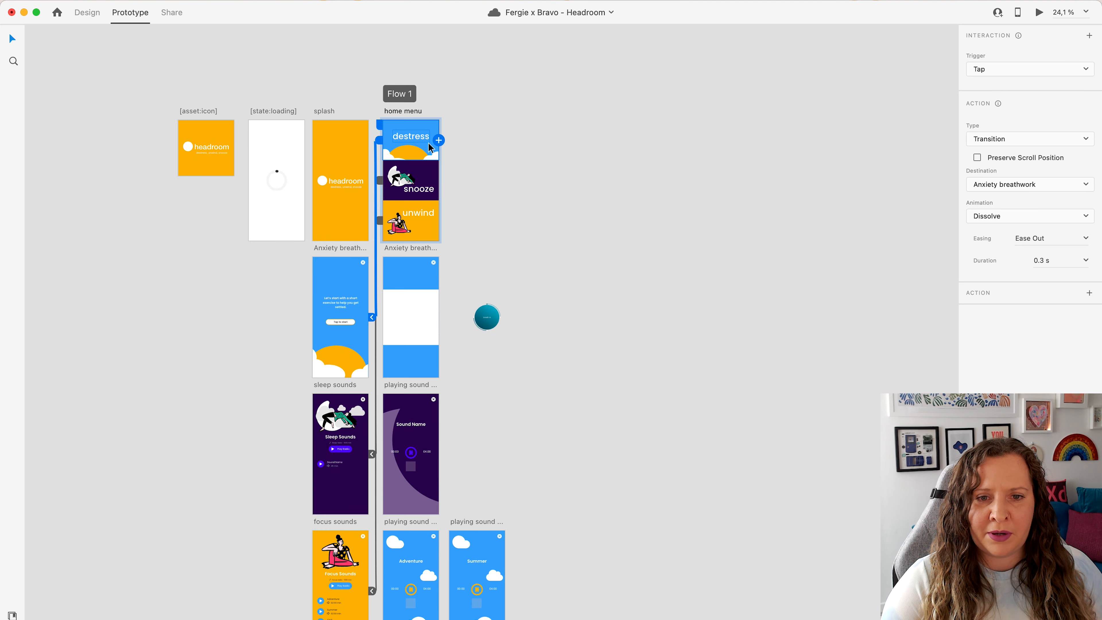
pyautogui.moveTo(439, 140); pyautogui.dragTo(349, 326)
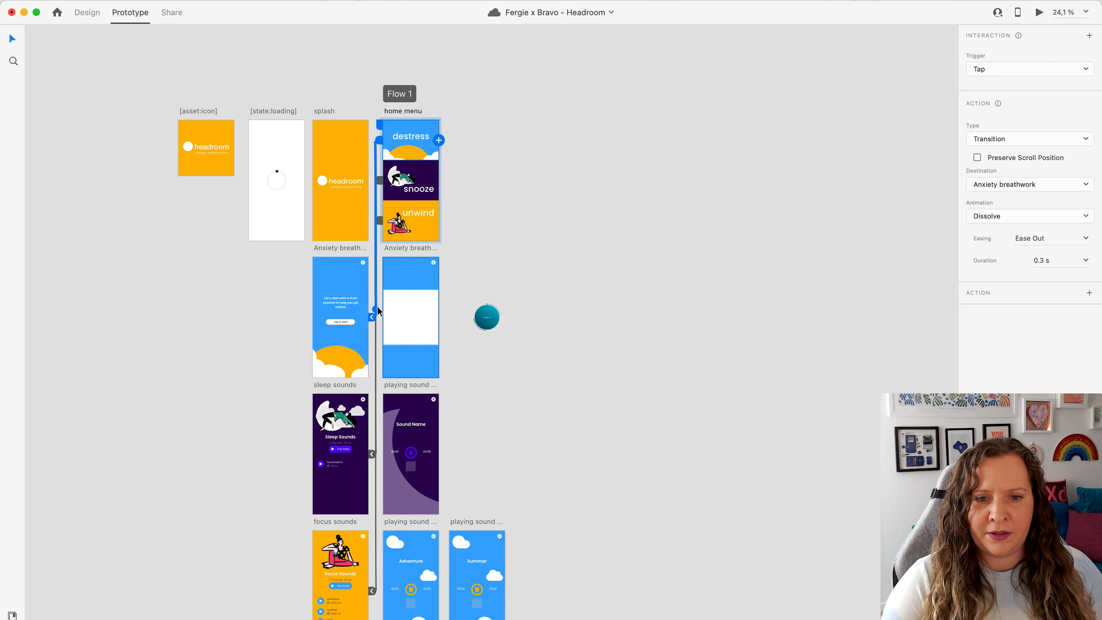
# Inspect the prototype links of the Tap to start button on Anxiety breathwork and the close button on Anxiety breathwork – 1
pyautogui.press('alt')
pyautogui.scroll(5, 340, 332)
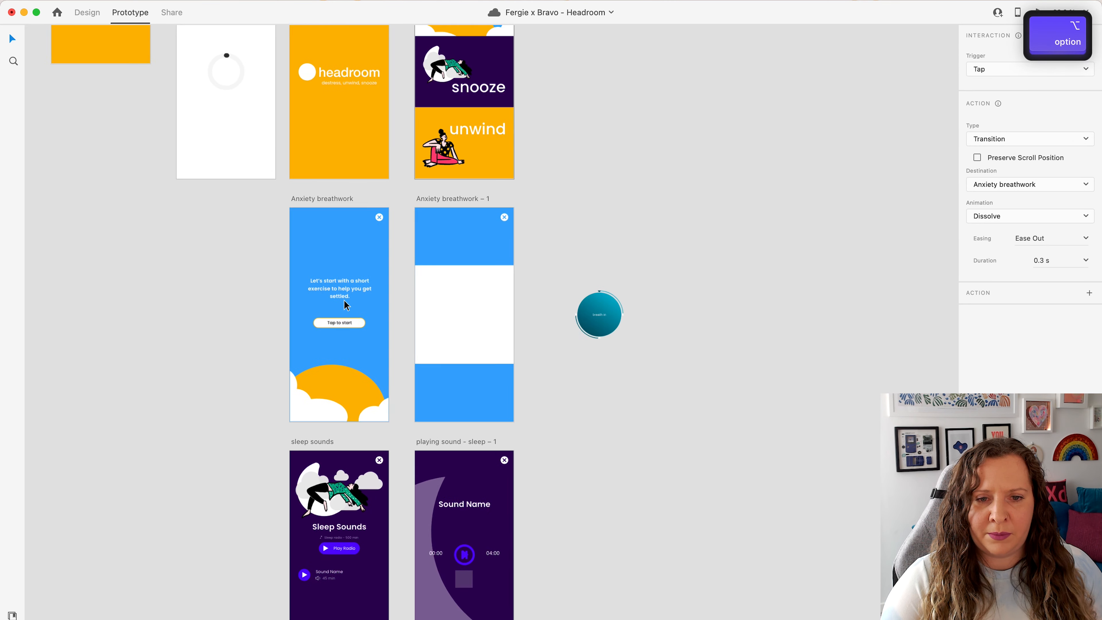
pyautogui.click(343, 300)
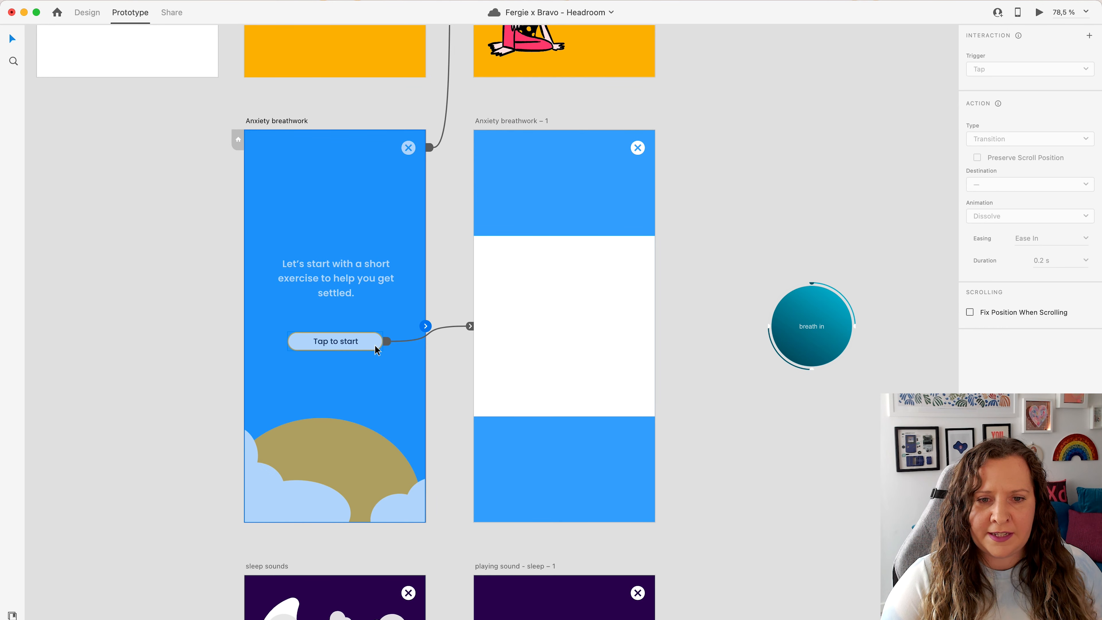
pyautogui.click(387, 343)
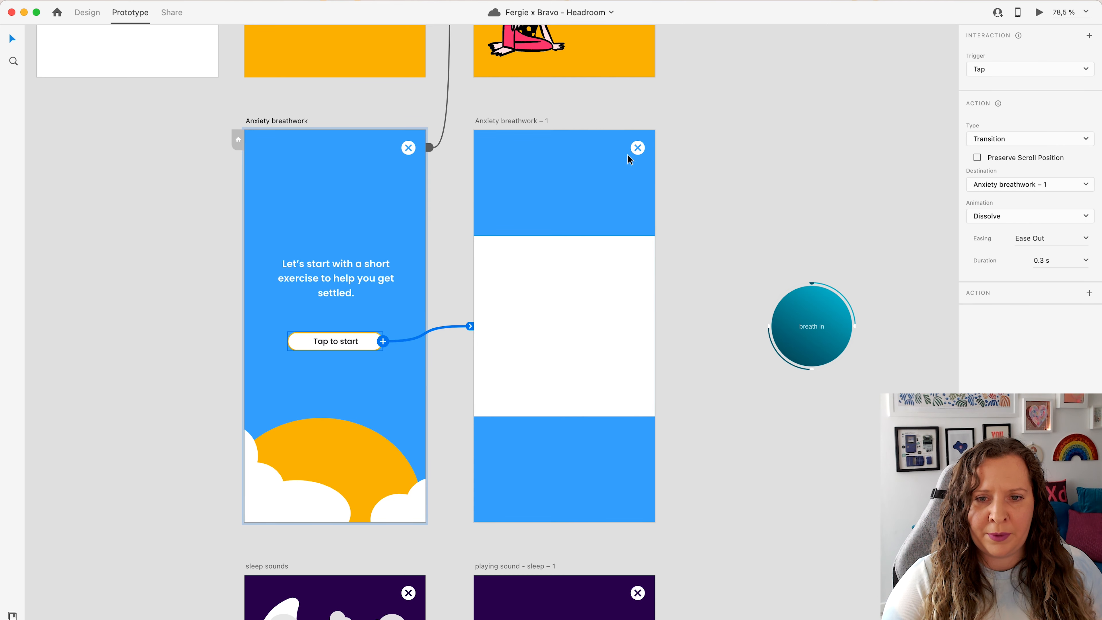
pyautogui.click(636, 148)
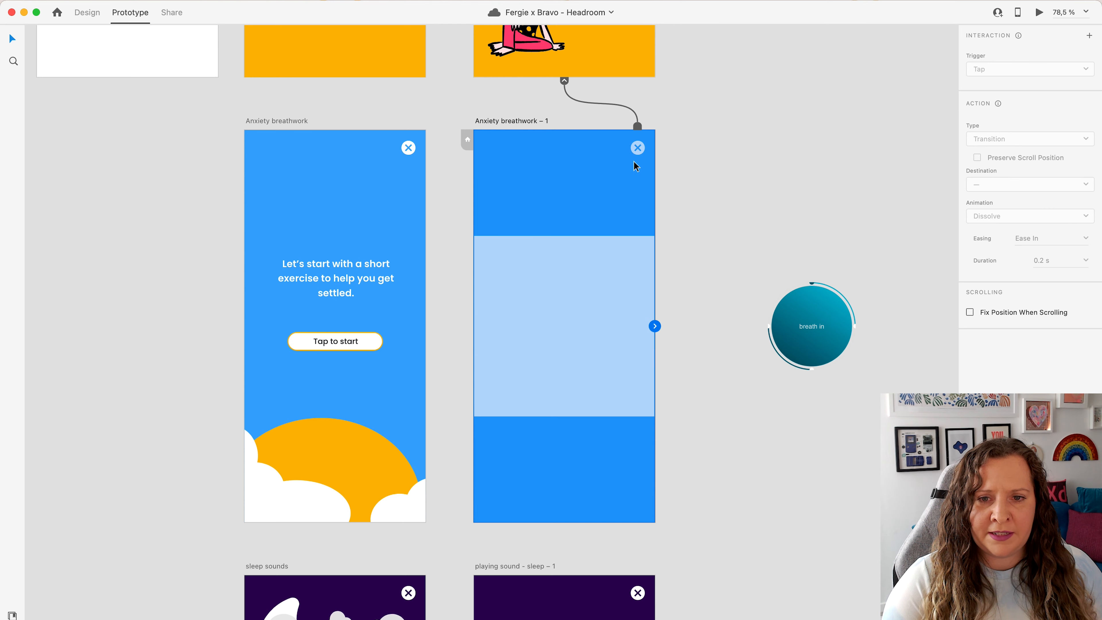
pyautogui.scroll(1, 633, 161)
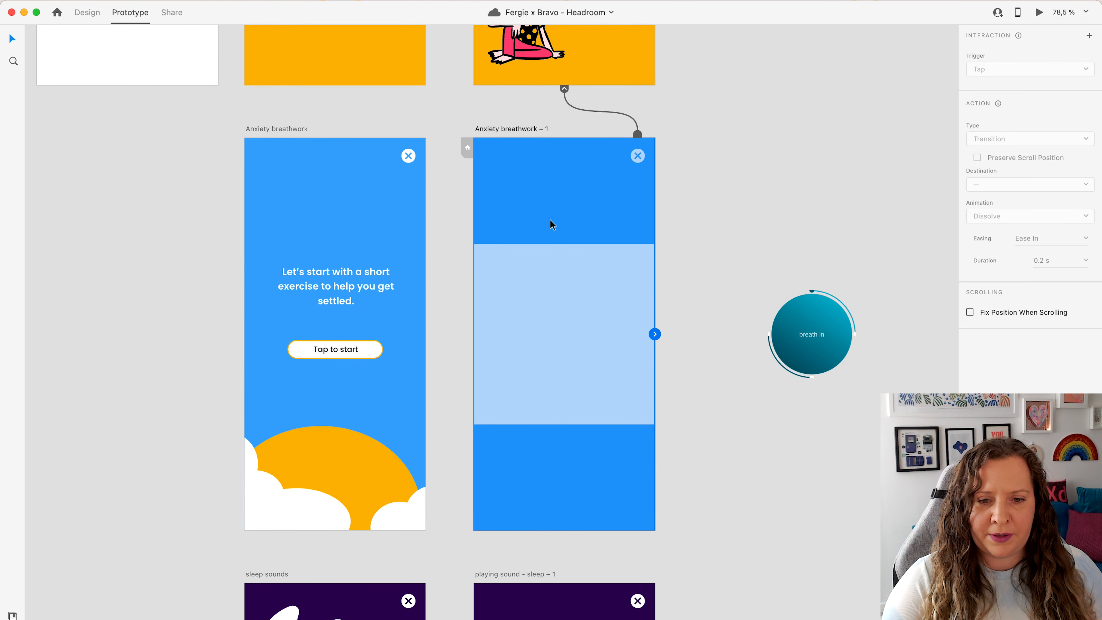
# Inspect the prototype links of the sleep sounds and playing sound – sleep – 1 artboards
pyautogui.scroll(-5, 550, 219)
pyautogui.scroll(-4, 550, 220)
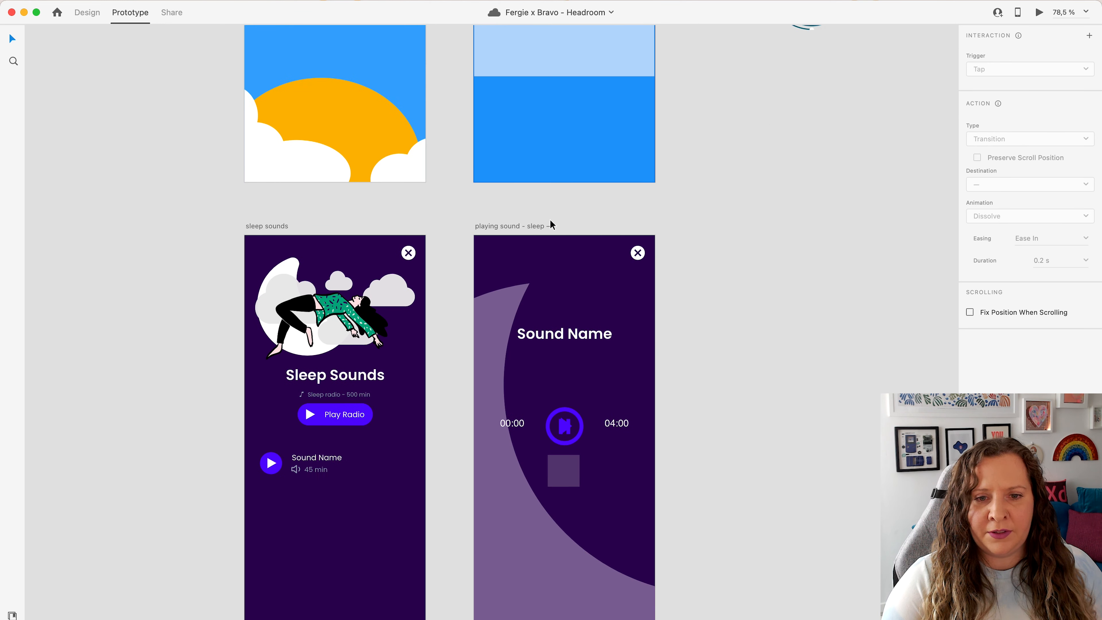
pyautogui.click(272, 211)
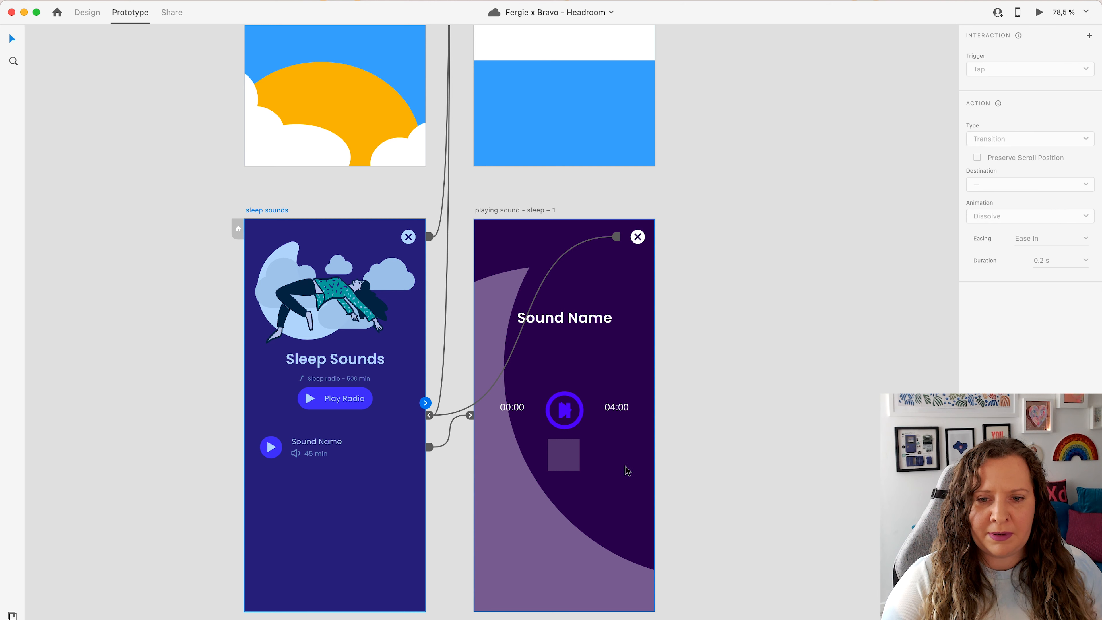
pyautogui.click(637, 237)
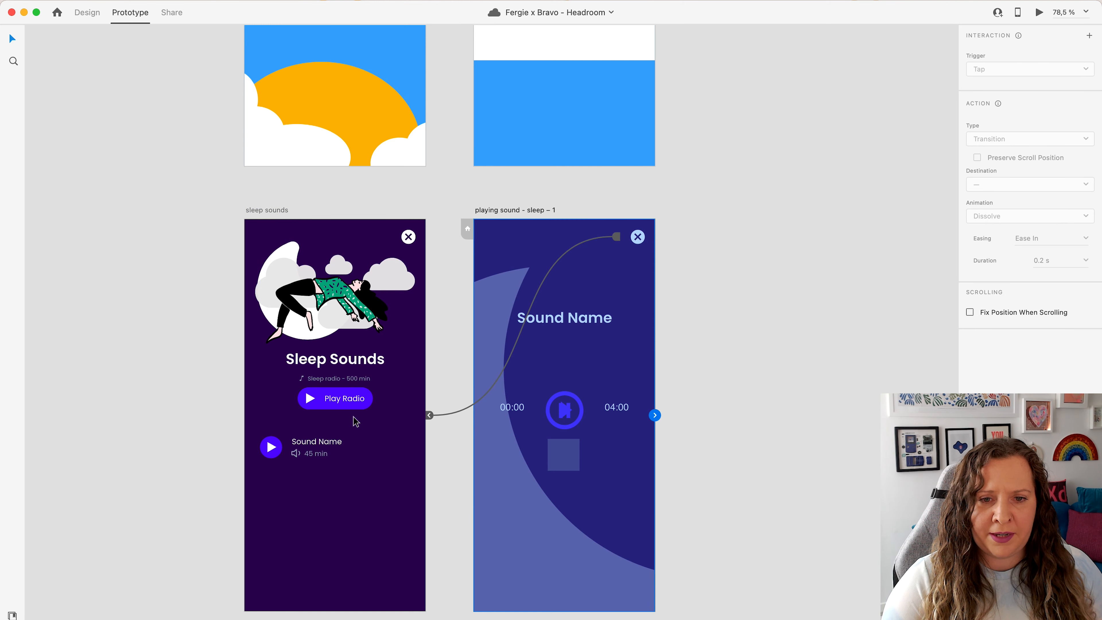
# Inspect the prototype links of the sleep sounds header and of the Adventure and Summer rows on the focus sounds artboard
pyautogui.click(407, 236)
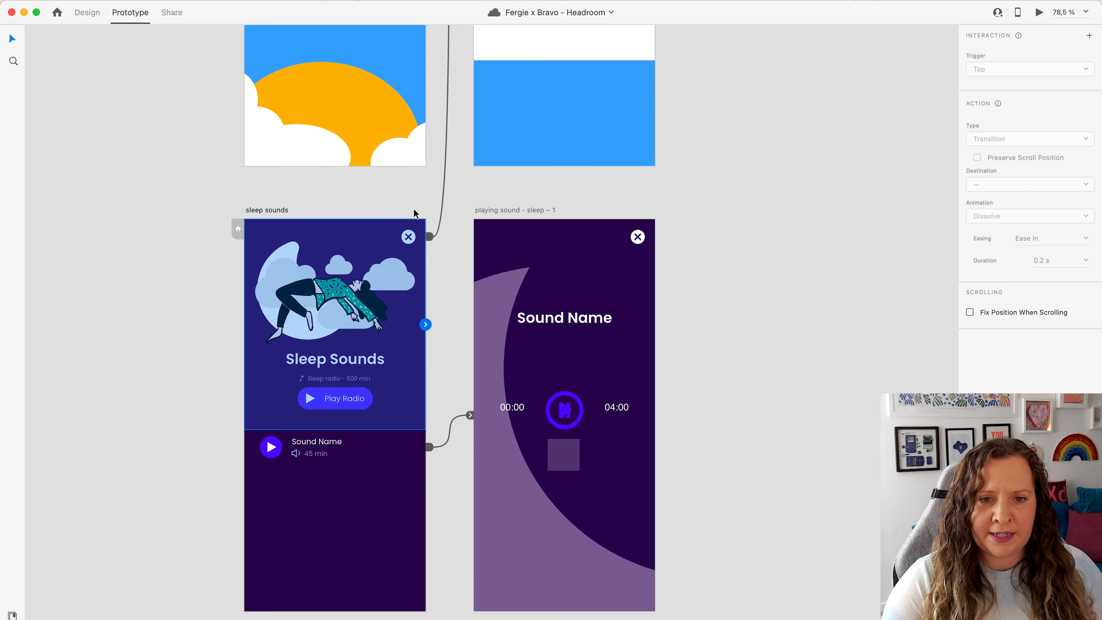
pyautogui.scroll(-10, 408, 388)
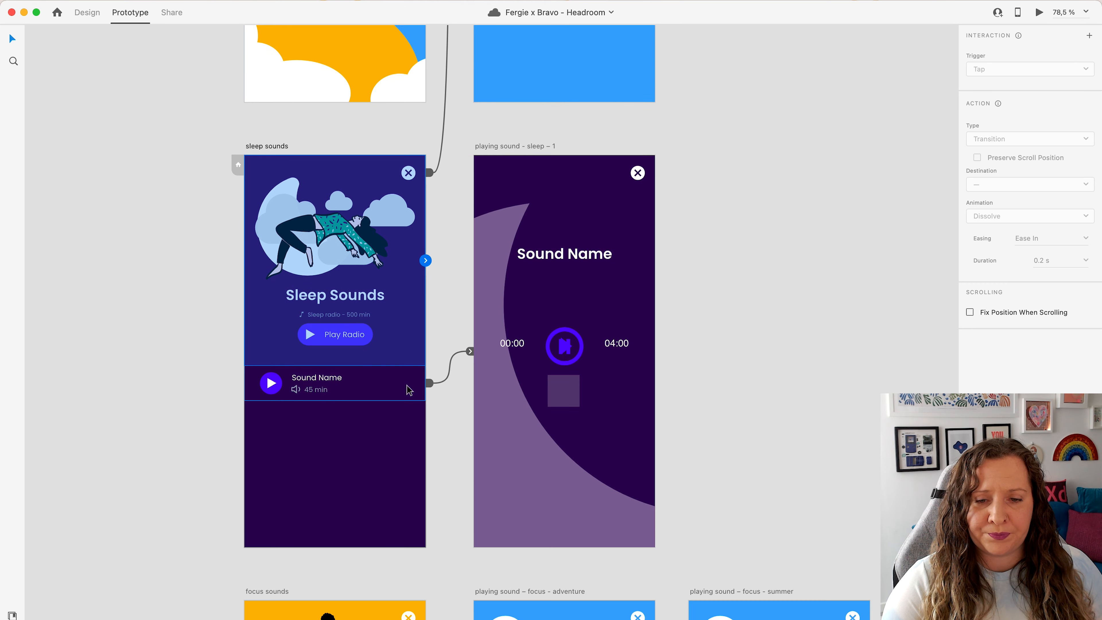
pyautogui.scroll(-2, 408, 389)
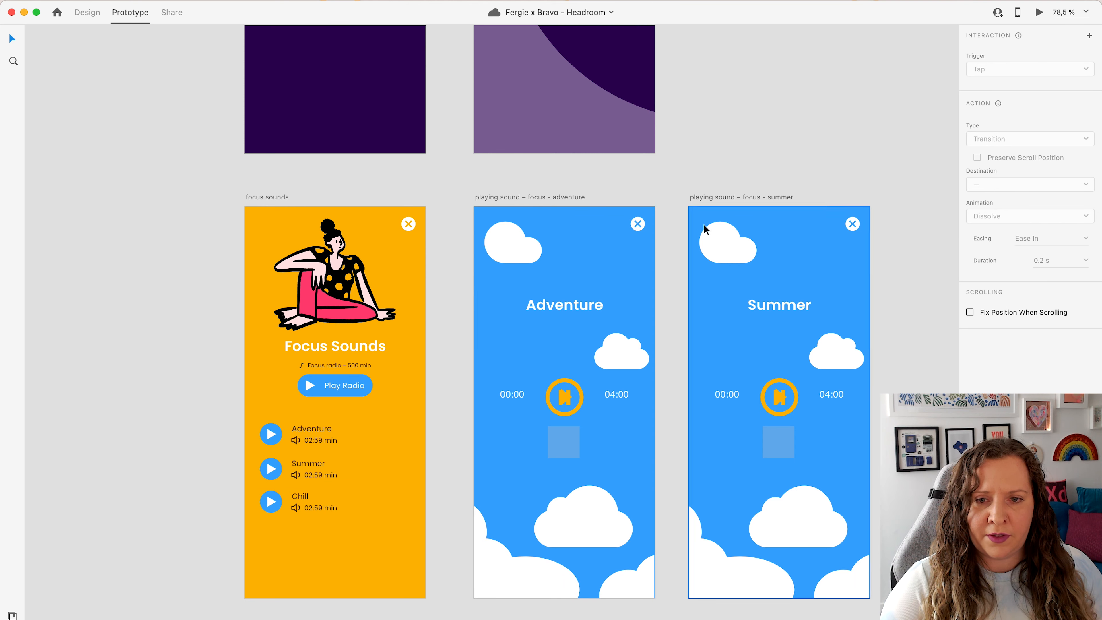
pyautogui.click(273, 197)
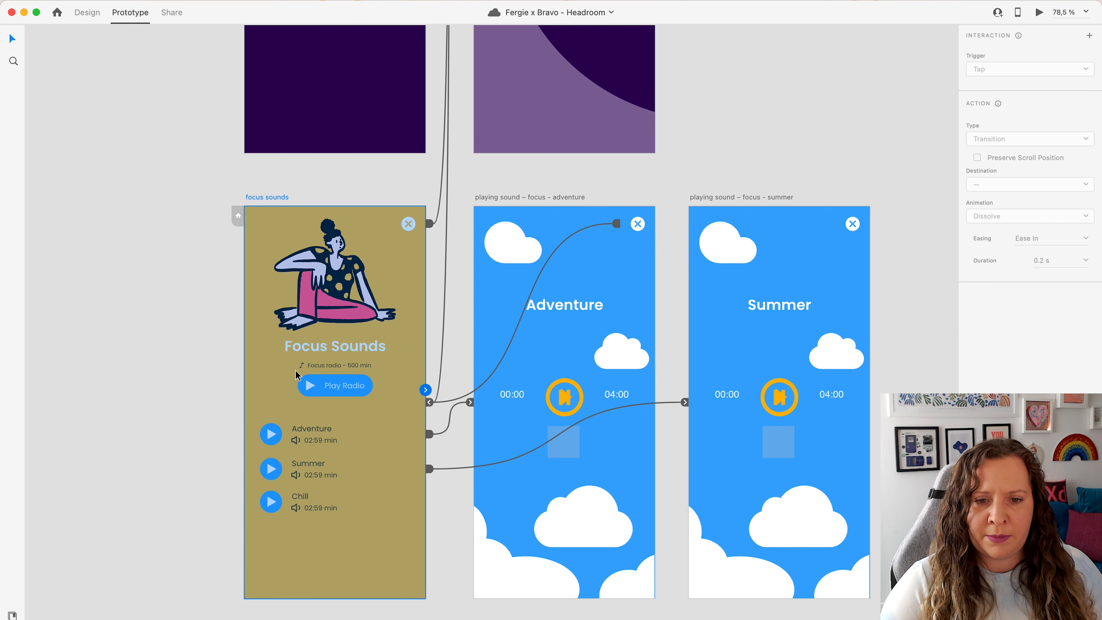
pyautogui.click(365, 442)
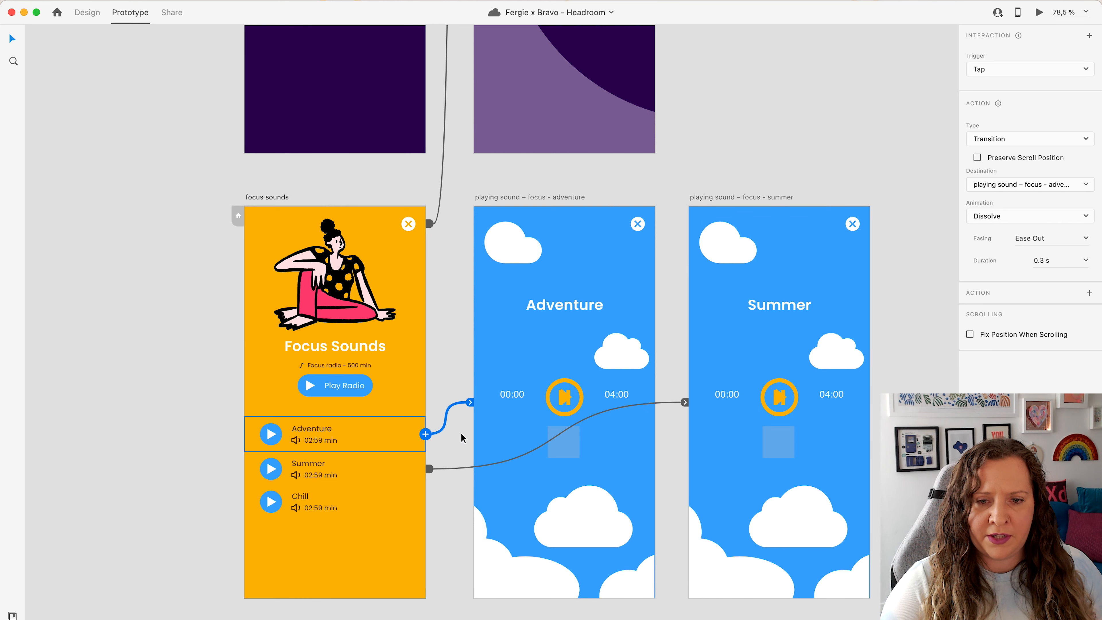
pyautogui.click(387, 477)
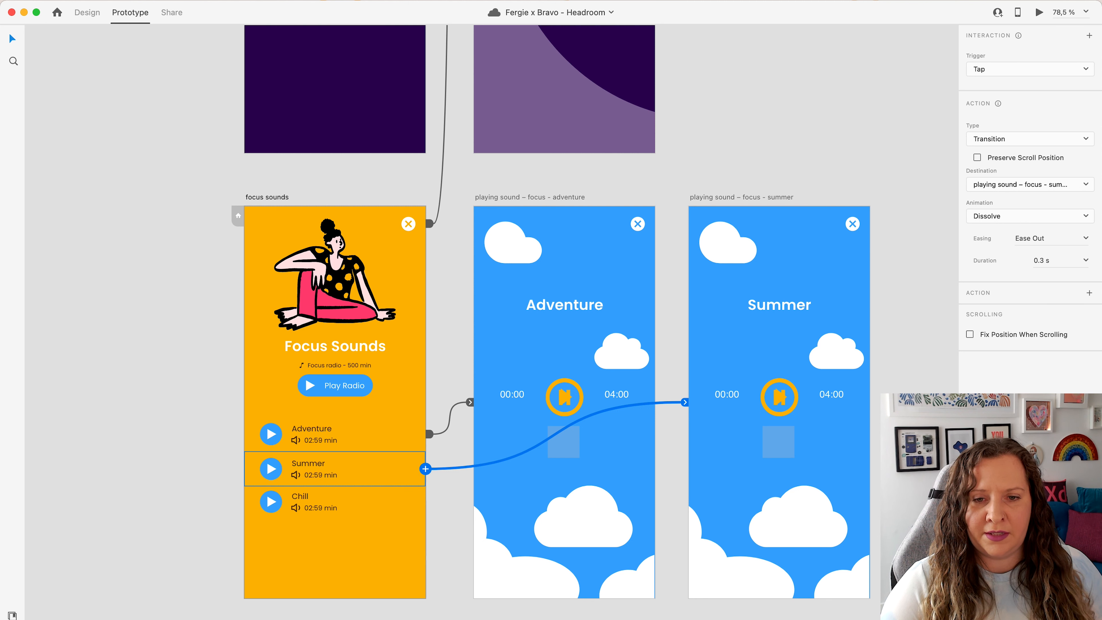
# Inspect the links of the Sound Name row on sleep sounds and of the Adventure and Summer focus player artboards
pyautogui.scroll(10, 449, 235)
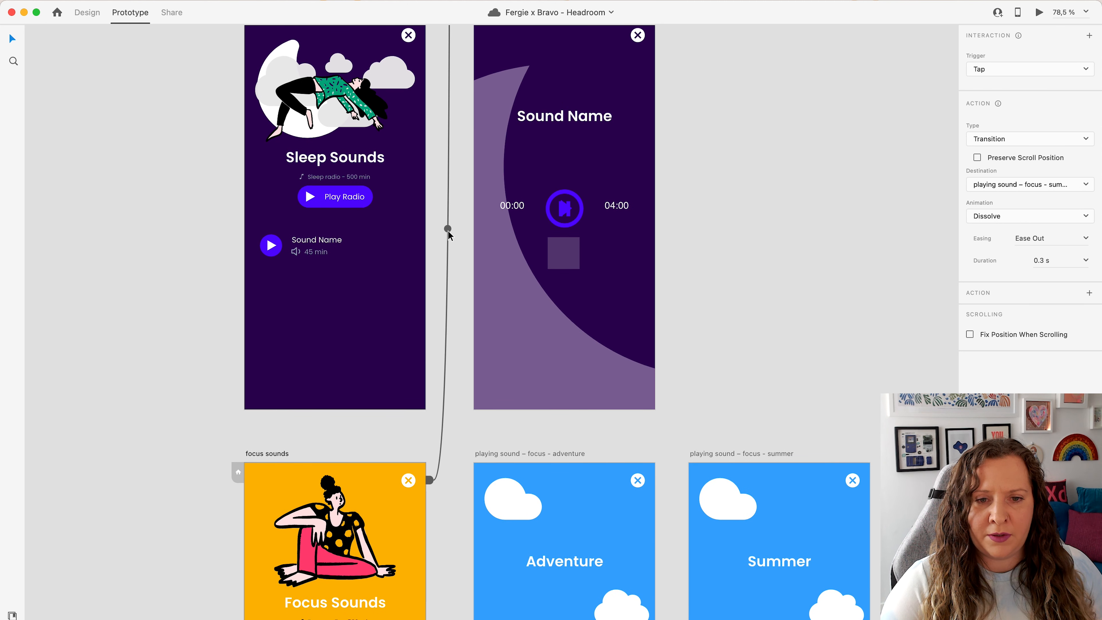
pyautogui.click(357, 260)
pyautogui.scroll(2, 357, 260)
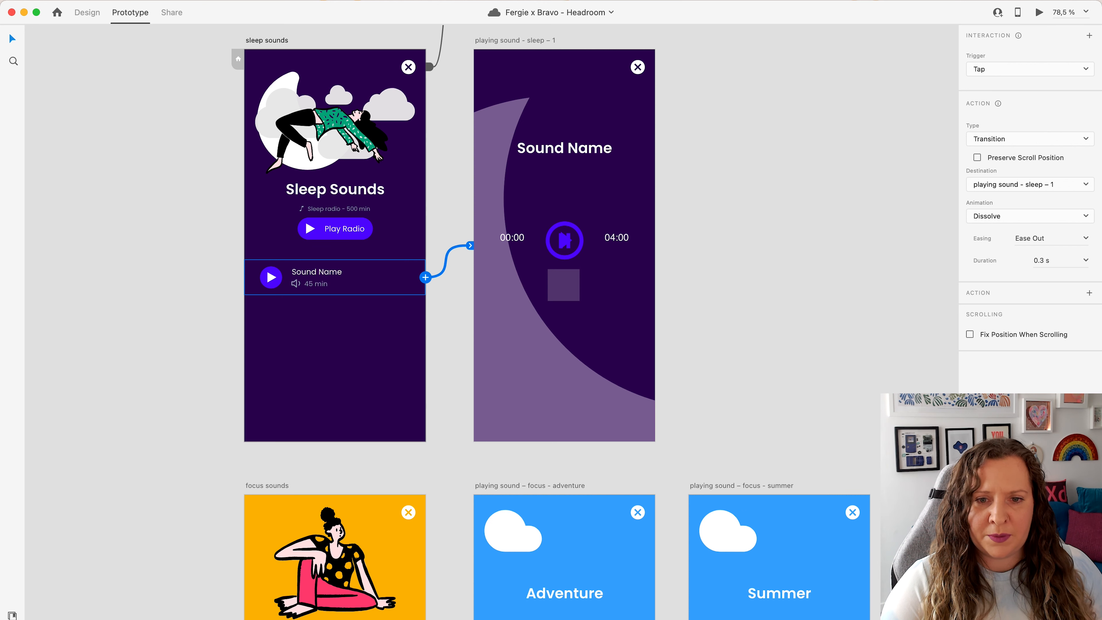
pyautogui.scroll(1, 551, 323)
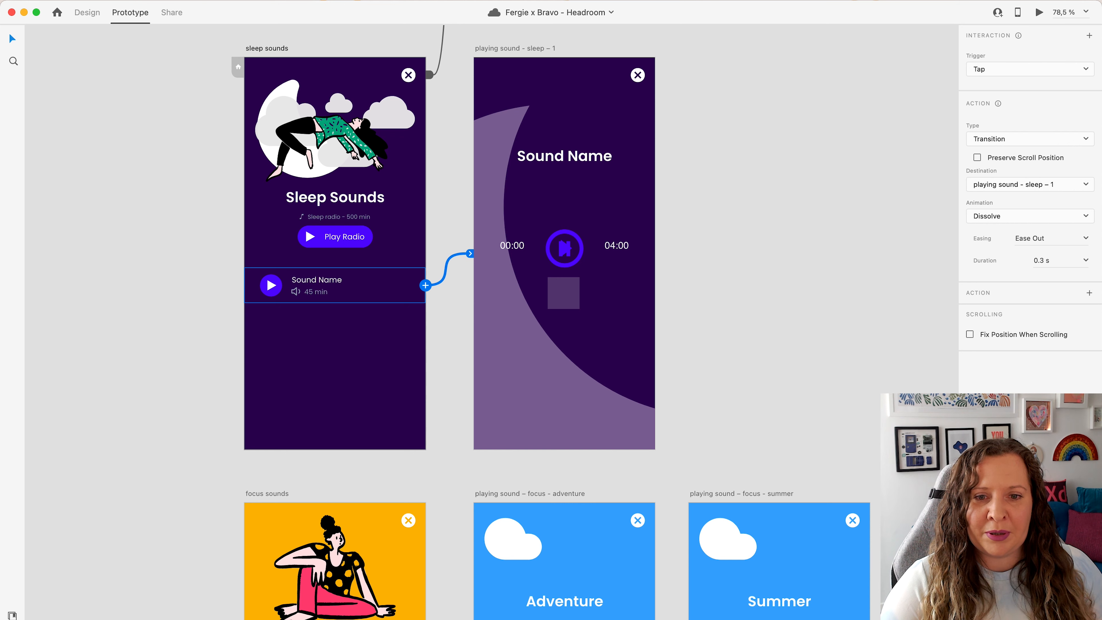
pyautogui.scroll(-10, 780, 322)
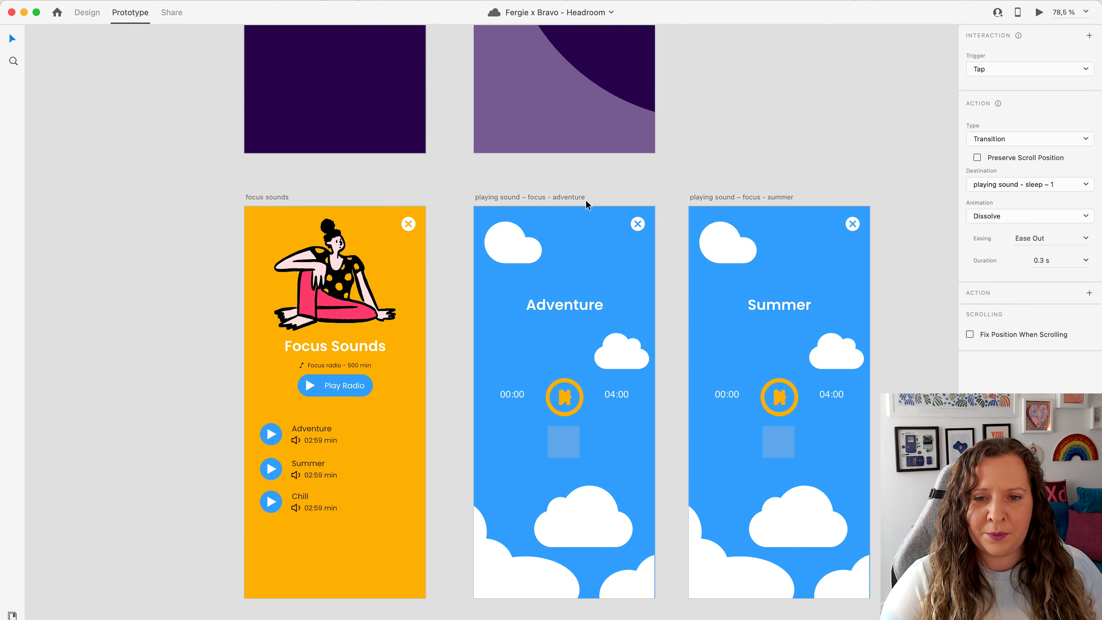
pyautogui.click(577, 197)
pyautogui.click(746, 198)
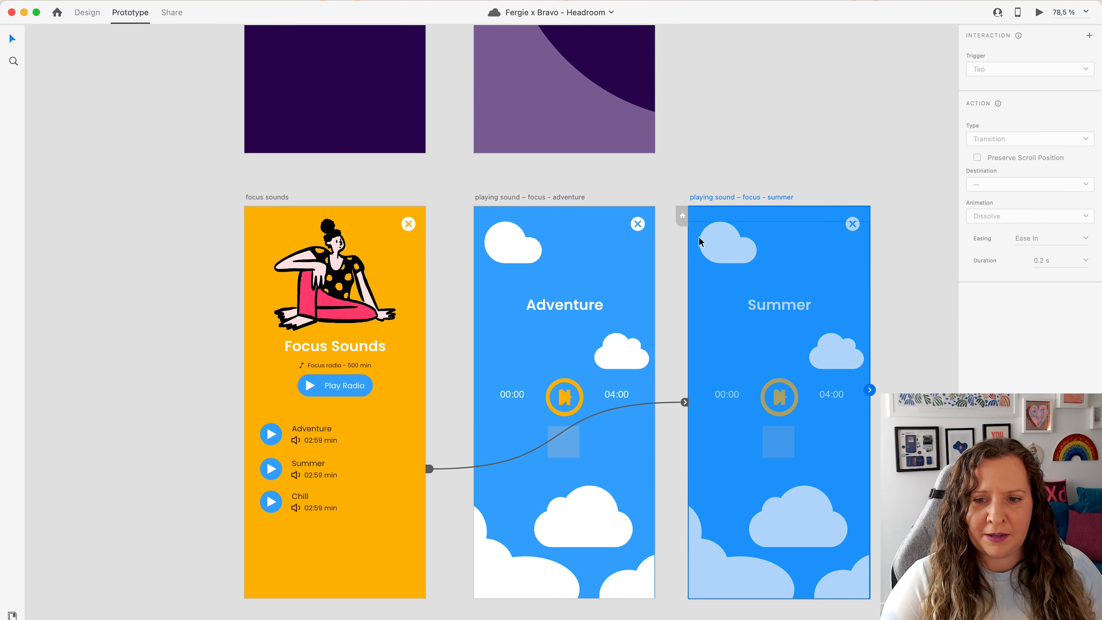
# Select everything on the canvas to view the prototype links across all artboards, and clear the selection
pyautogui.keyDown('alt'); pyautogui.scroll(-10, 663, 274); pyautogui.keyUp('alt')
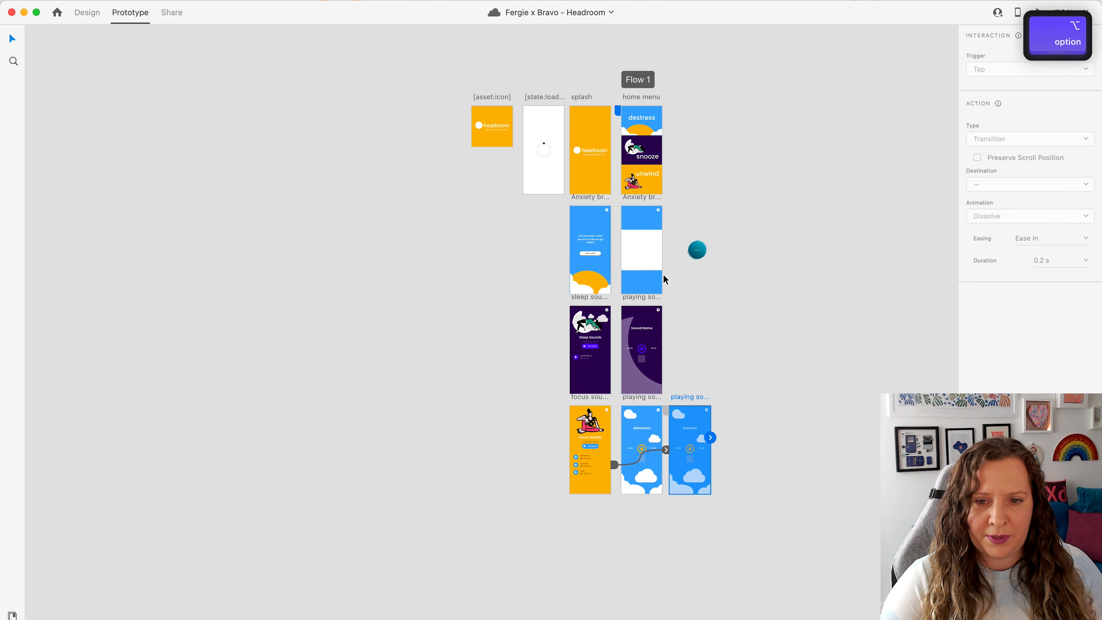
pyautogui.press('super+a')
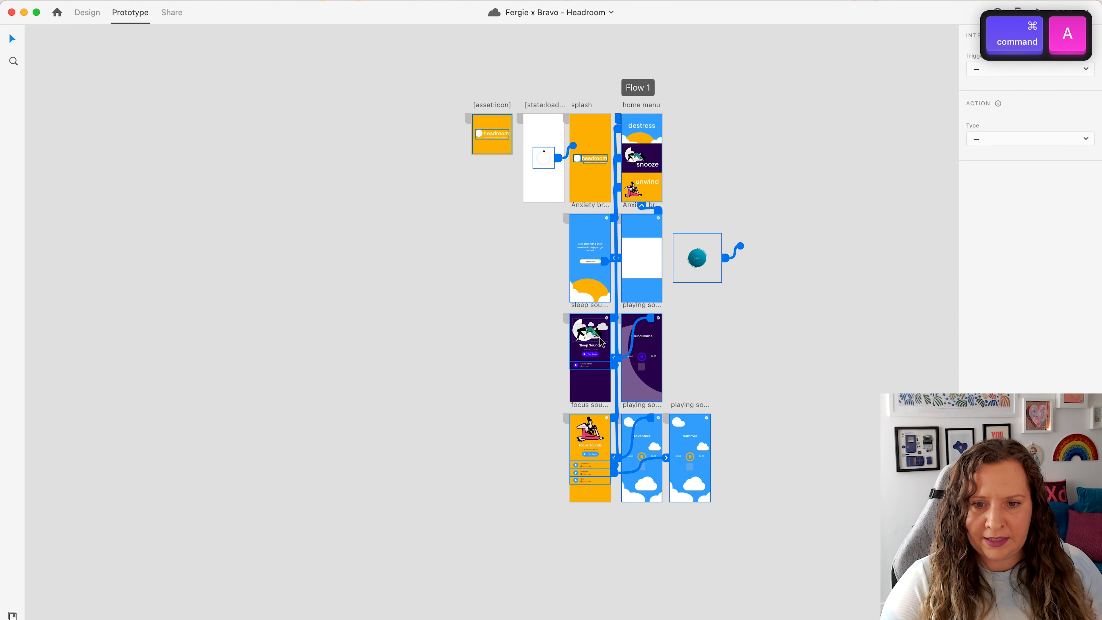
pyautogui.click(776, 429)
pyautogui.scroll(1, 776, 429)
pyautogui.scroll(3, 776, 430)
pyautogui.press('super+a')
pyautogui.click(325, 318)
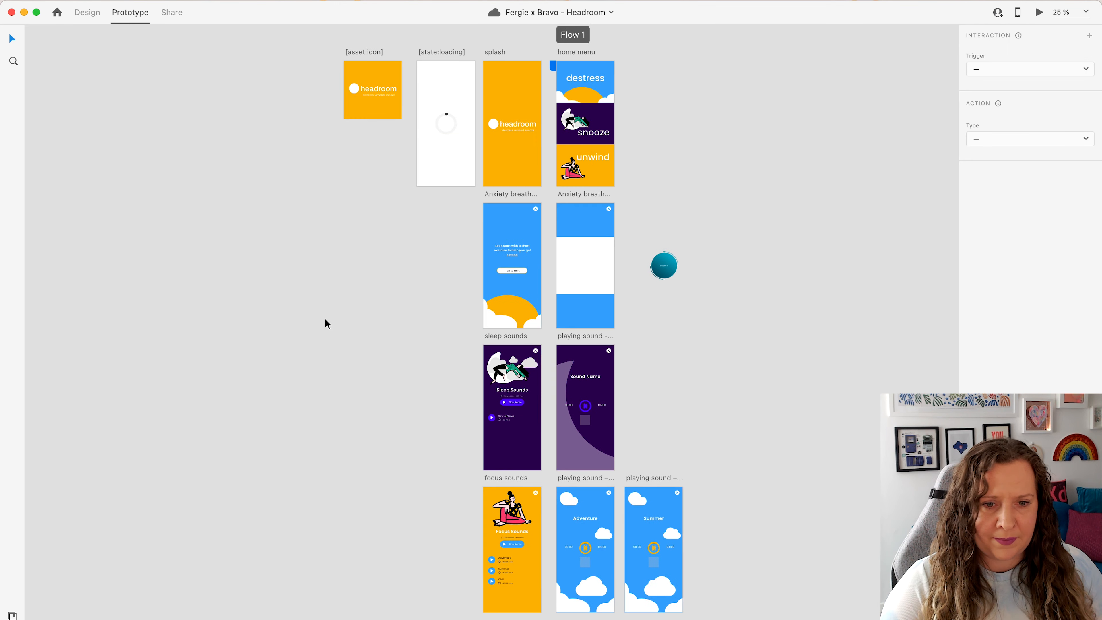
# Search the XD plugin marketplace for "bravo studio" and close the marketplace window
pyautogui.press('super+shift+p')
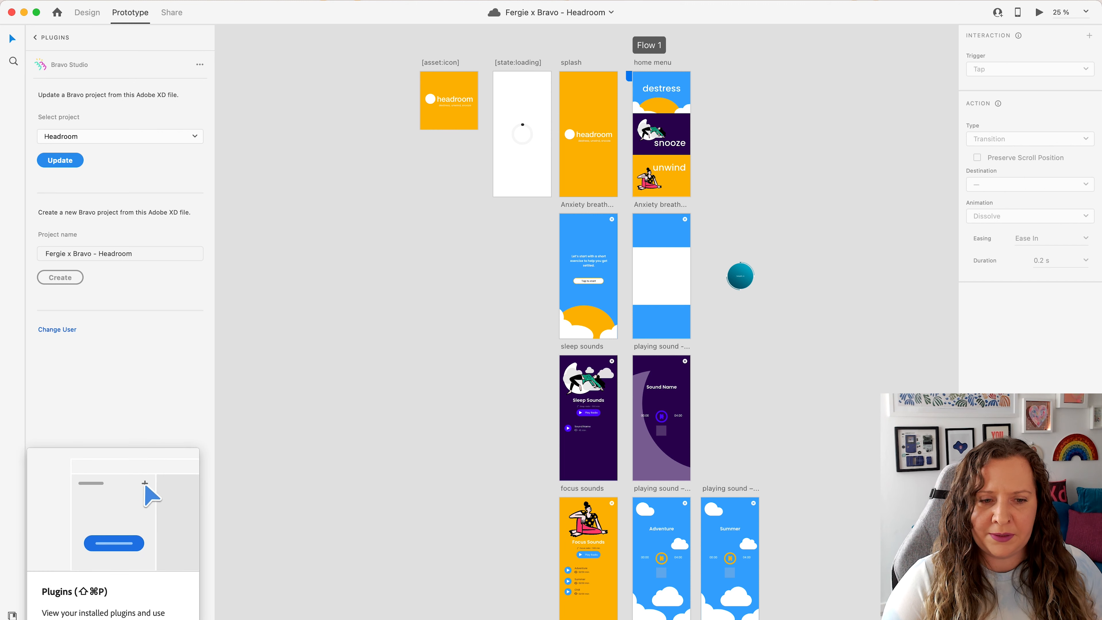
pyautogui.click(36, 38)
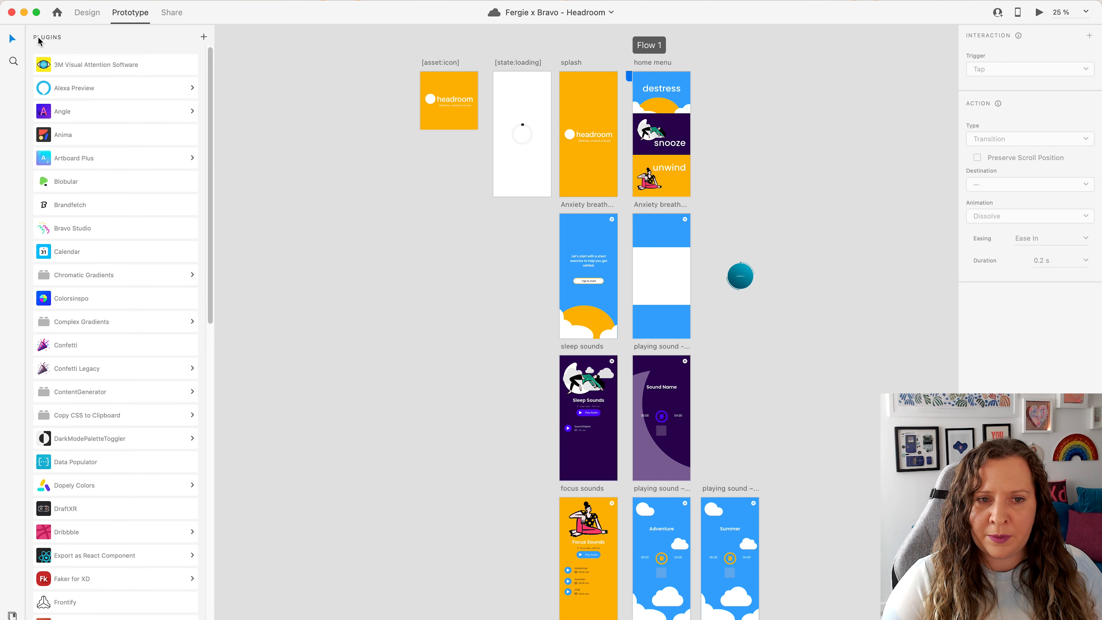
pyautogui.click(204, 37)
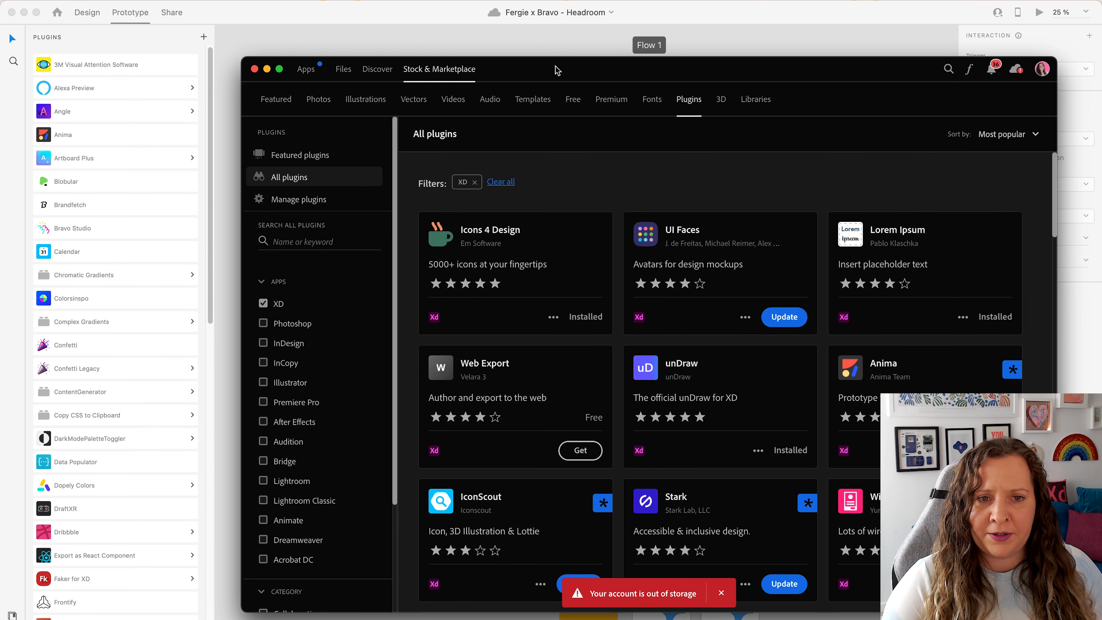
pyautogui.click(330, 243)
pyautogui.write('bravo')
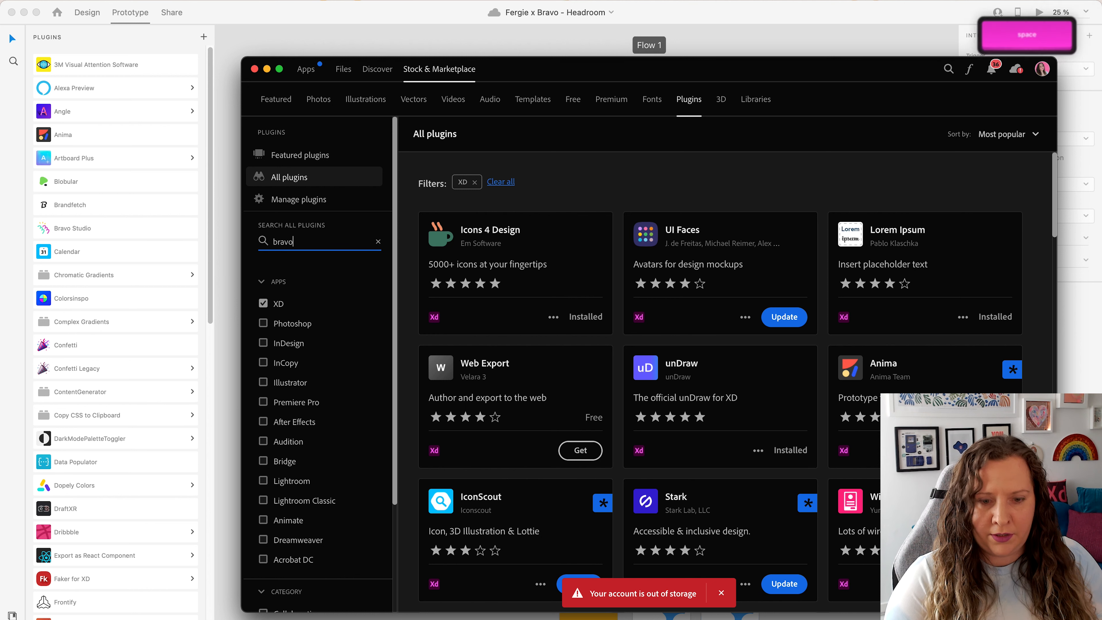
pyautogui.write(' studio')
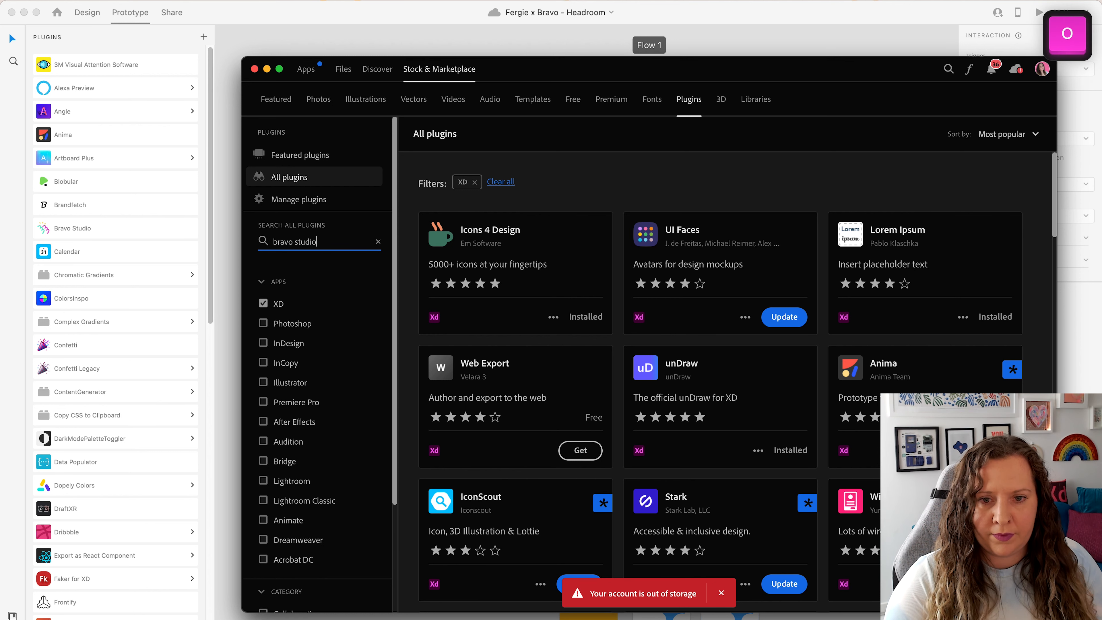
pyautogui.press('Return')
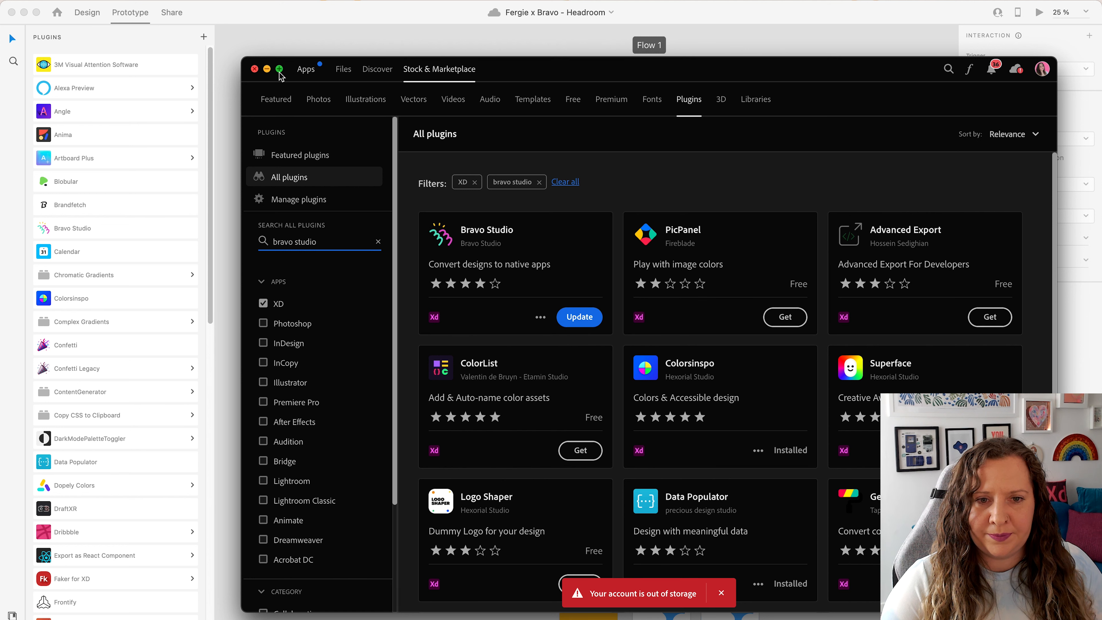
pyautogui.click(255, 70)
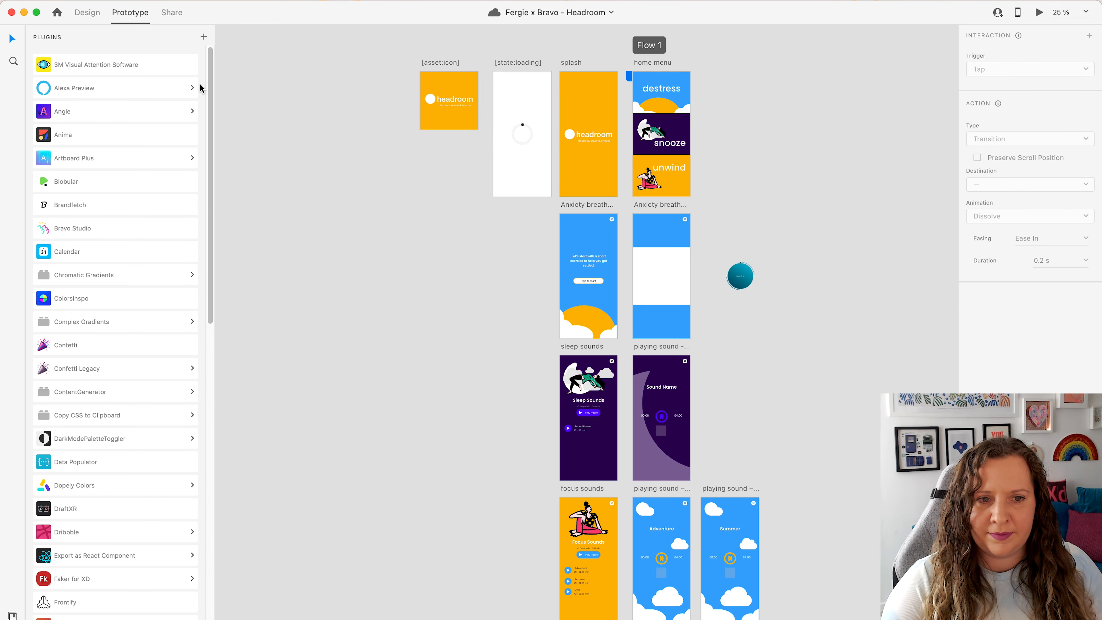
# Update the existing Headroom project from this design with the Bravo Studio plugin
pyautogui.click(98, 230)
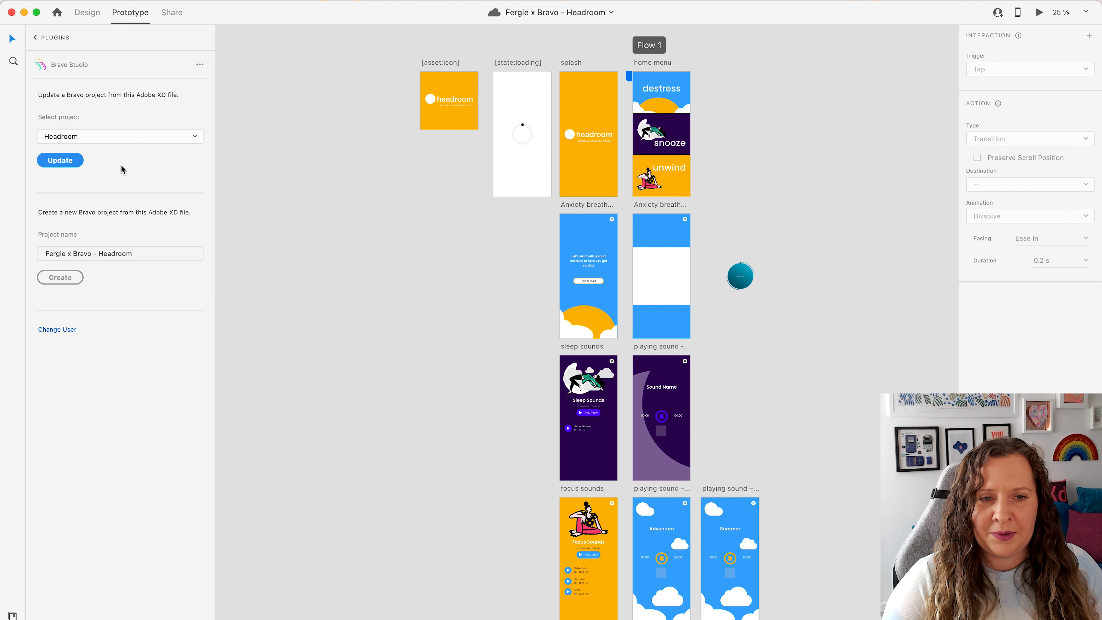
pyautogui.click(65, 161)
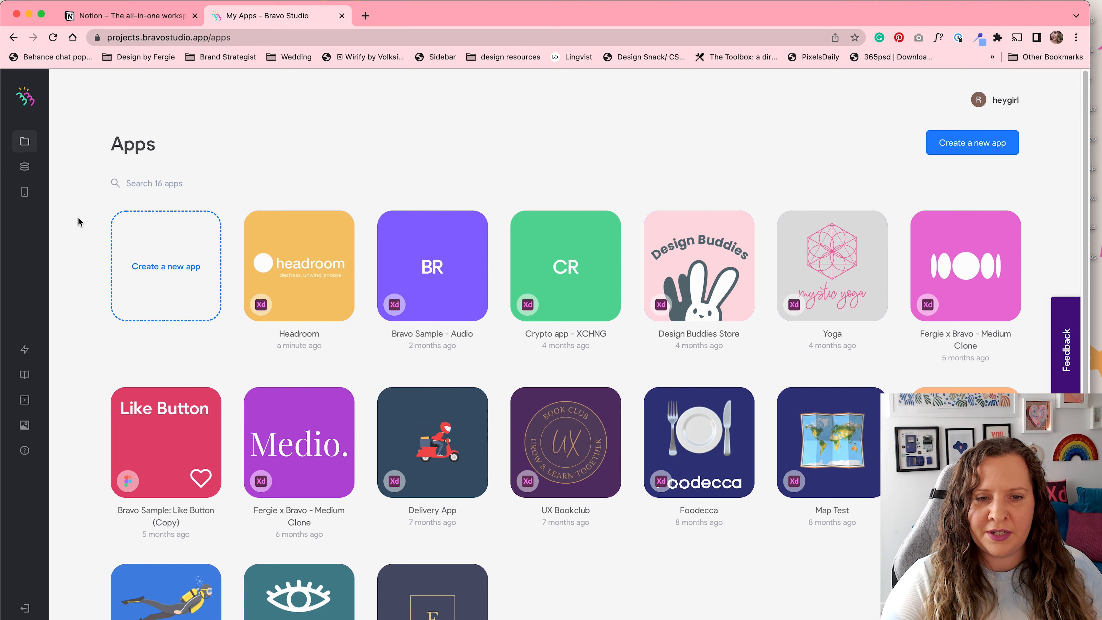
# Open the Headroom app in Bravo Studio in the browser and review its imported screens, including sleep sounds
pyautogui.click(290, 261)
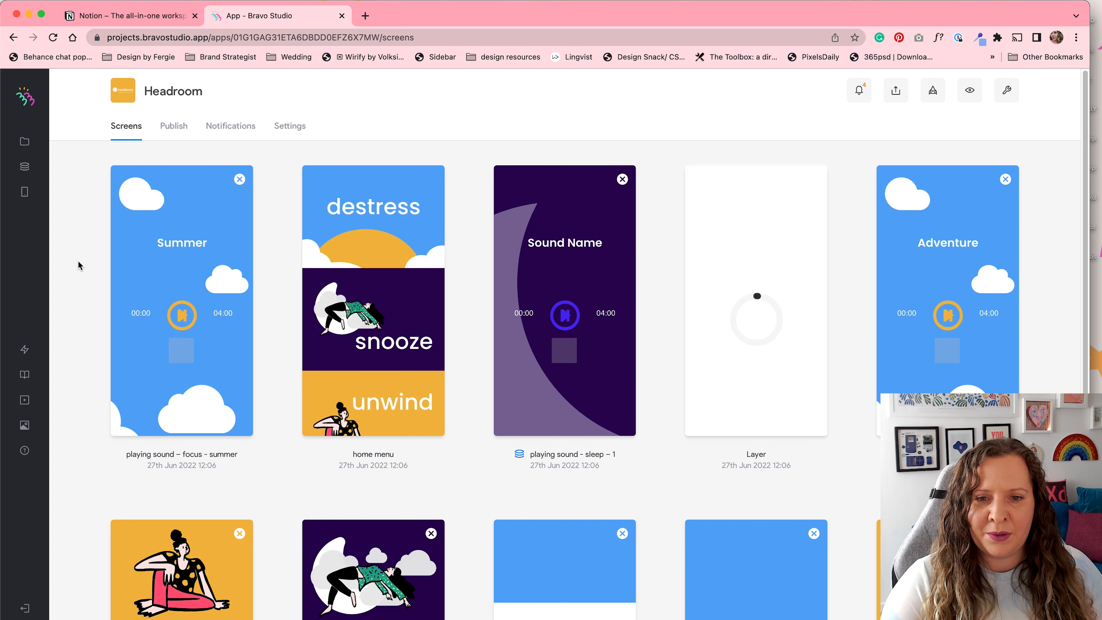
pyautogui.scroll(-5, 78, 265)
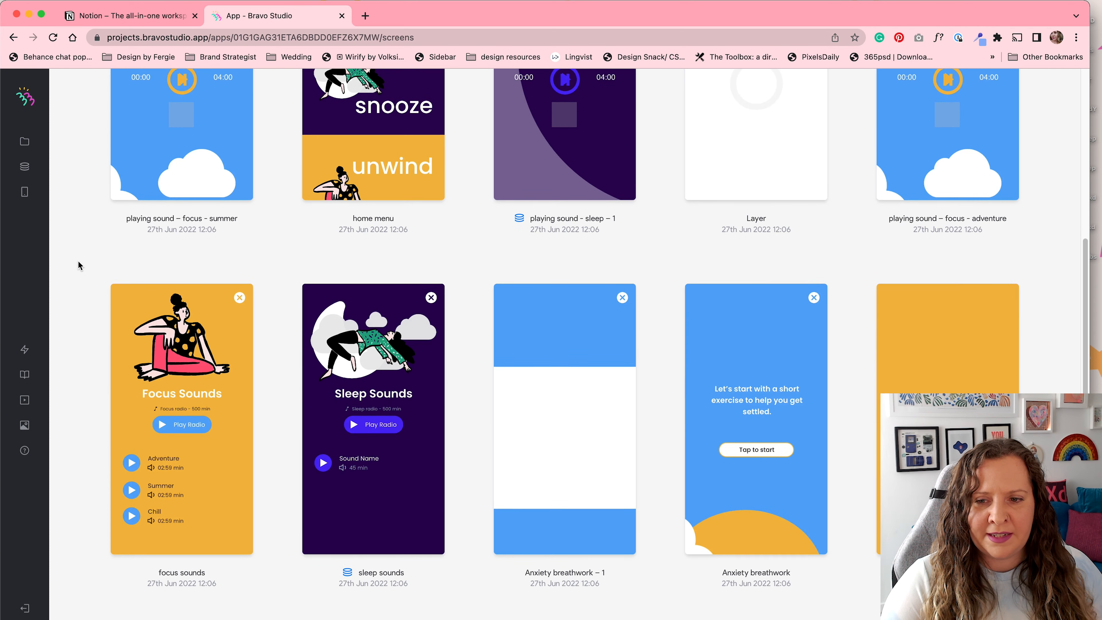
pyautogui.click(373, 417)
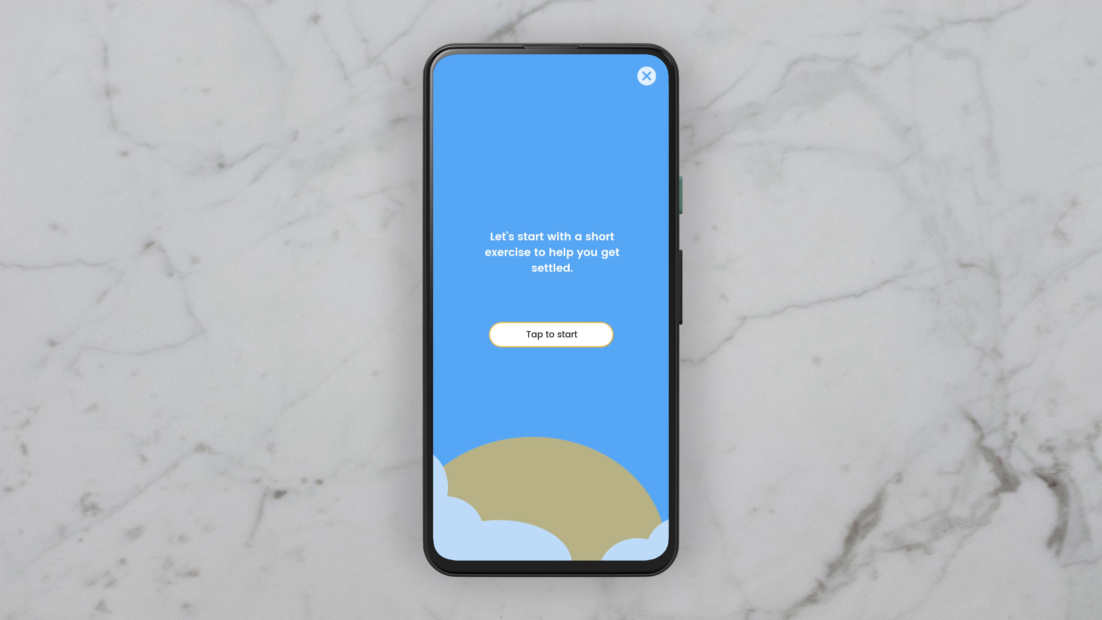
# Test the destress exercise and the snooze section in the phone preview, playing the Magical sound and returning to the home menu
pyautogui.click(546, 338)
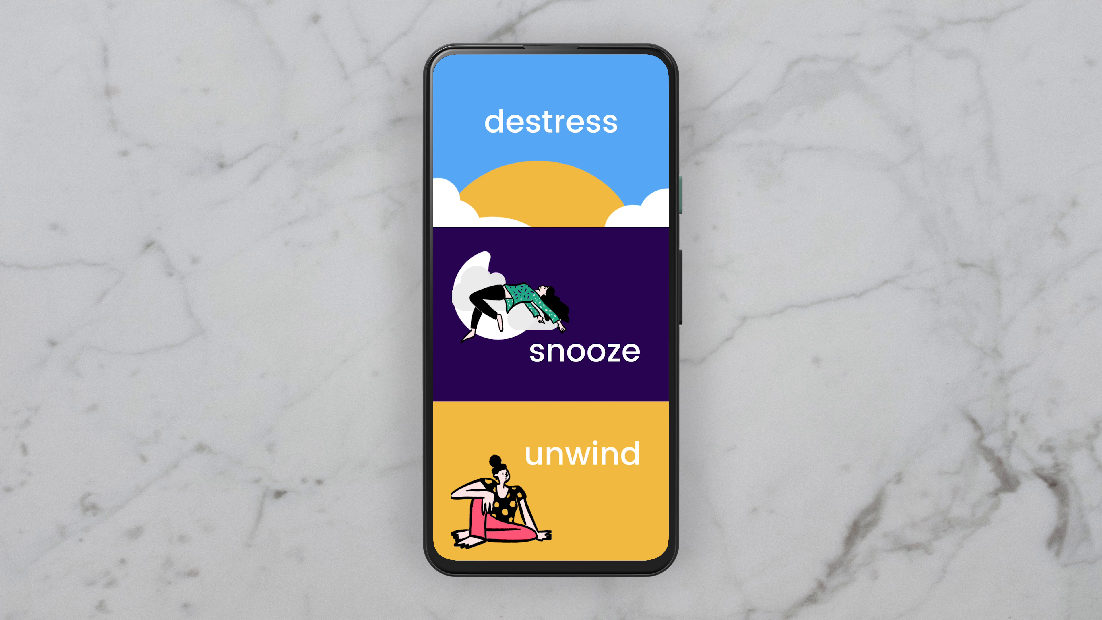
pyautogui.click(628, 303)
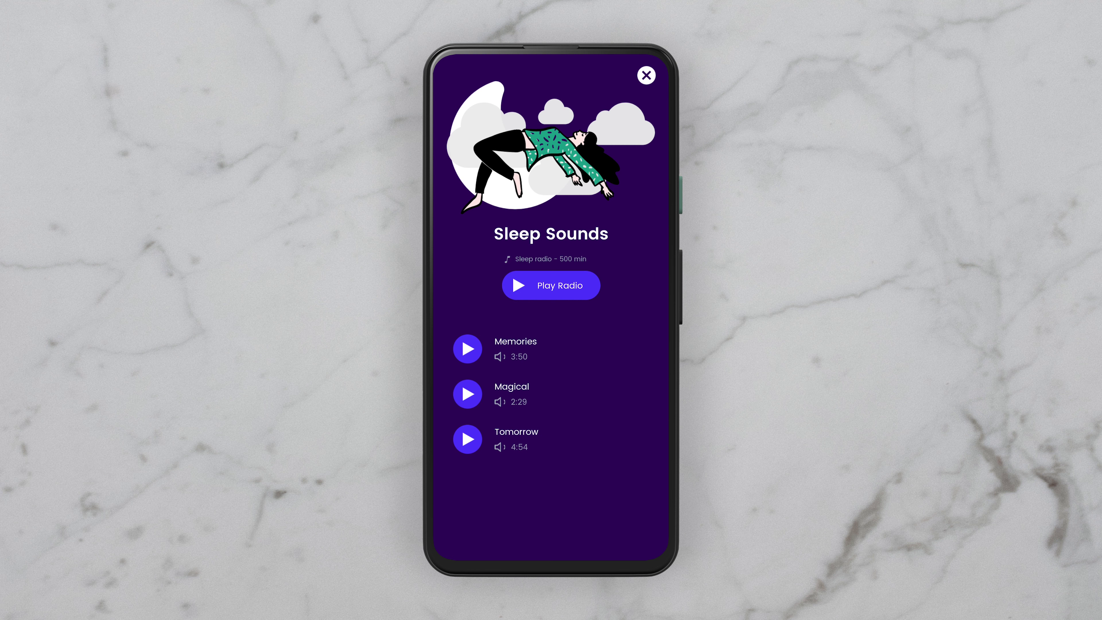
pyautogui.click(552, 397)
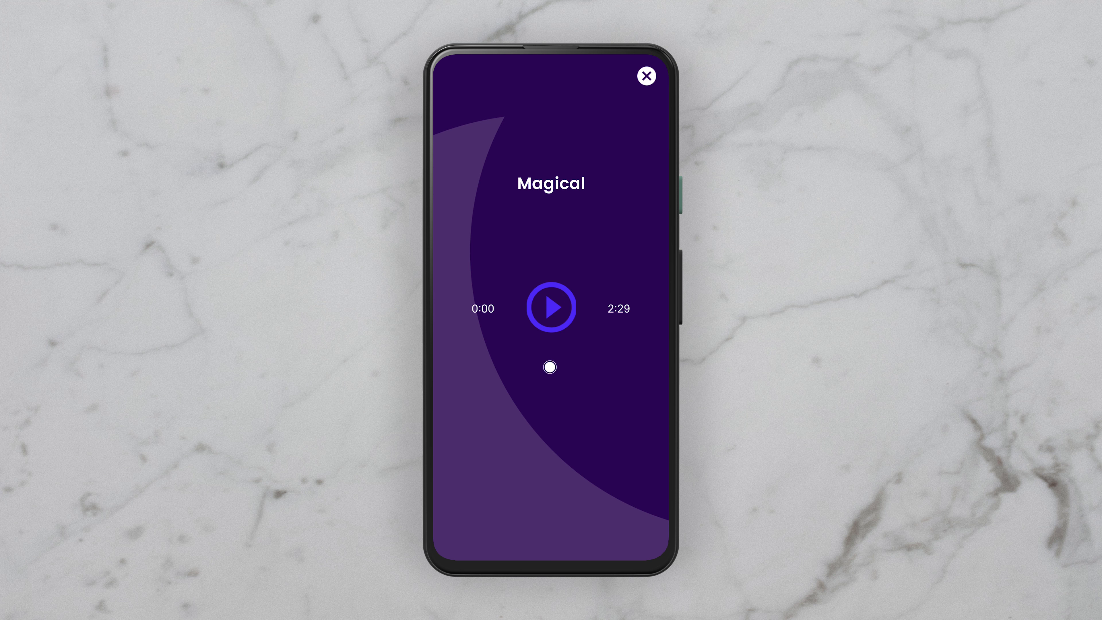
pyautogui.click(550, 307)
pyautogui.click(557, 306)
pyautogui.click(646, 76)
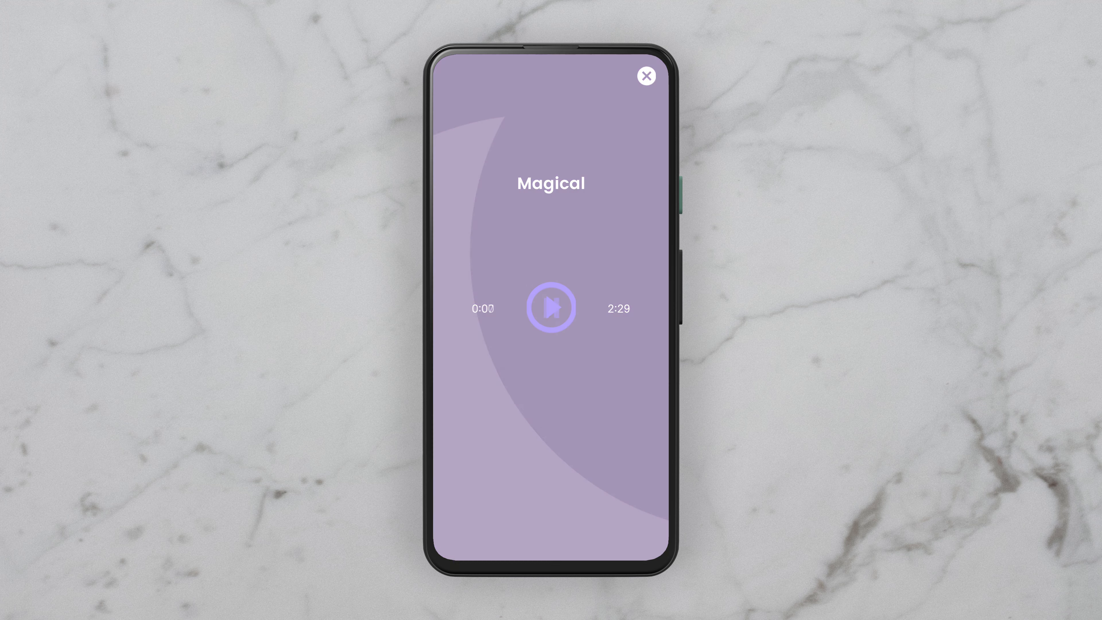
pyautogui.click(647, 76)
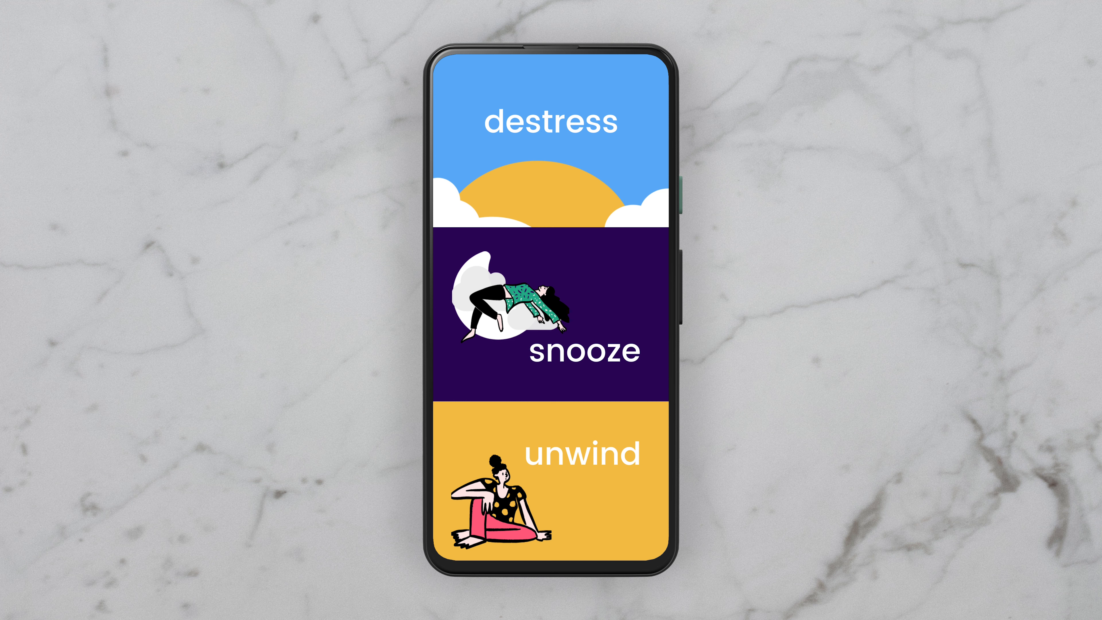
# Open the unwind section in the phone preview and play the Adventure sound
pyautogui.click(577, 498)
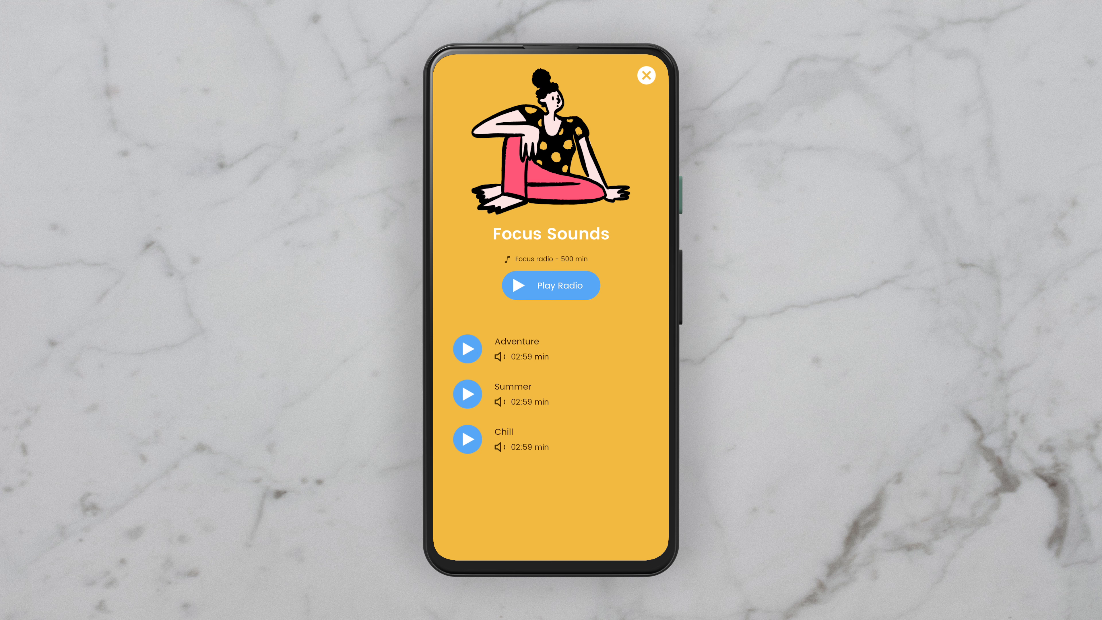
pyautogui.click(558, 353)
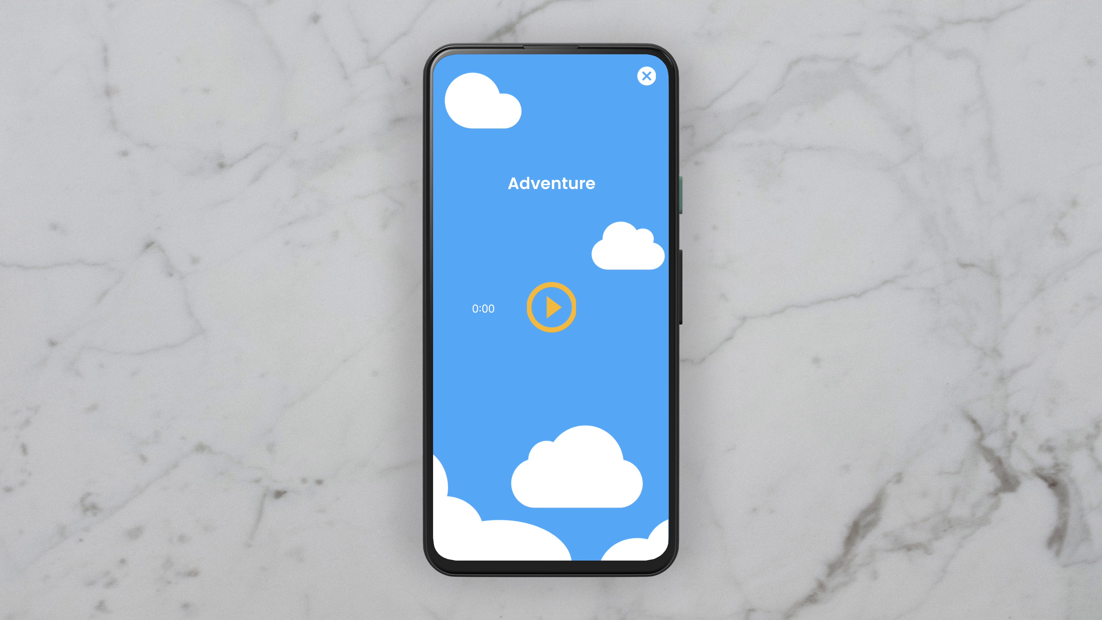
pyautogui.click(551, 306)
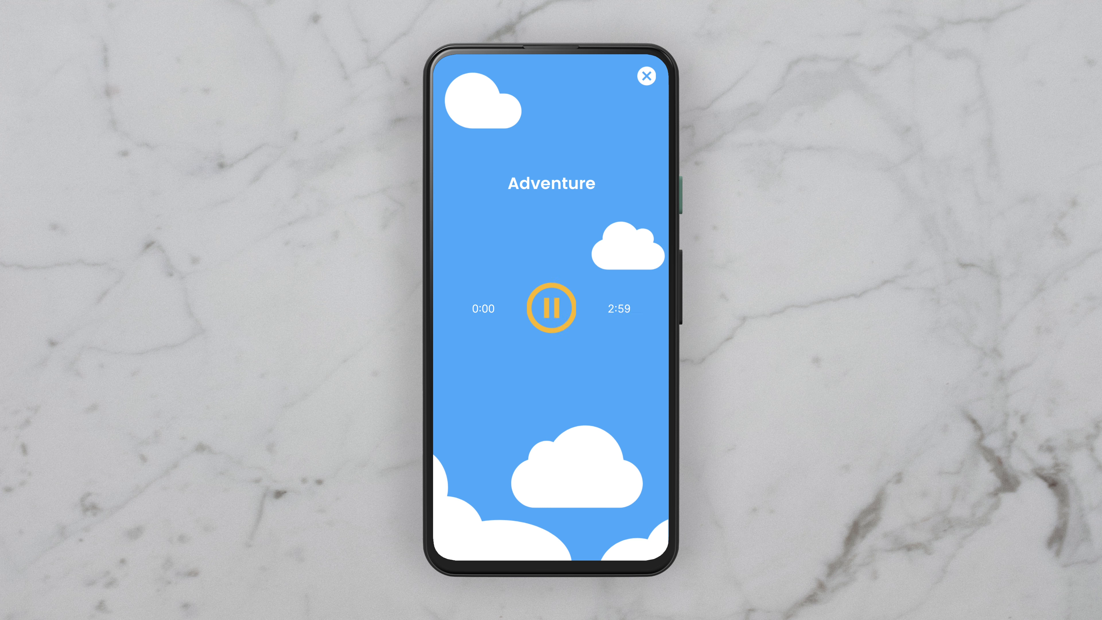